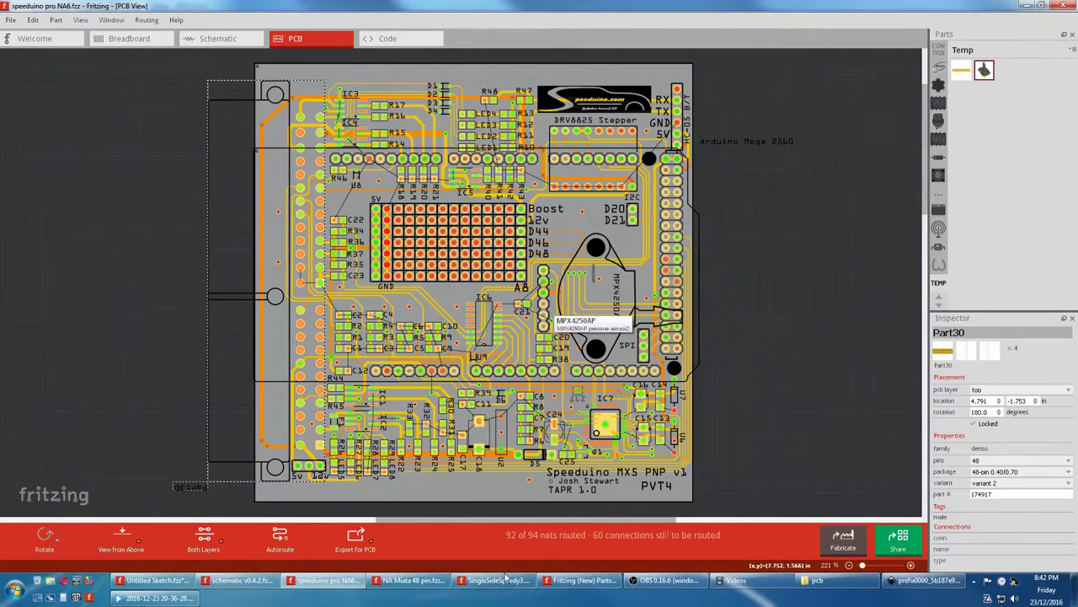
- Open IC1 from the untitled sketch in the new parts editor and show its PCB image file in its folder
left_click(497, 581)
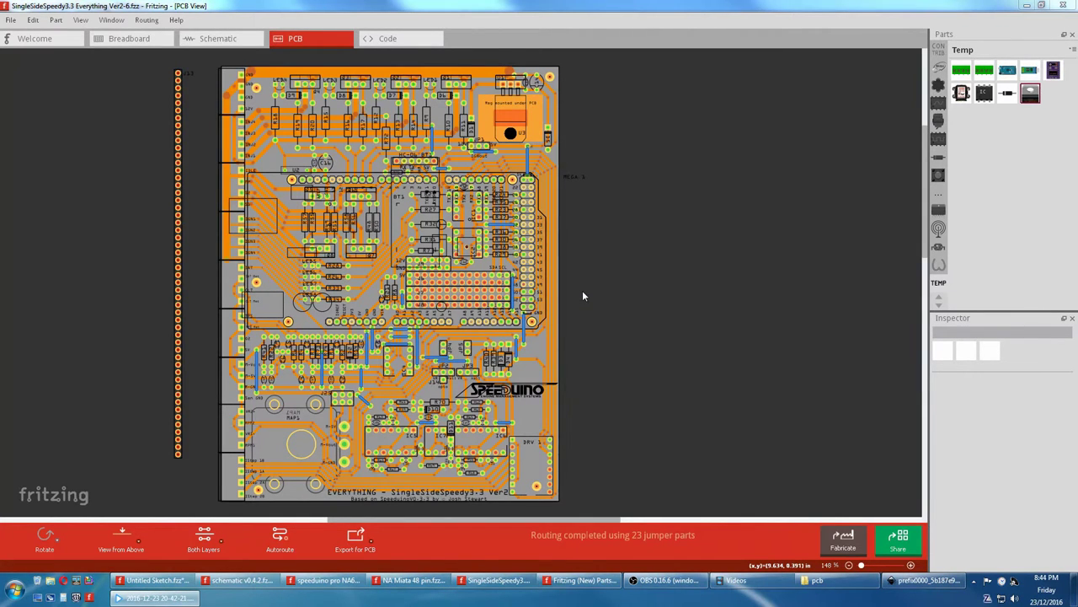
left_click(175, 580)
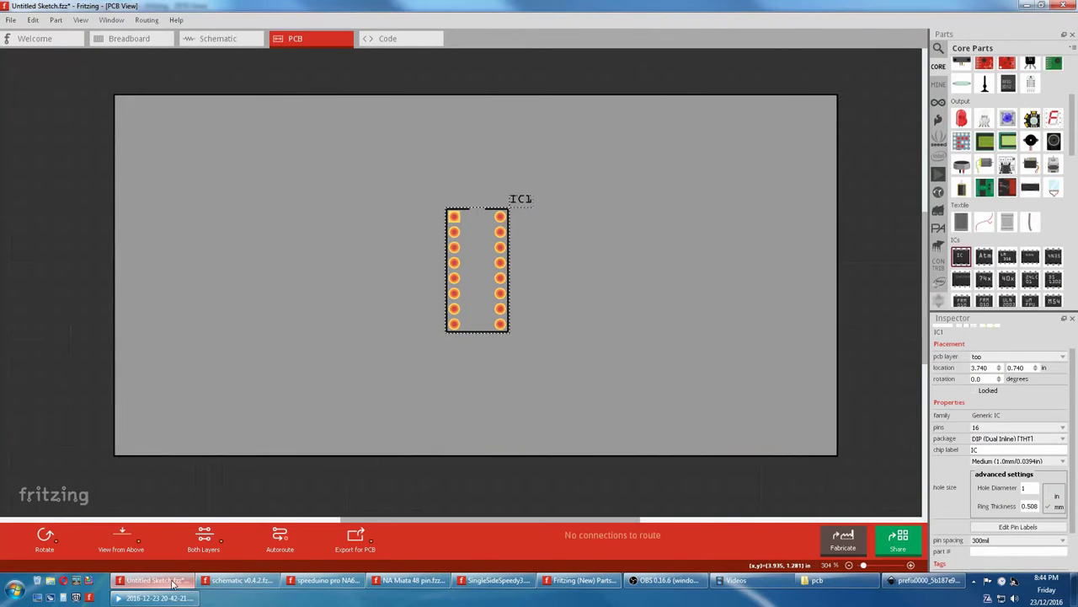
right_click(479, 277)
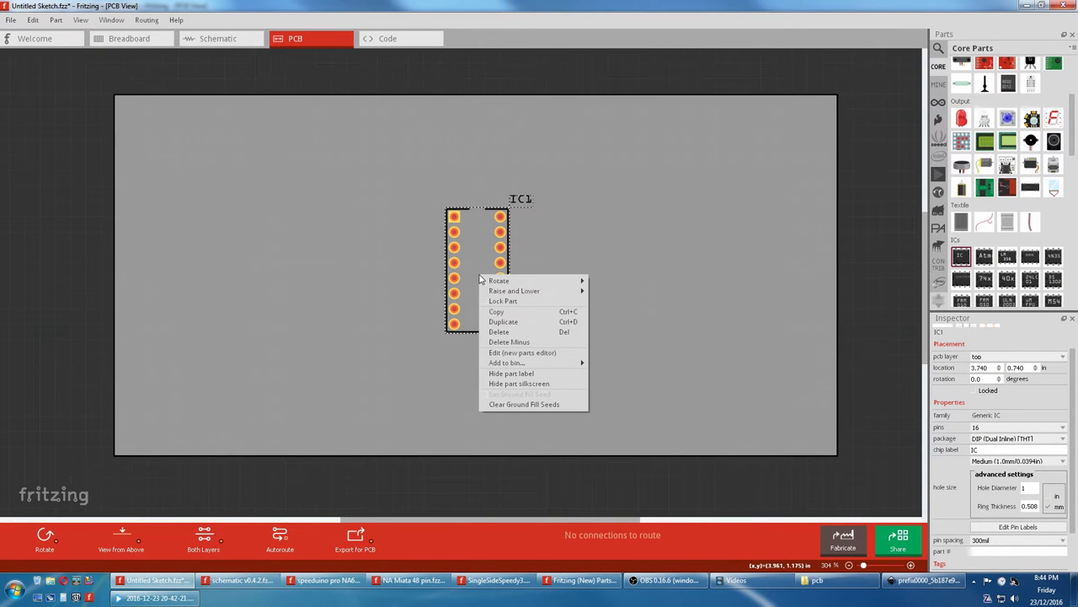
left_click(501, 352)
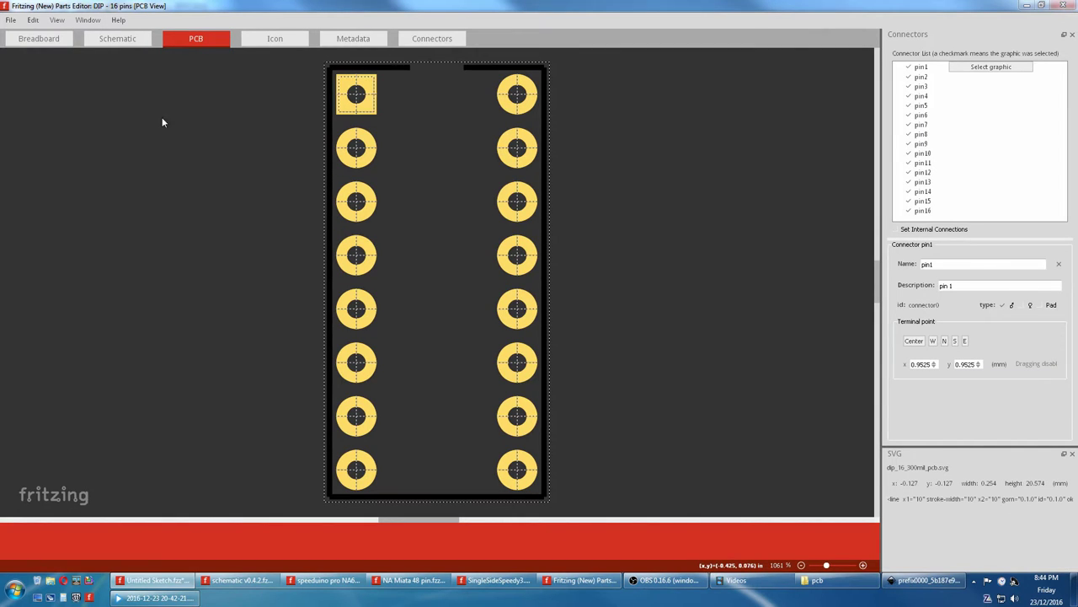
left_click(11, 19)
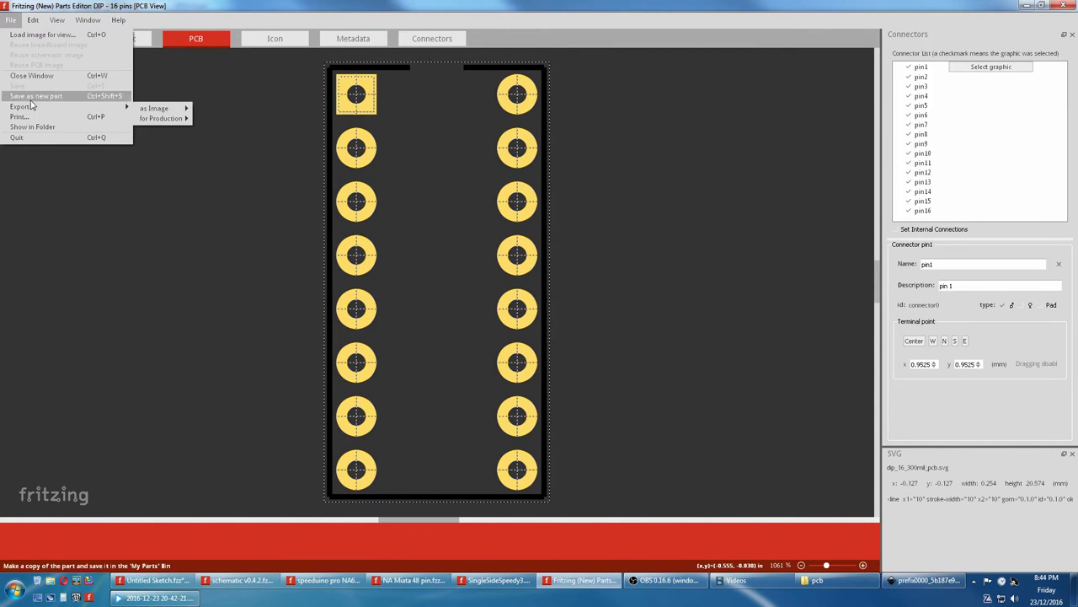
left_click(32, 127)
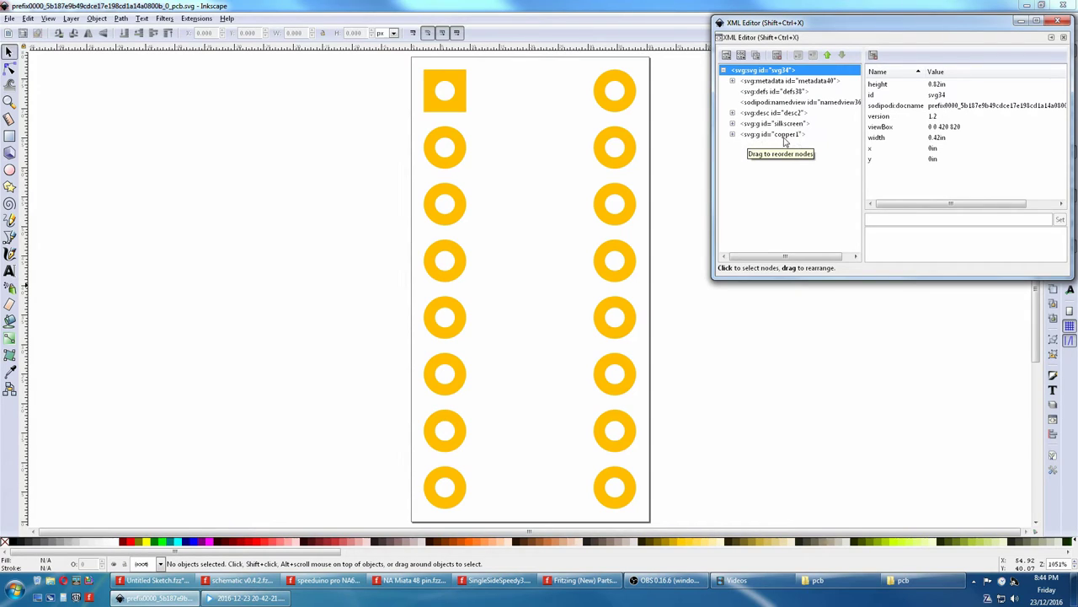
- In Inkscape's XML editor, expand the copper1 and copper0 groups and inspect several connector pin circles of the DIP footprint
left_click(732, 135)
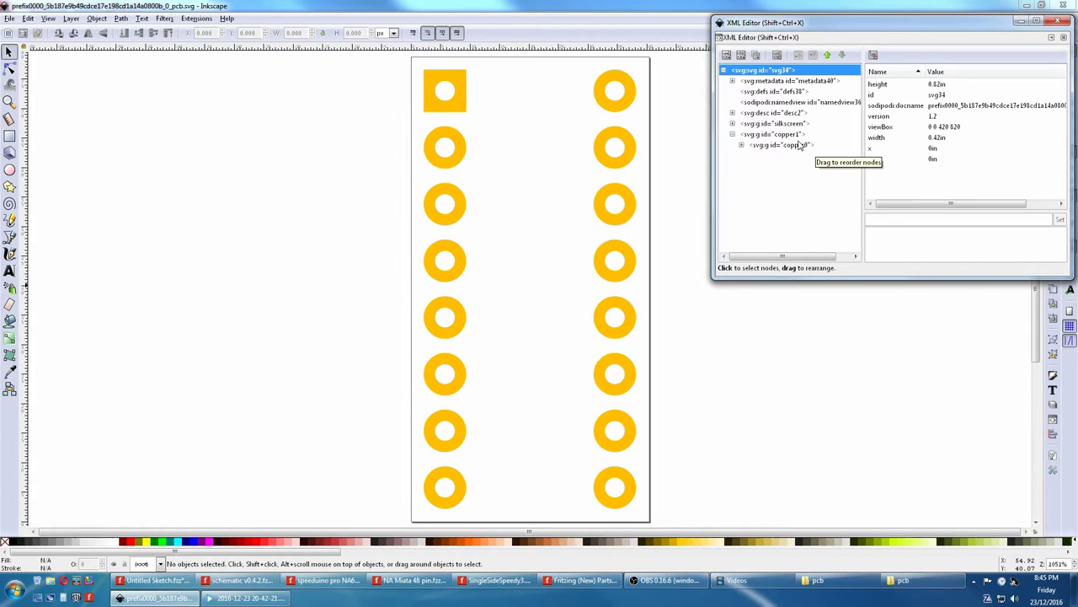
left_click(741, 146)
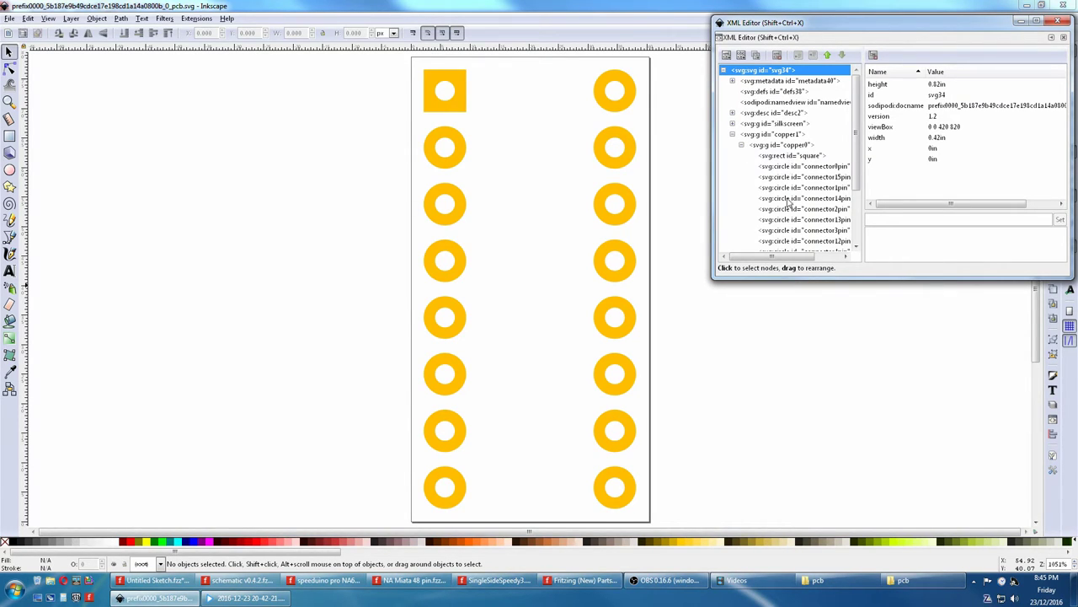
left_click(786, 188)
left_click(785, 198)
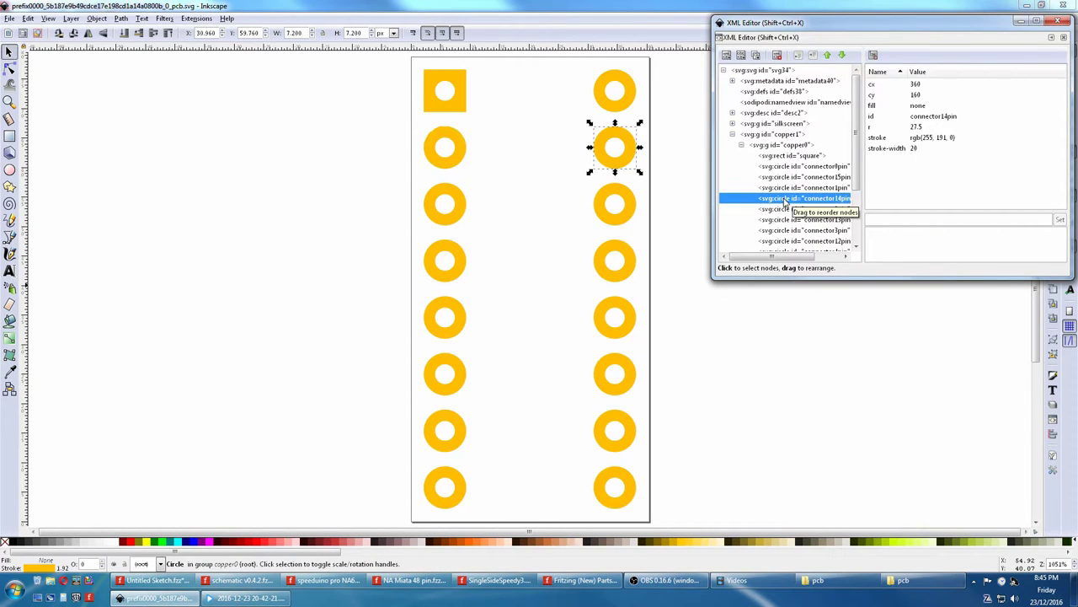
left_click(787, 209)
left_click(786, 220)
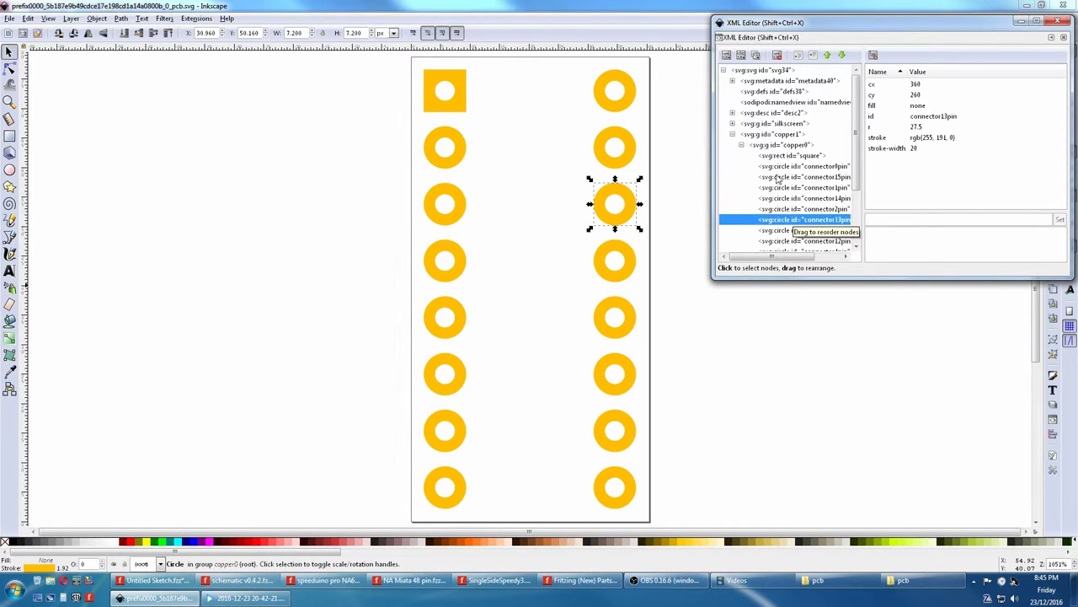
left_click(741, 146)
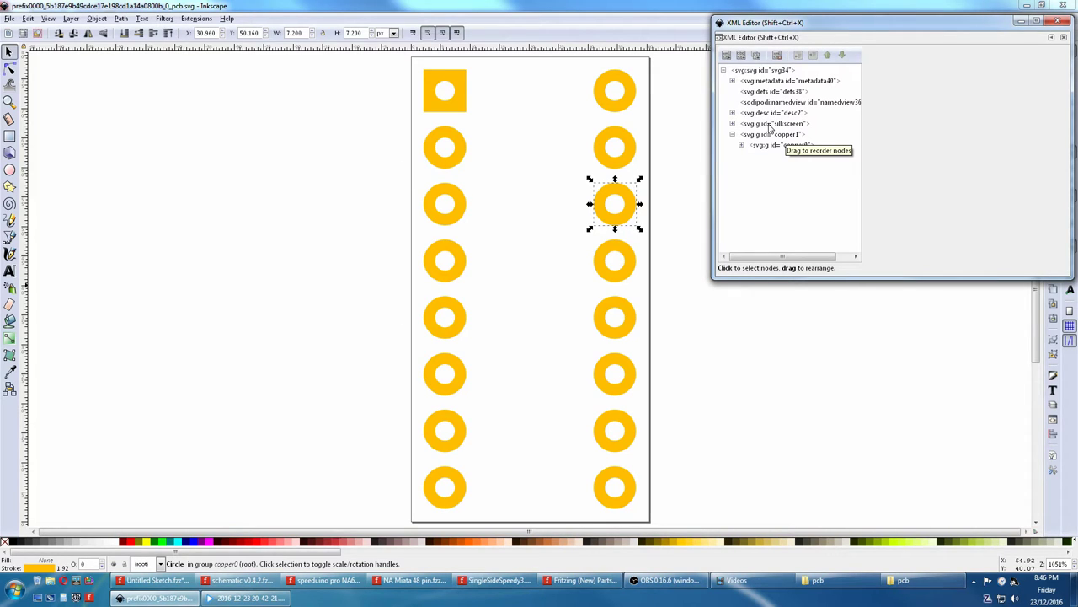
- Give the silkscreen group of the DIP footprint a black stroke
left_click(785, 126)
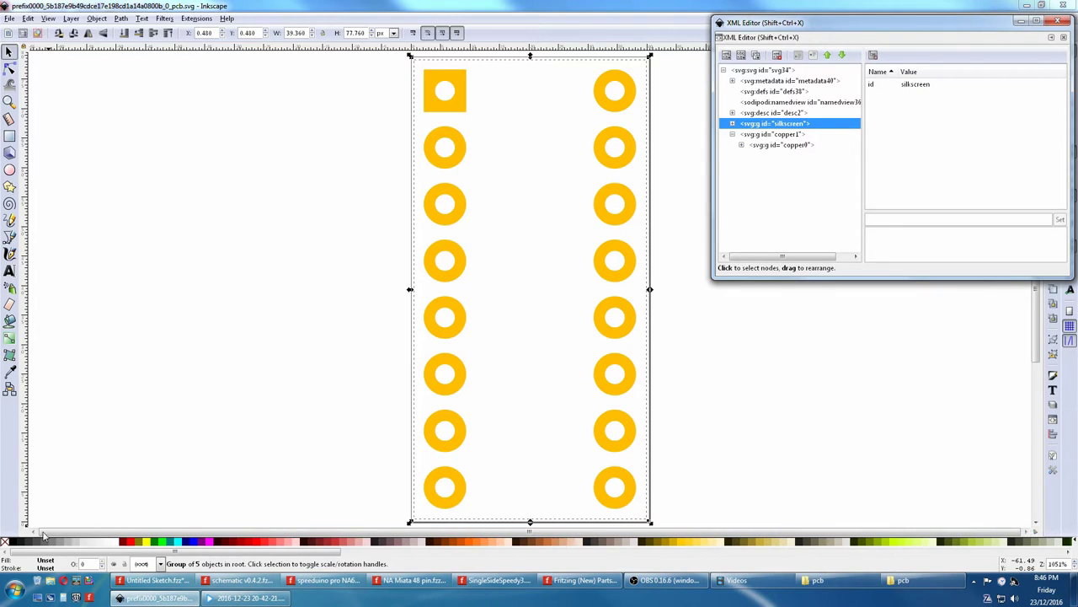
left_click(13, 544, "shift")
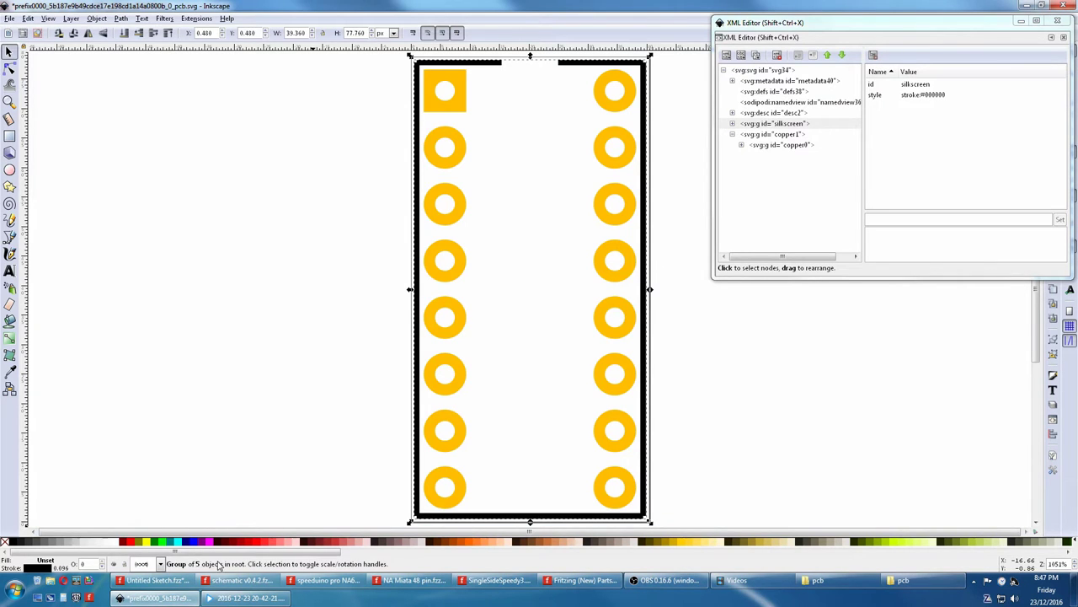
- Check the IC part in the Fritzing sketch, and view the 180R, DIODE SMD and Sq_trimpot PCB drawings in Inkscape for comparison
left_click(177, 579)
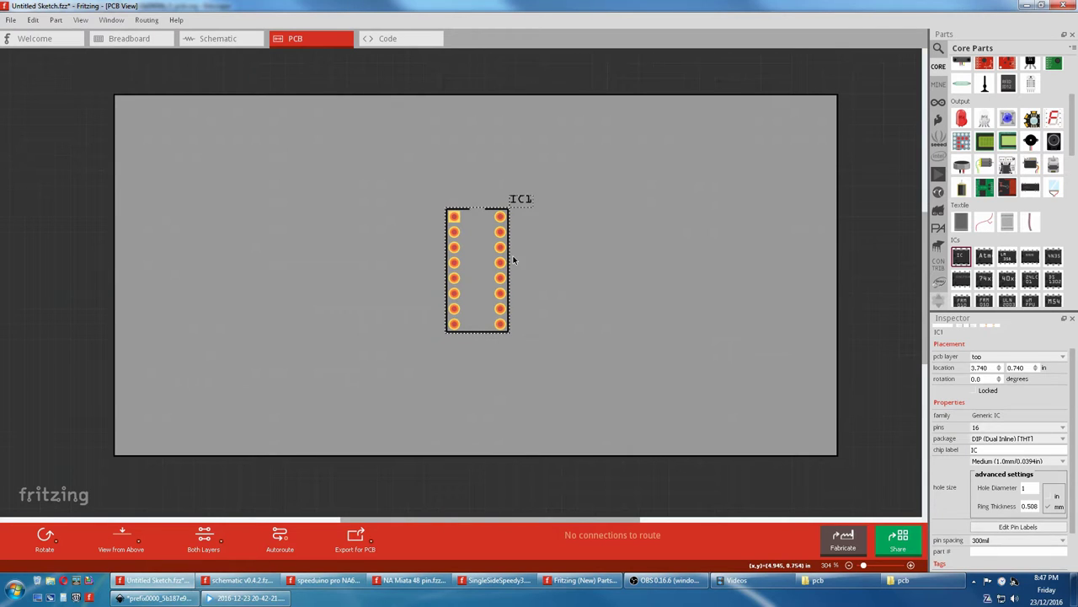
mouse_move(966, 253)
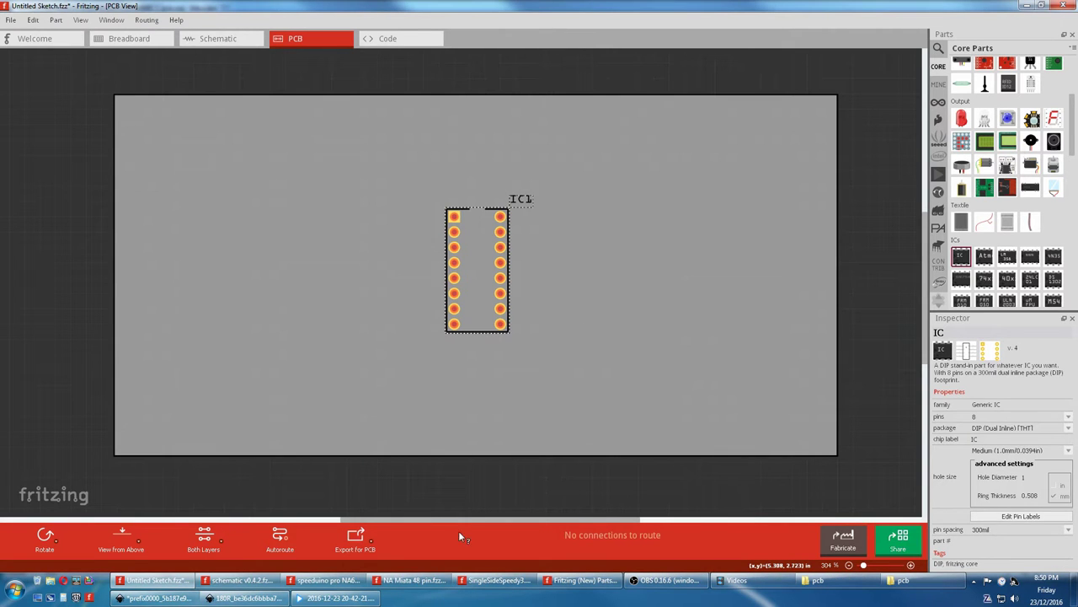
left_click(244, 598)
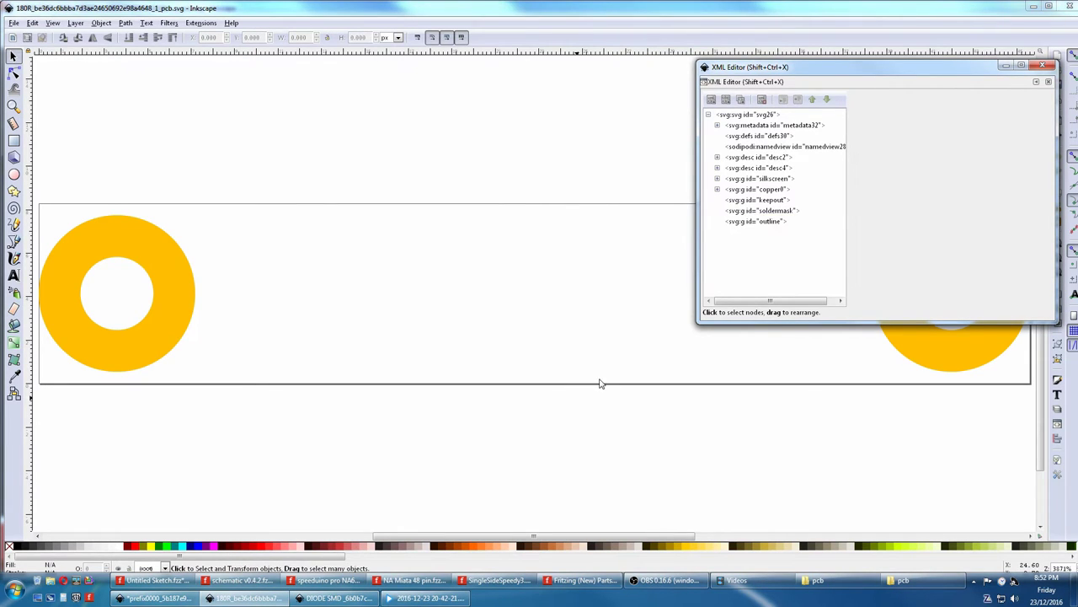
left_click(337, 597)
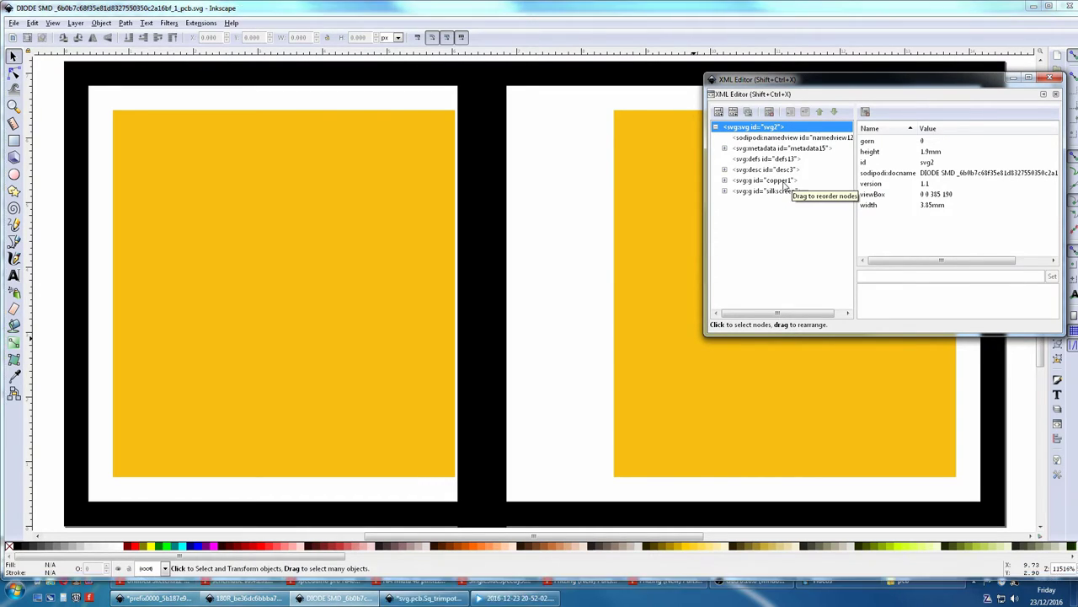
left_click(430, 598)
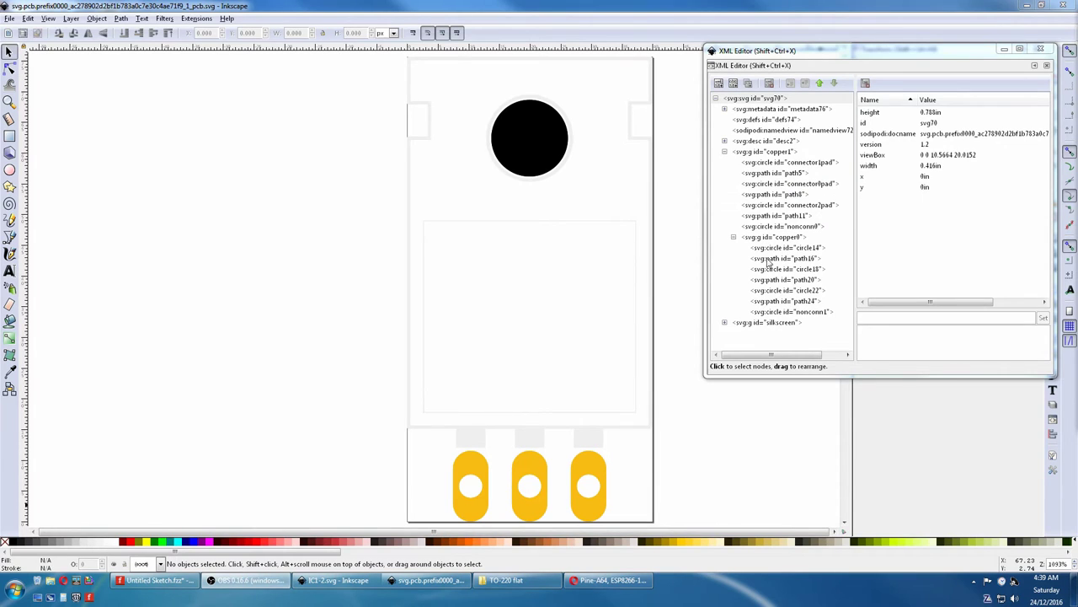
- Inspect the nonconn0 and nonconn1 hole circles in the copper layers, including the stroke width and fill of nonconn1
left_click(773, 227)
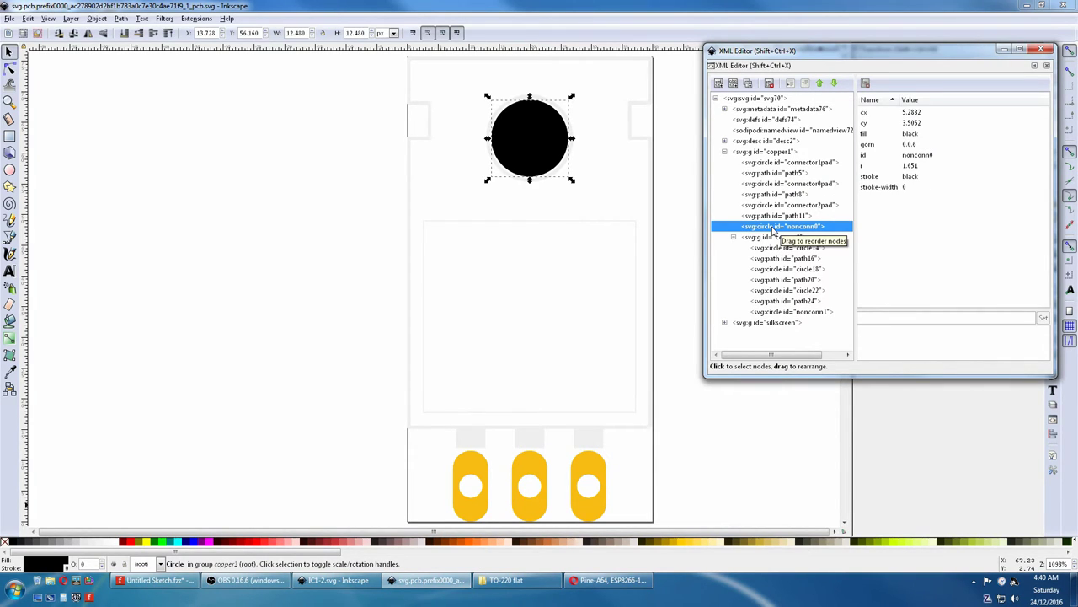
left_click(780, 313)
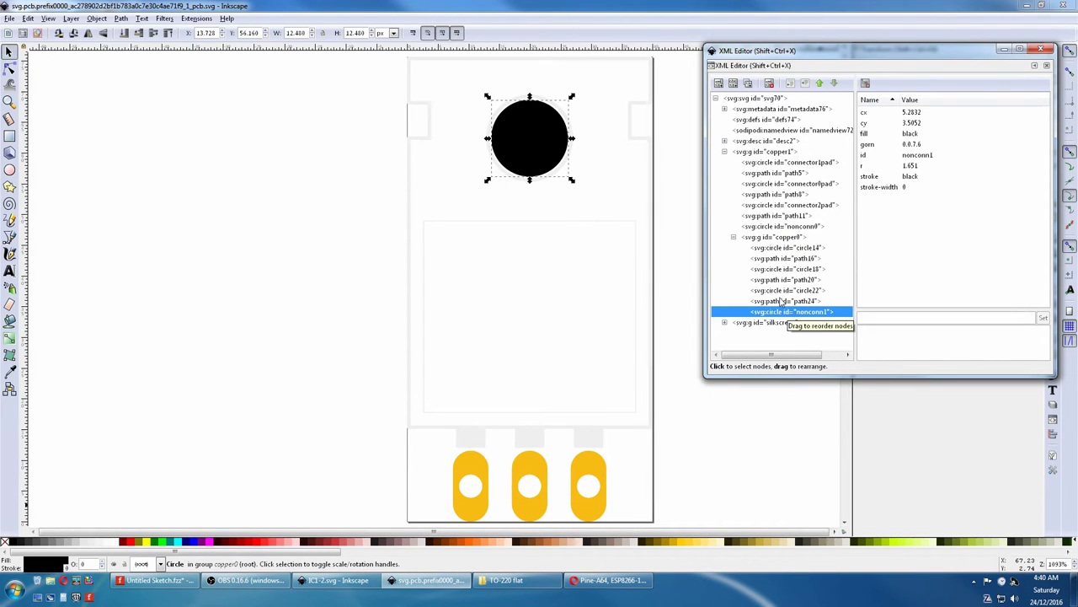
left_click_drag(838, 55, 1077, 72)
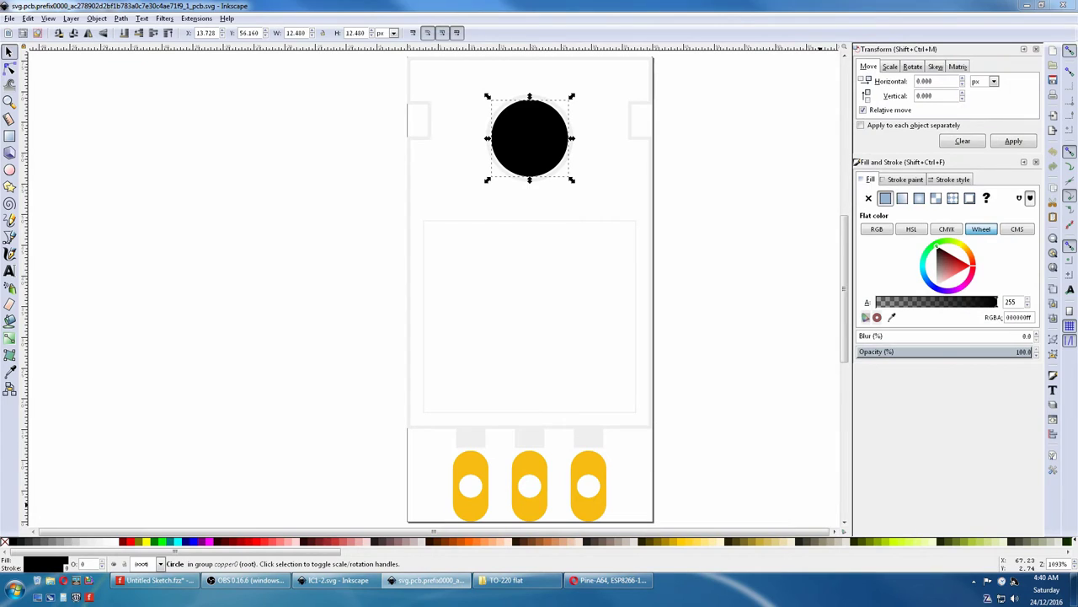
left_click(950, 179)
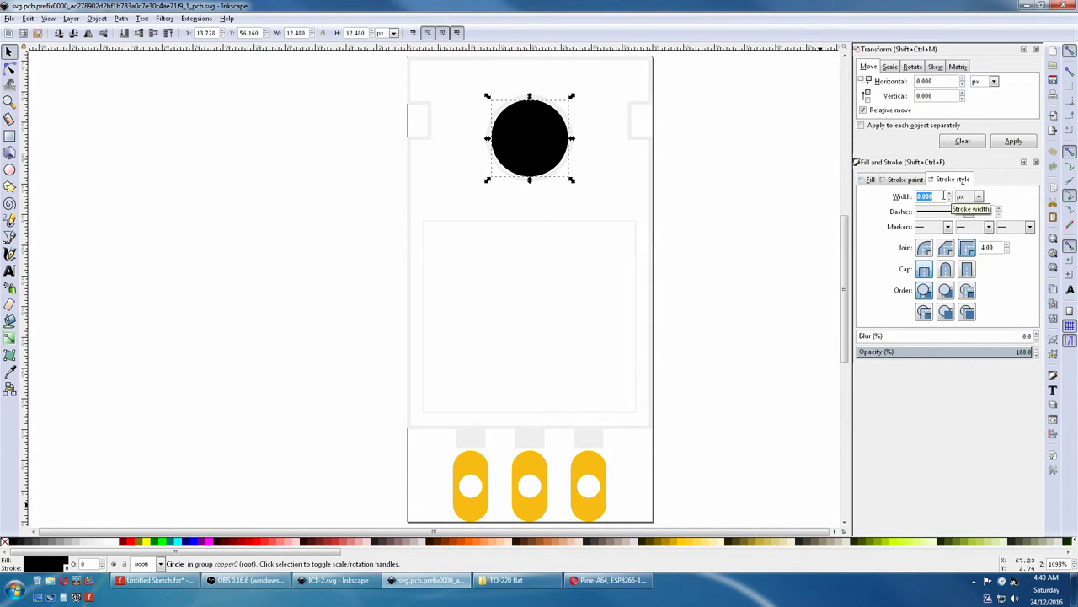
left_click(872, 179)
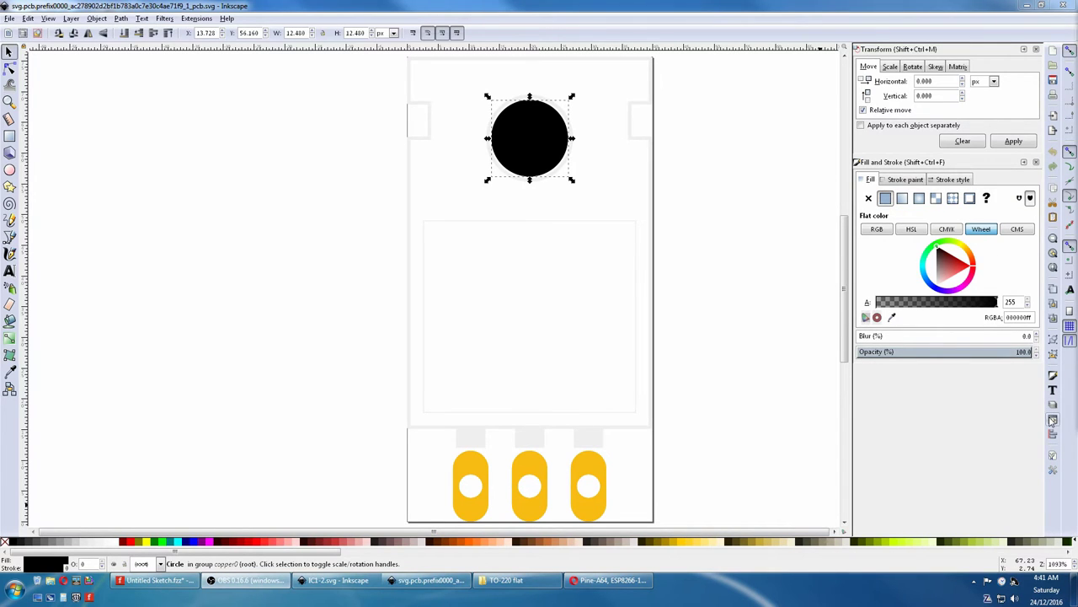
- Apply a black stroke to the silkscreen group of the footprint with the mounting hole and three oblong pads
key("ctrl+shift+x")
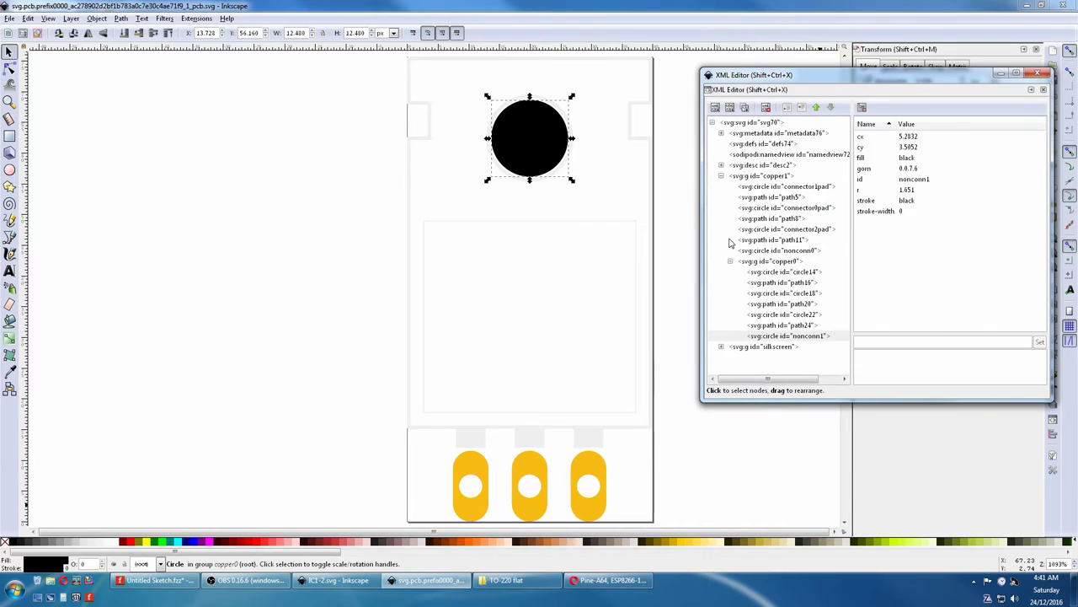
left_click(773, 347)
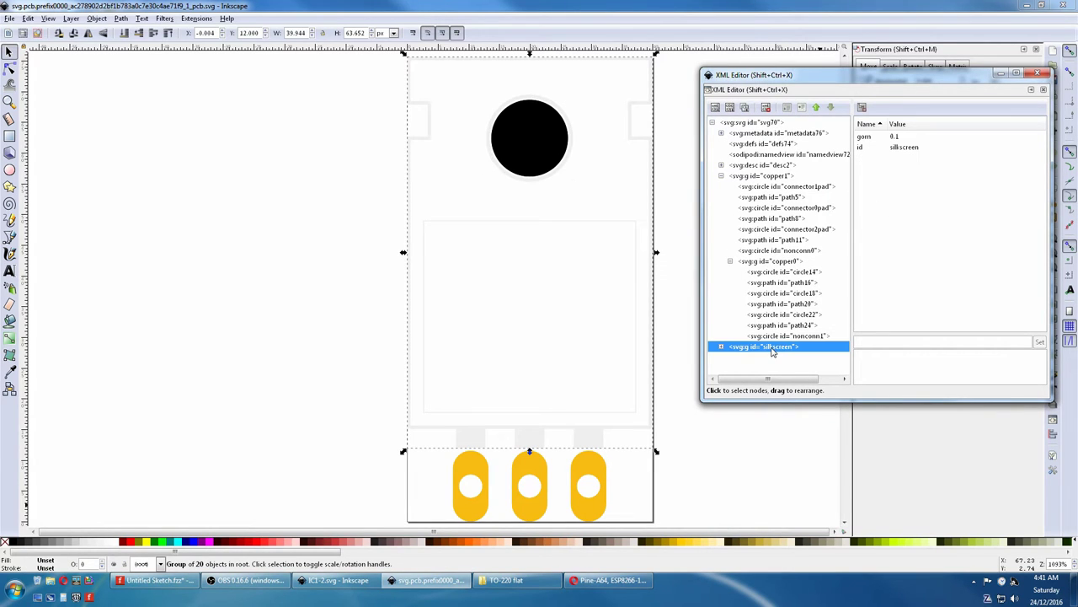
left_click(11, 543, "shift")
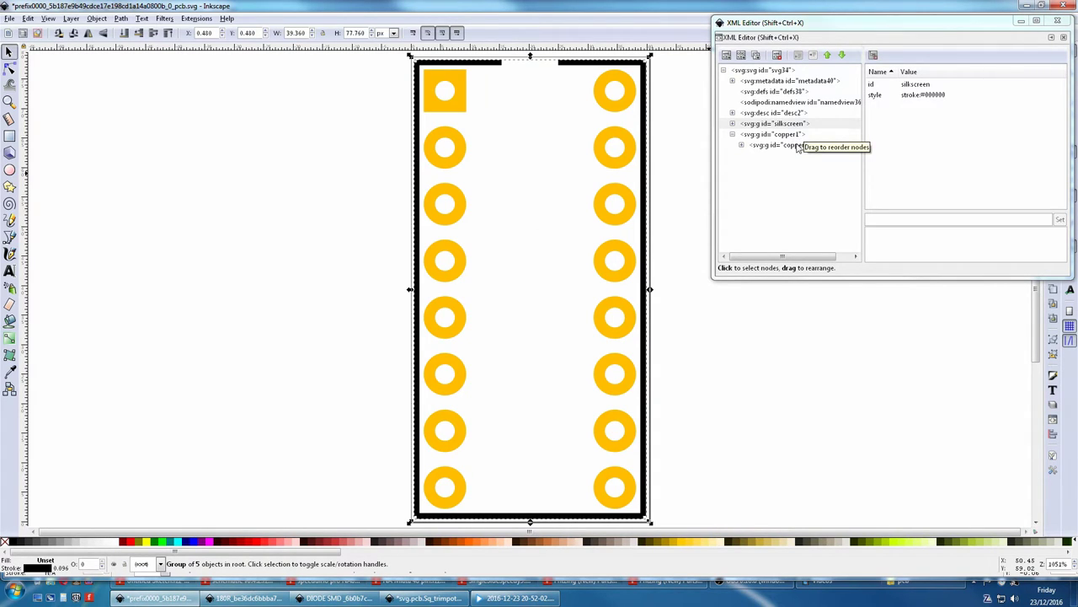
- Expand the DIP footprint's copper0 group and examine its connector pin circles one by one, from connector0pin to connector12pin
left_click(741, 145)
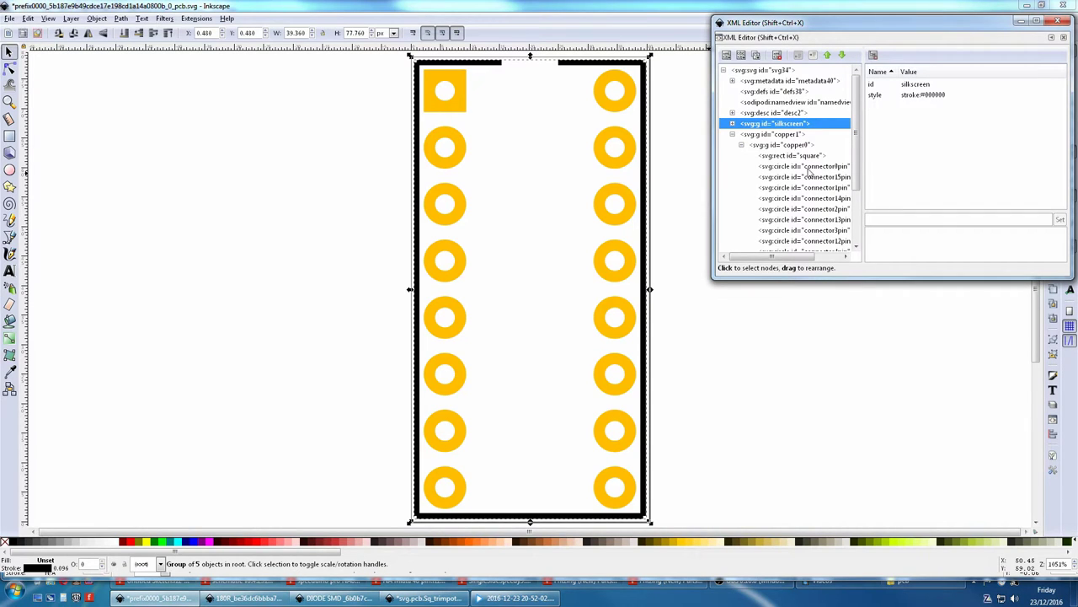
left_click(807, 169)
left_click(804, 177)
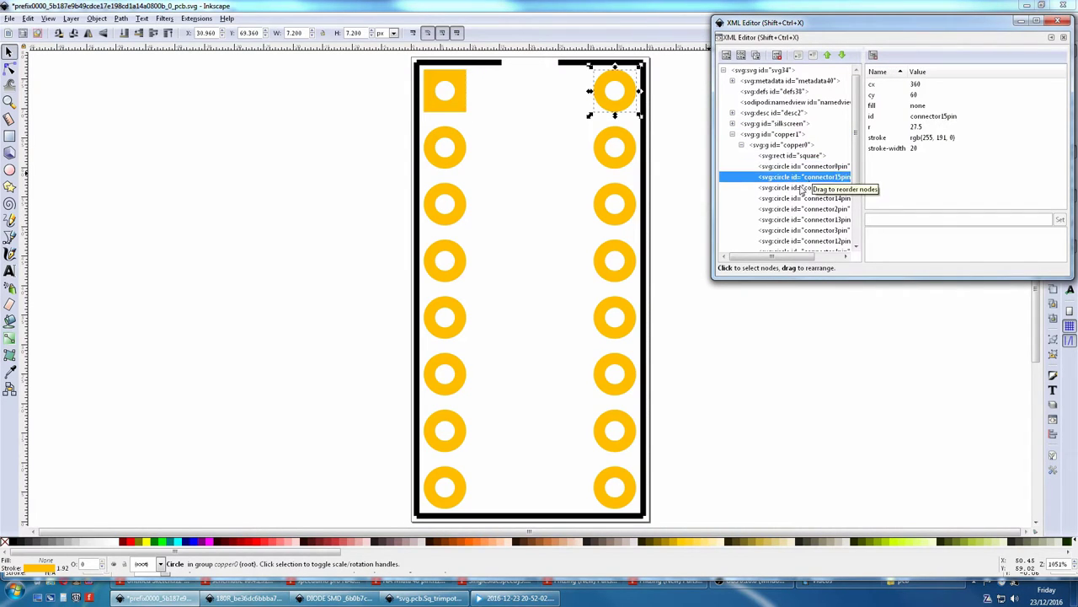
left_click(802, 187)
left_click(800, 198)
left_click(800, 209)
left_click(798, 219)
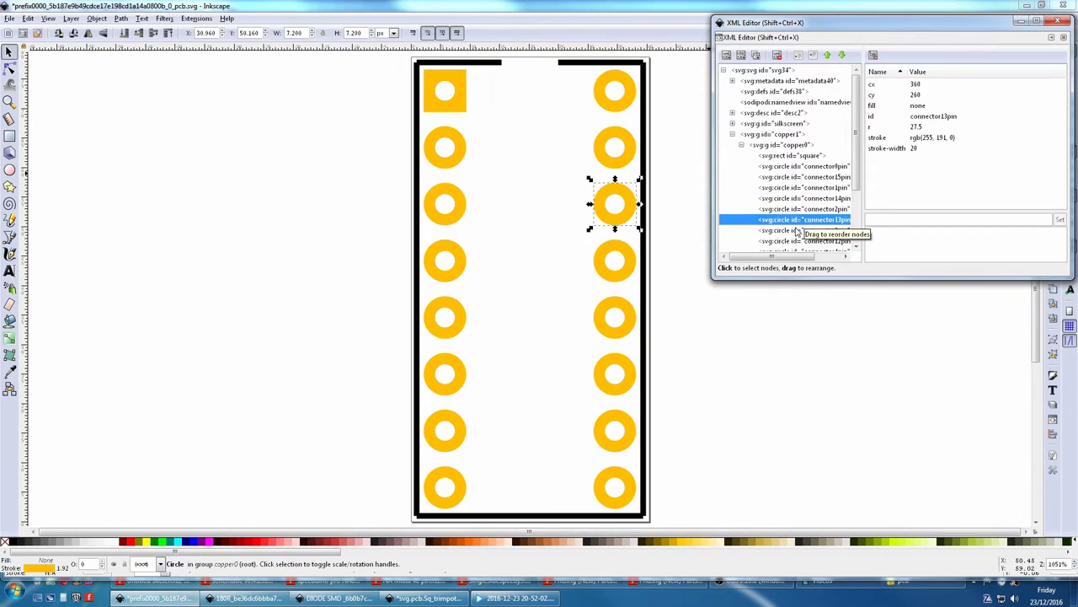
left_click(797, 230)
left_click(797, 241)
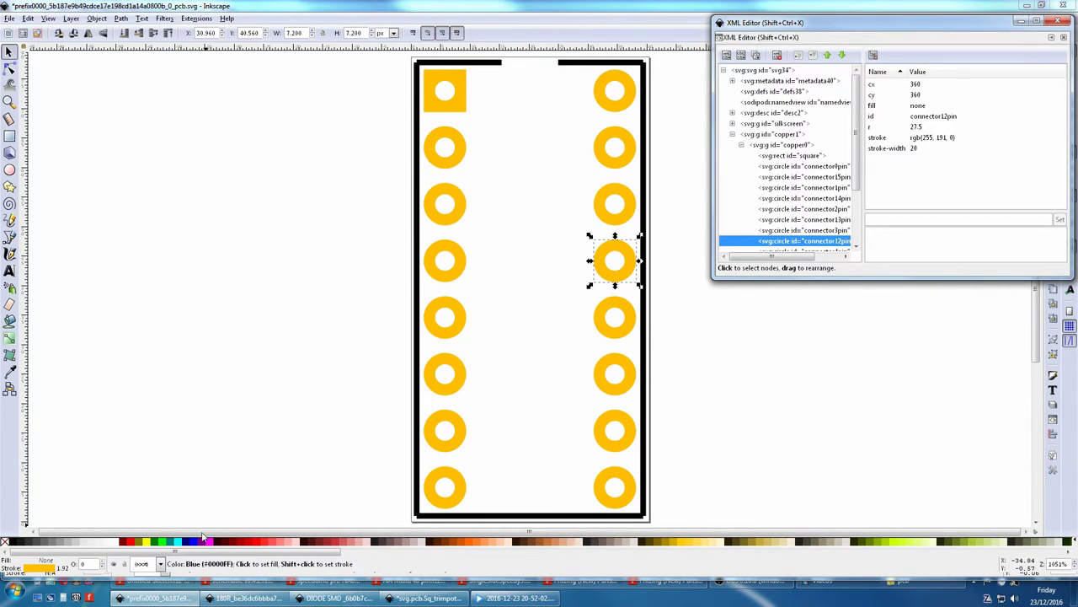
- Switch to the new blank Inkscape document and set its display units to inches in the document properties
left_click(154, 585)
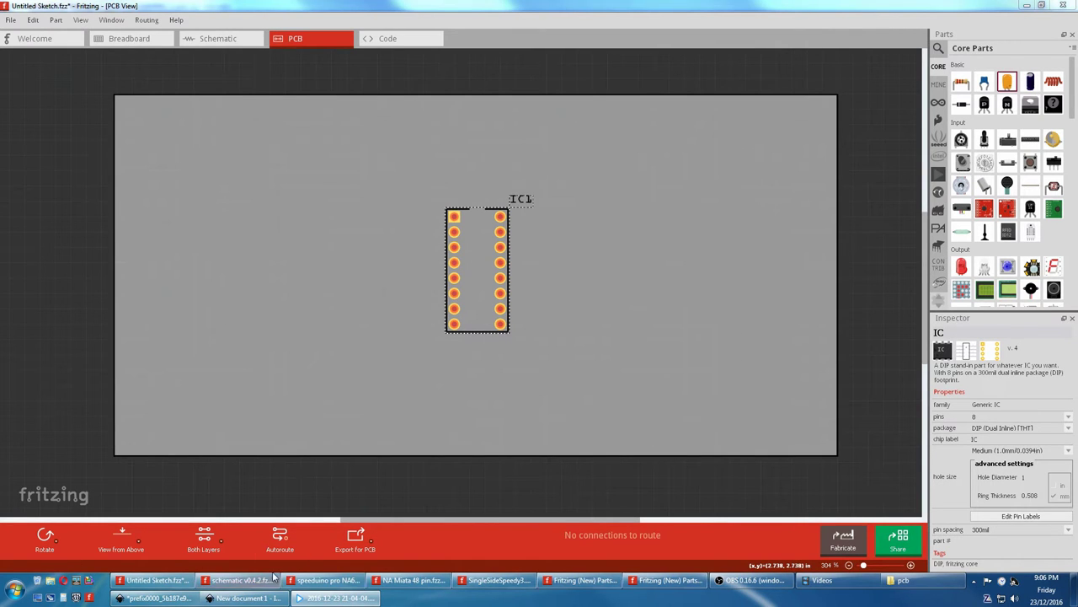
left_click(264, 598)
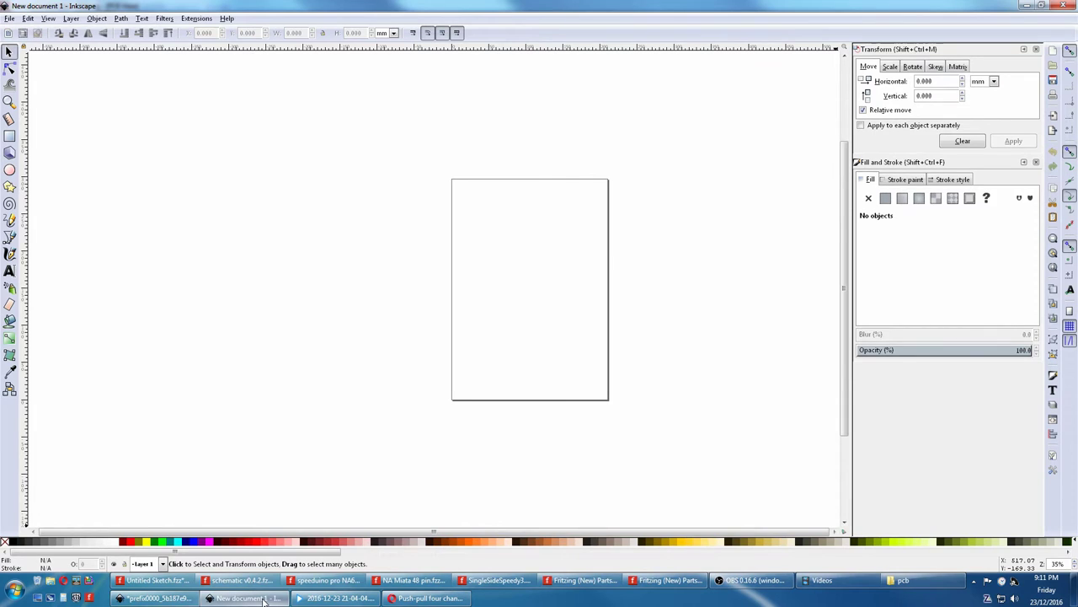
left_click(9, 19)
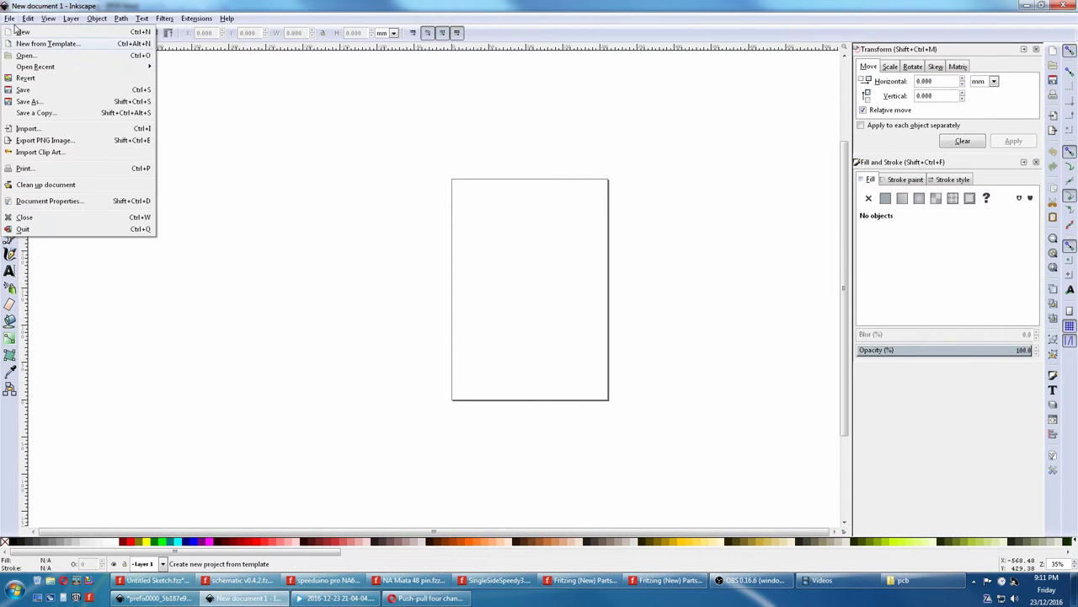
left_click(56, 200)
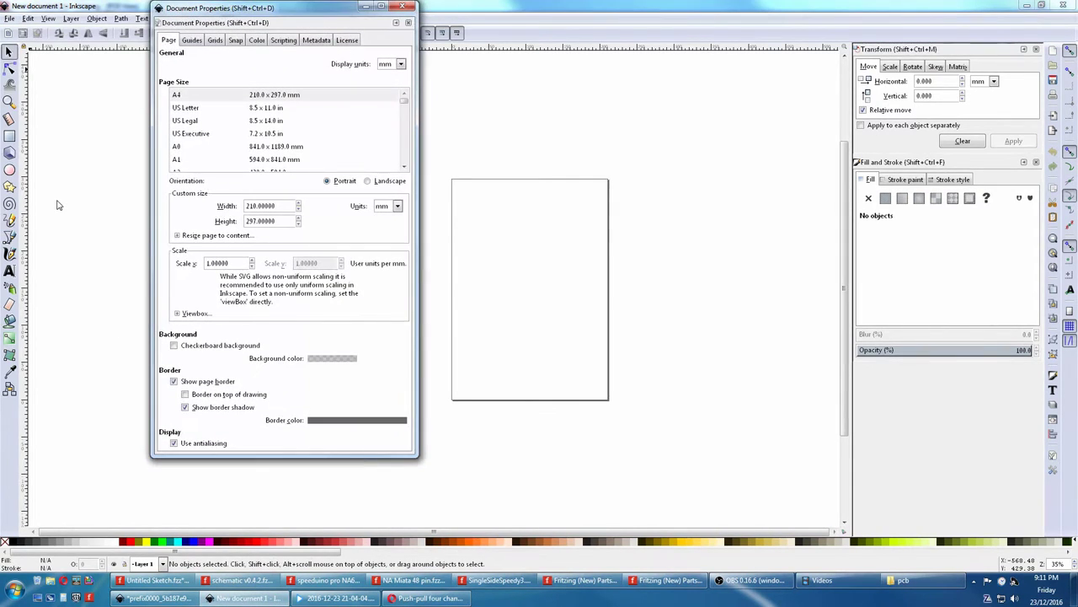
left_click(400, 65)
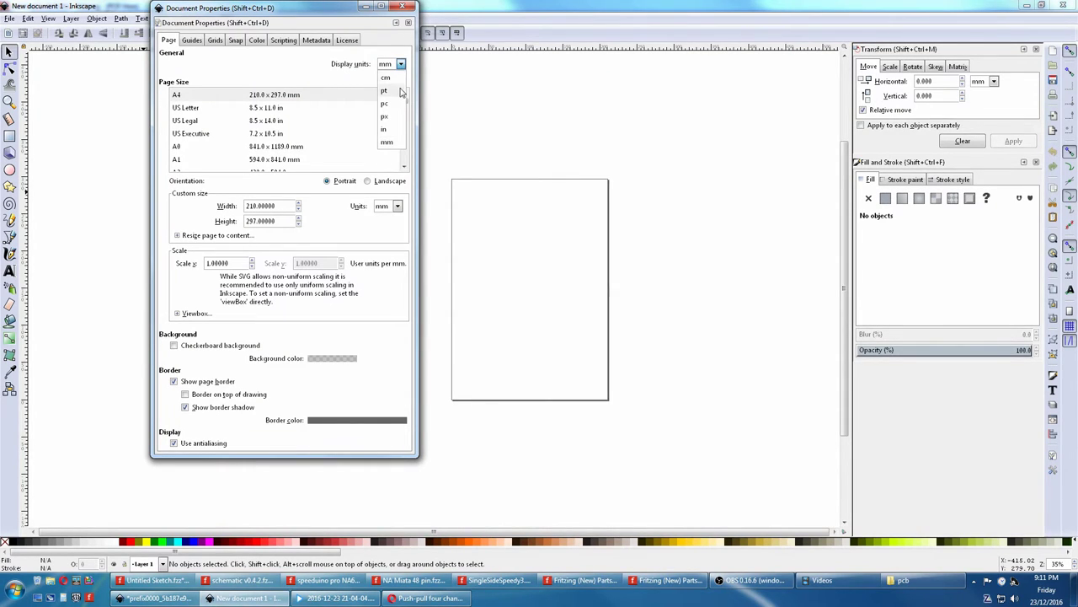
left_click(389, 130)
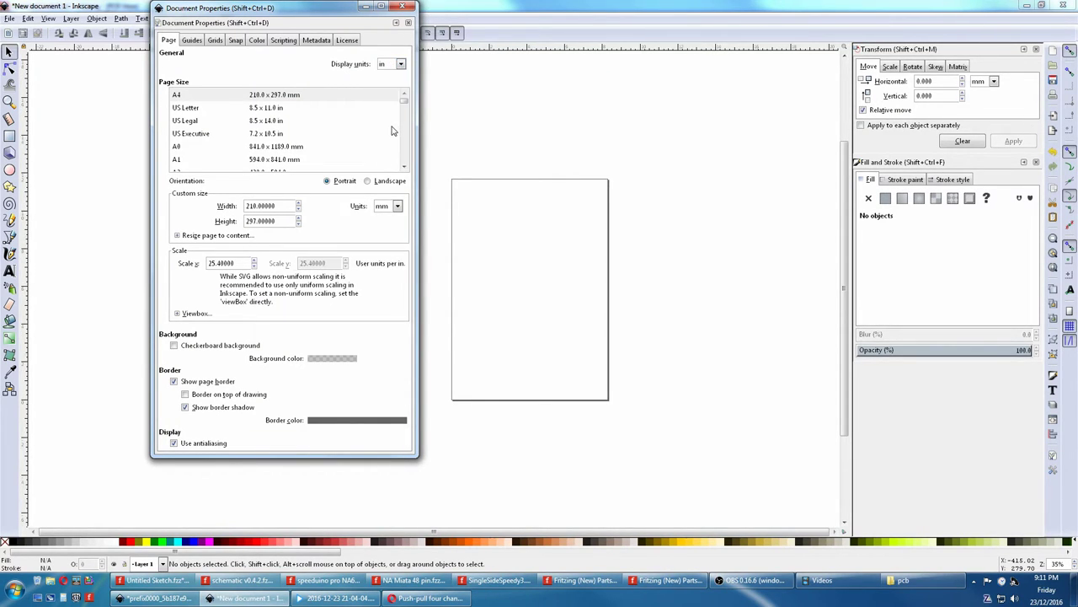
left_click(408, 8)
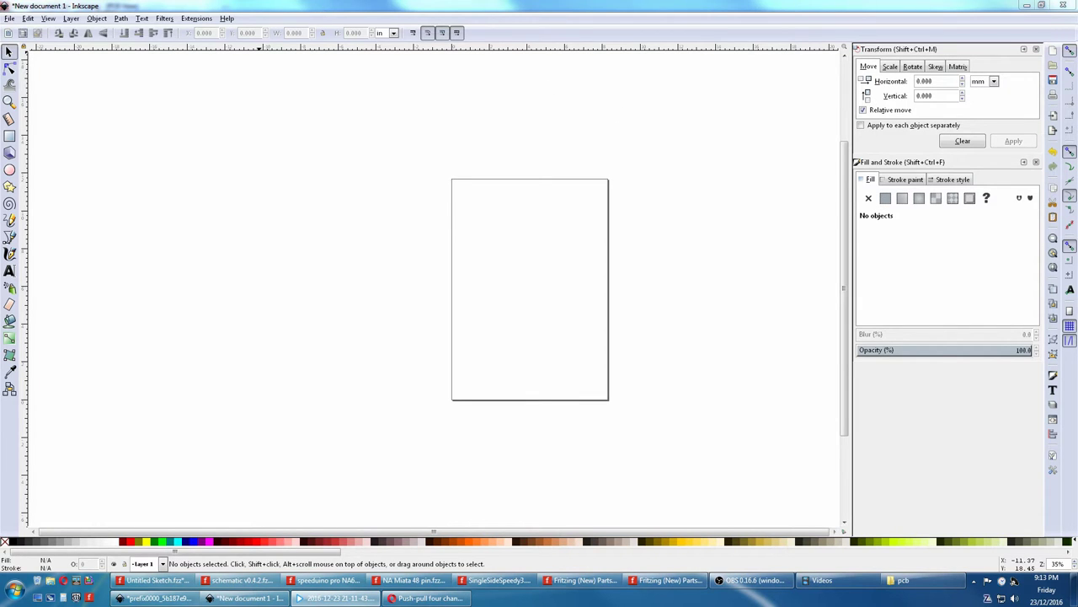
- Consult the DIP16 mechanical data in the L293 datasheet and add a rectangular grid in inches to the document
left_click_drag(1077, 17, 666, 19)
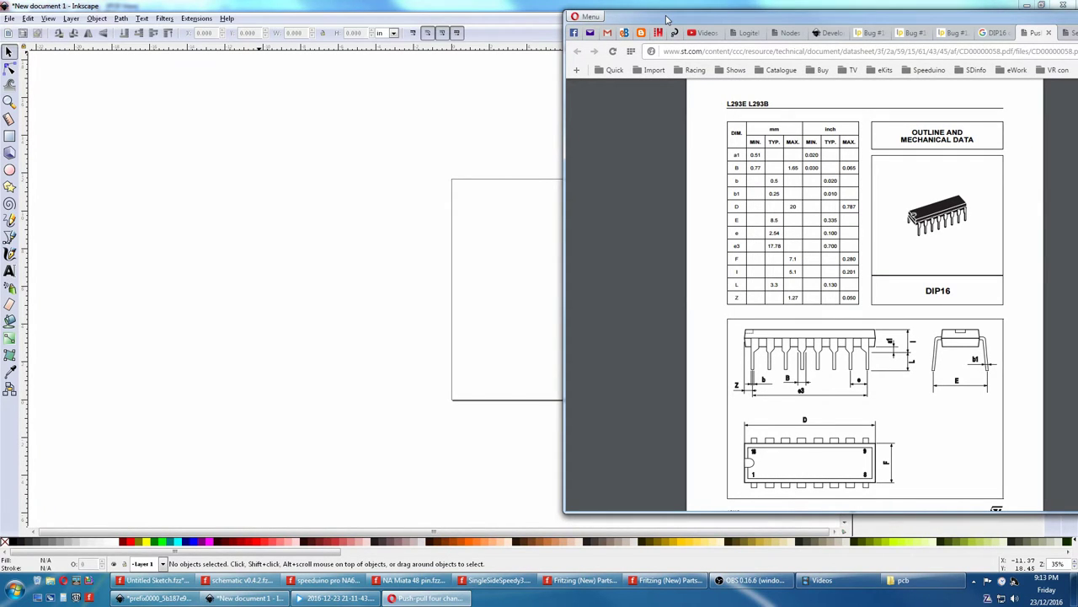
left_click_drag(667, 19, 1077, 18)
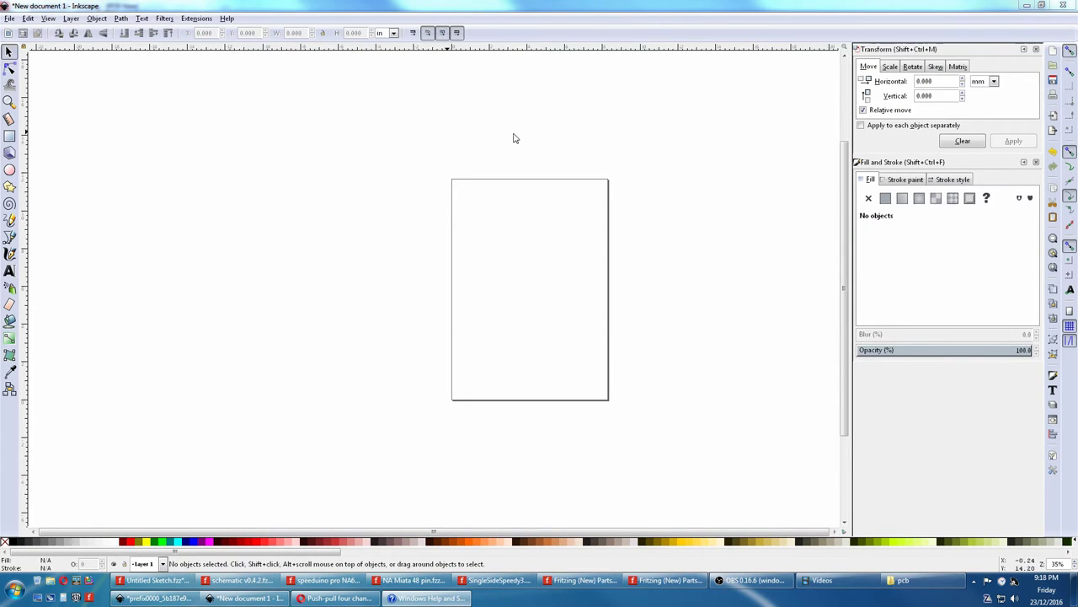
left_click(7, 18)
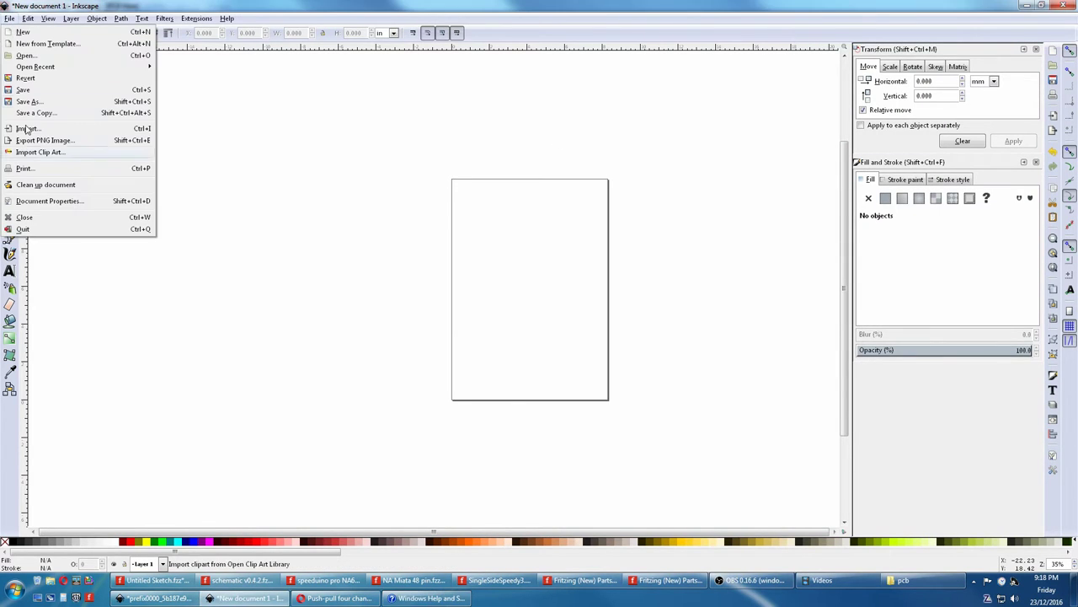
left_click(39, 201)
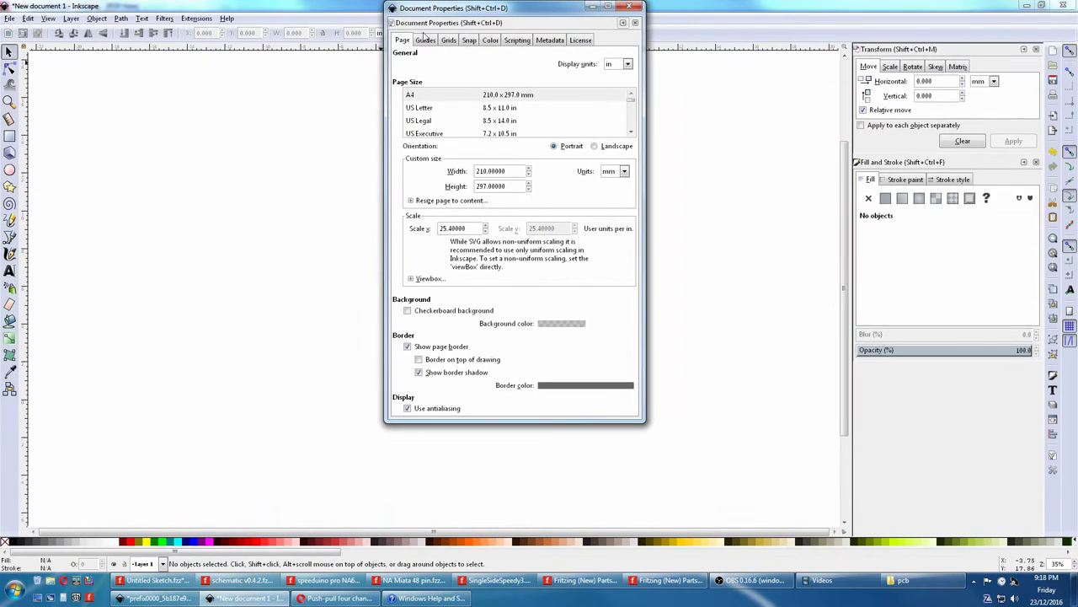
left_click_drag(497, 9, 157, 54)
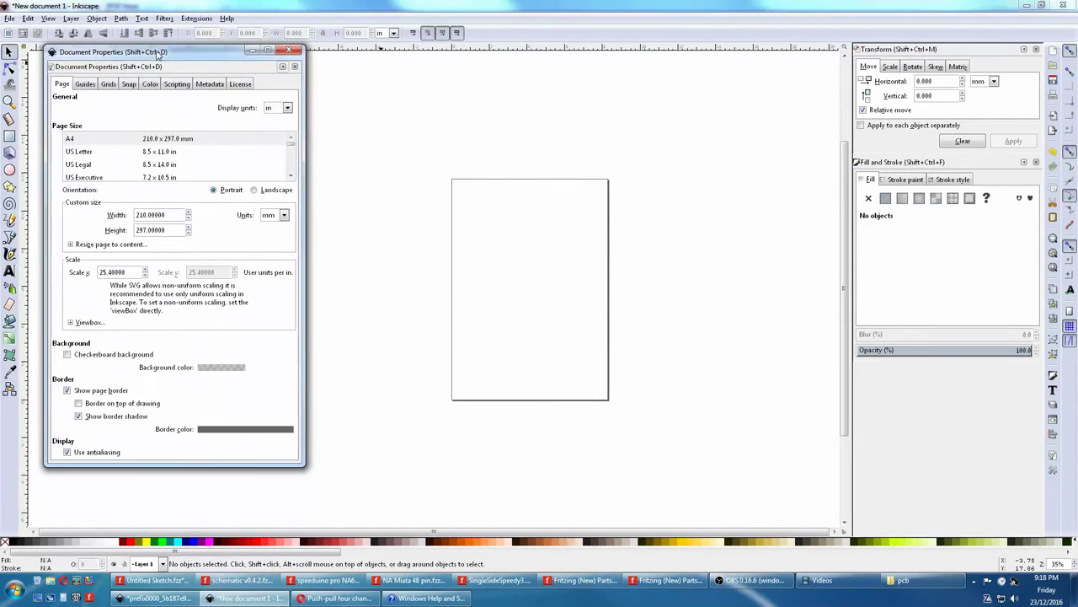
left_click(111, 85)
left_click(264, 111)
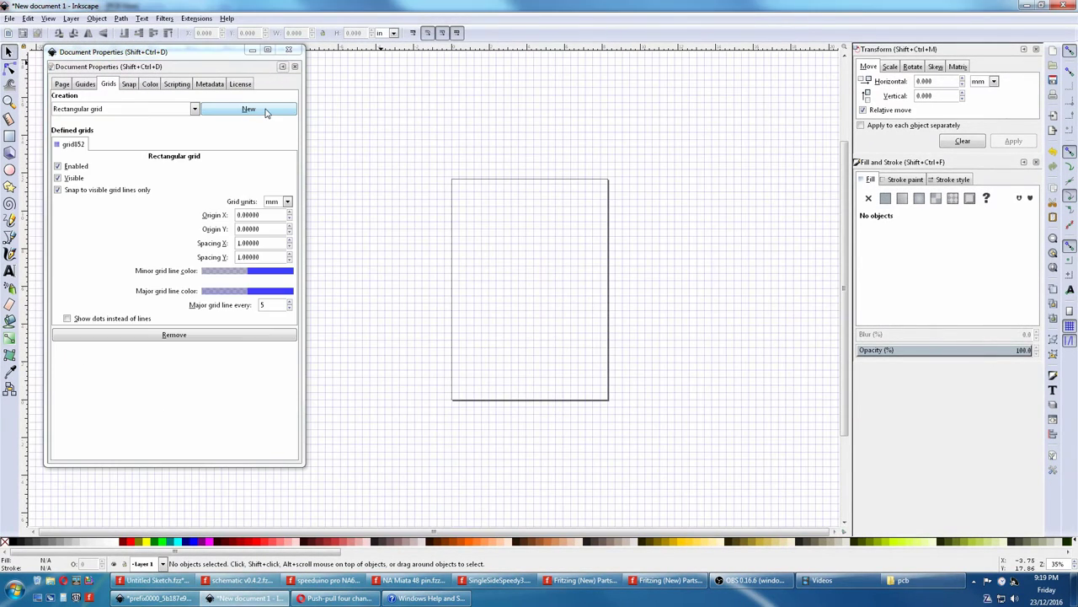
left_click(287, 203)
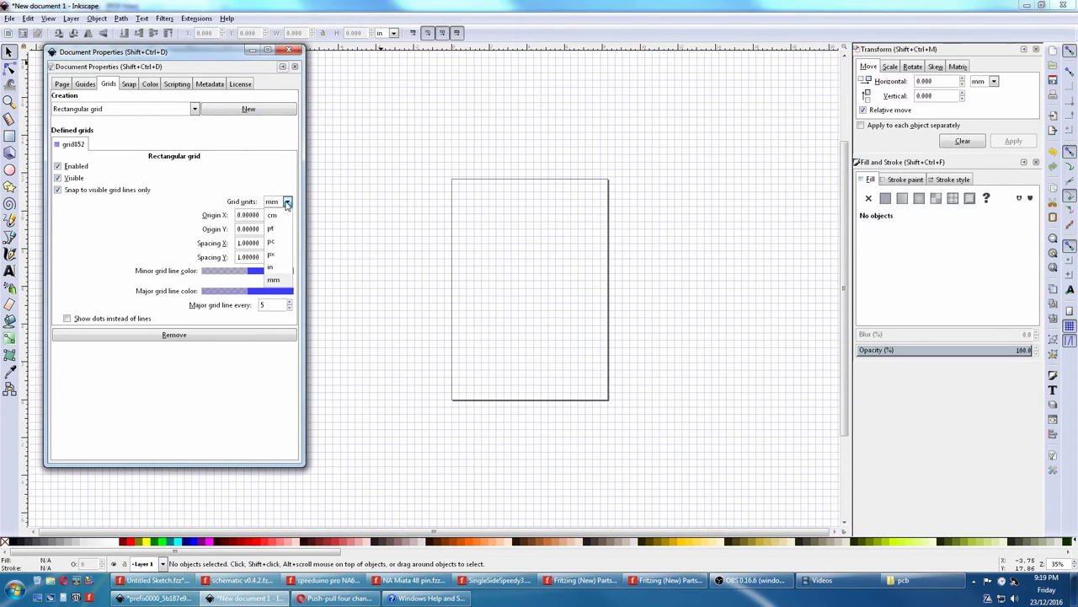
left_click(273, 267)
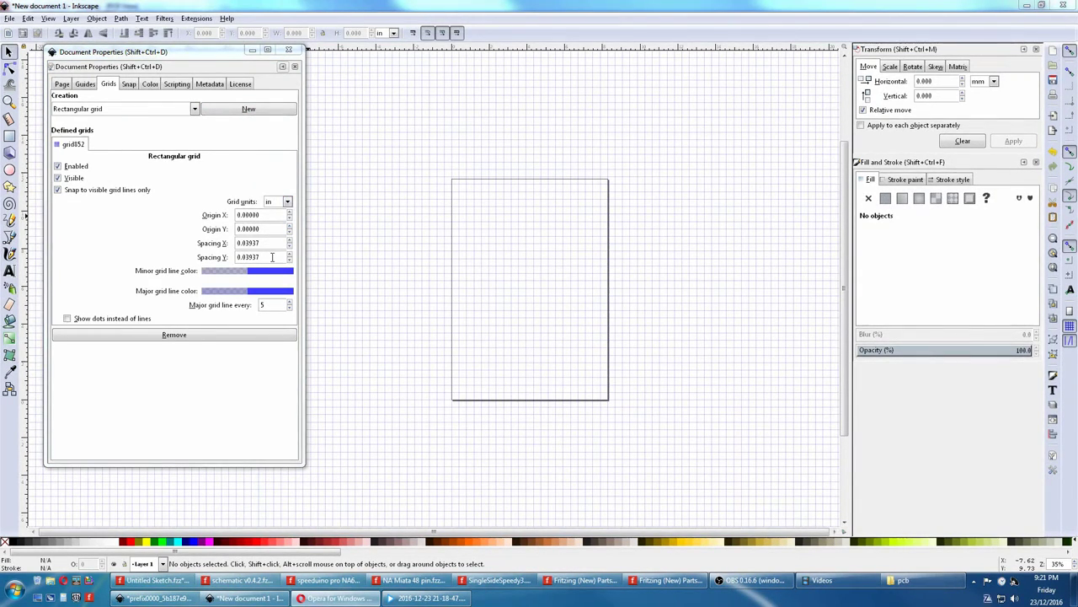
- Set the grid's vertical spacing (Y) to 0.1 in and horizontal spacing (X) to 0.3 in
left_click_drag(271, 256, 238, 257)
type(".1")
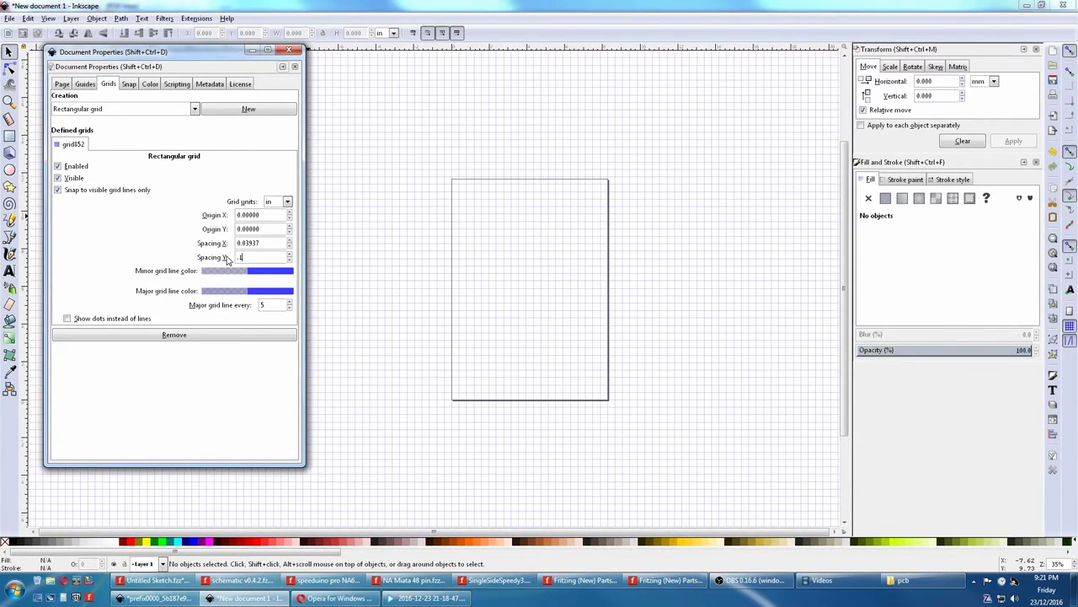
key("Return")
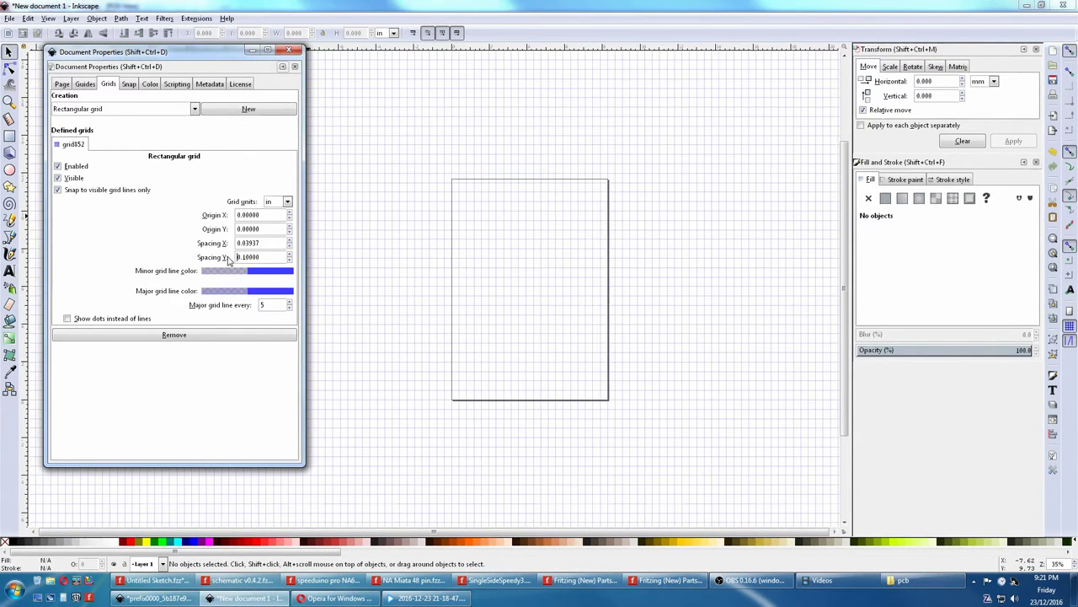
left_click_drag(261, 242, 237, 243)
type("3")
key("Return")
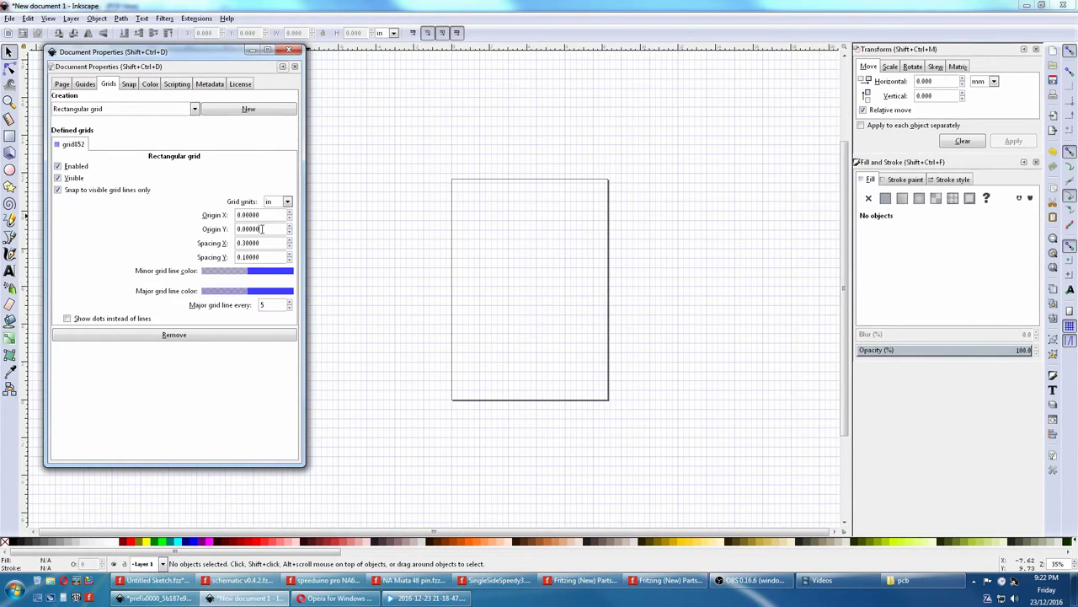
- Set the grid's Y and X origins to 0.04 in
key("shift+Tab")
key("BackSpace")
type(".04")
key("Return")
left_click_drag(248, 215, 224, 219)
key("BackSpace")
type(".04")
key("Return")
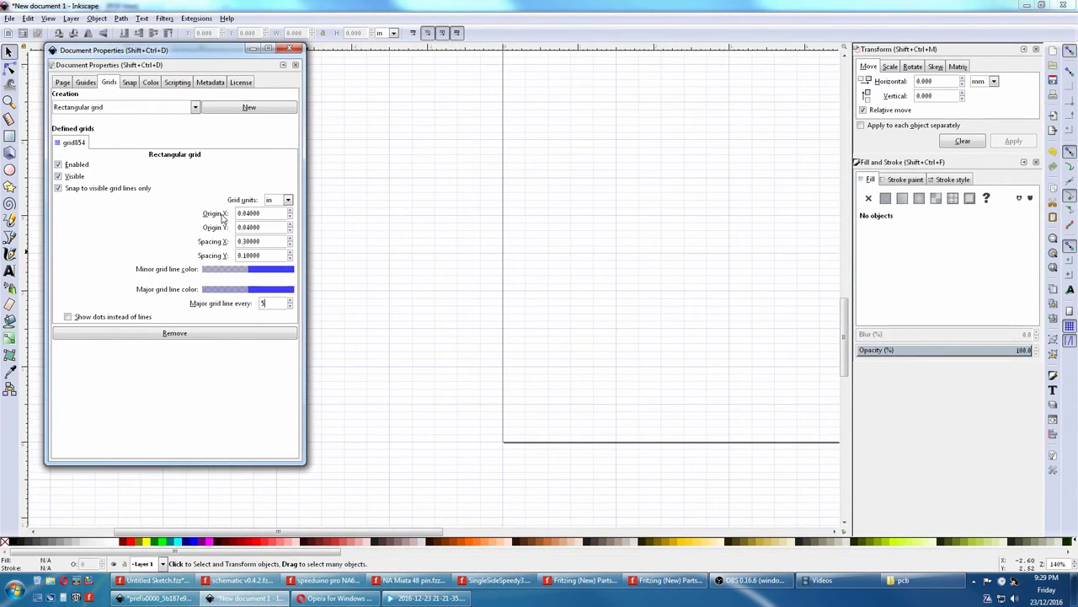
- Set the grid's major line interval to 0 and check the grid's alignment at the page's lower-left corner
left_click(263, 303)
left_click(290, 307)
left_click(290, 306)
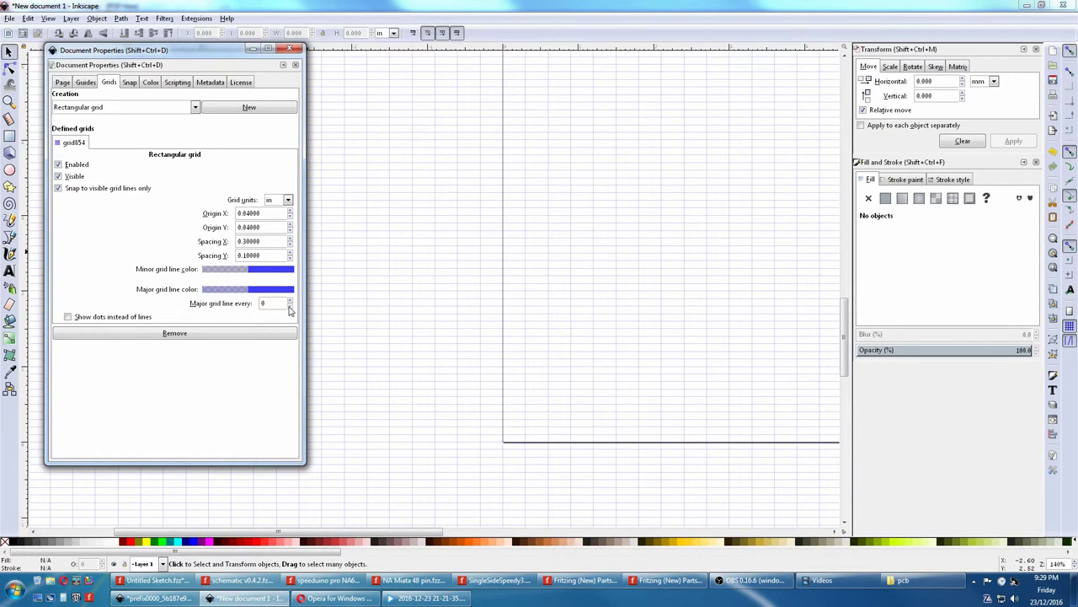
left_click(507, 444)
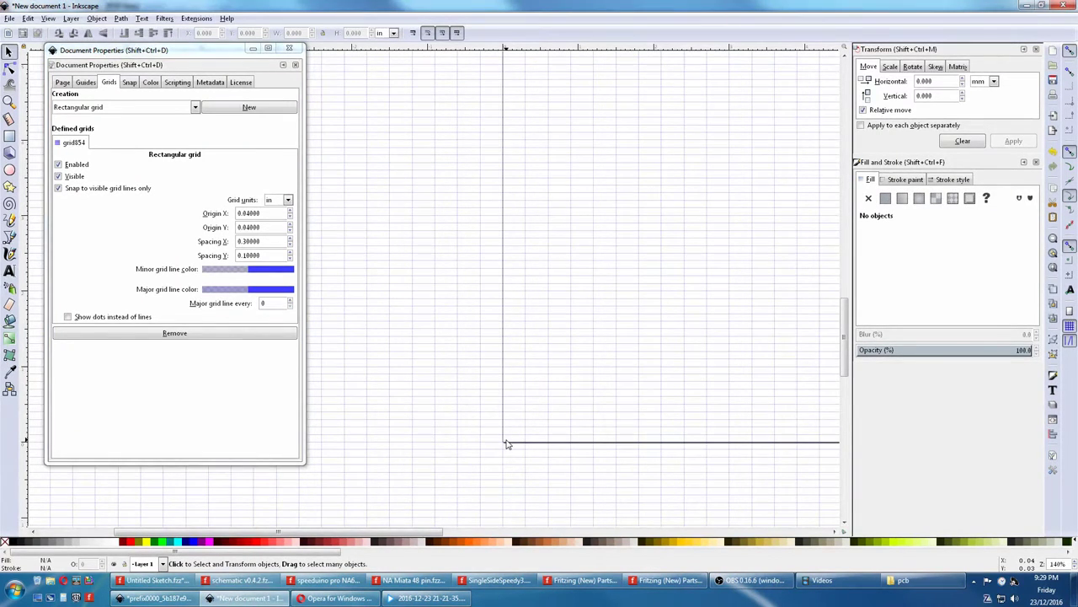
key("plus")
key("plus")
key("plus")
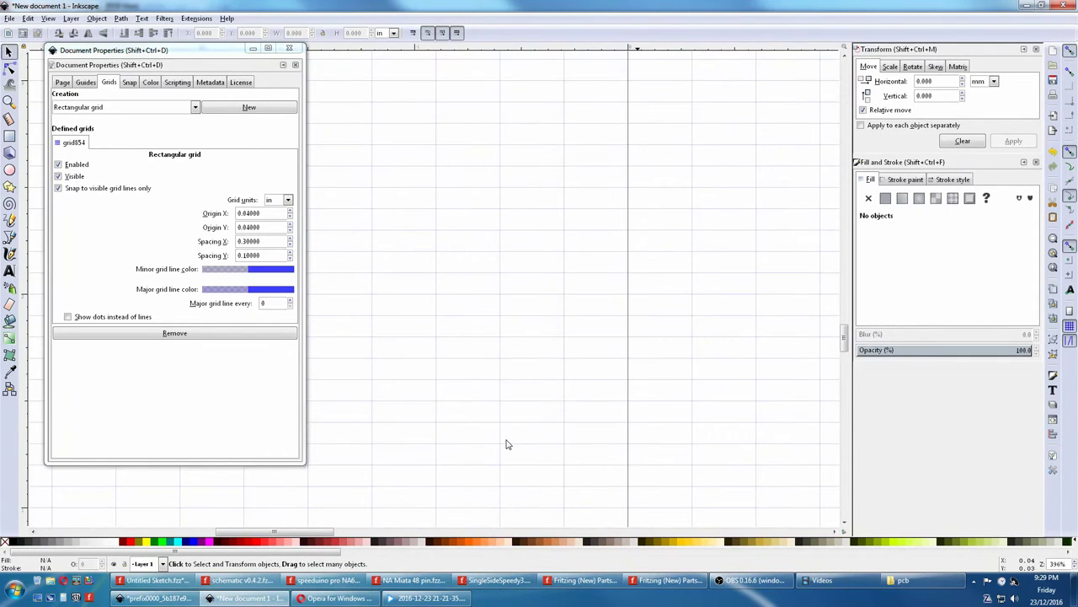
scroll(845, 358, "down", 3)
key("plus")
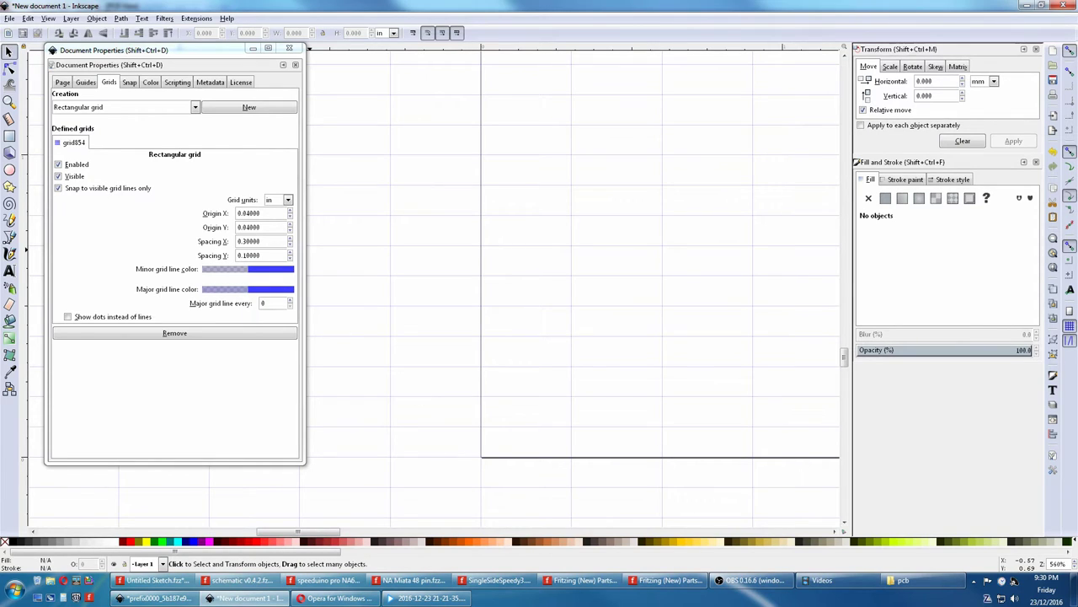
- Try a 0.1 in offset for both the X and Y origins of the grid
double_click(266, 213)
key("BackSpace")
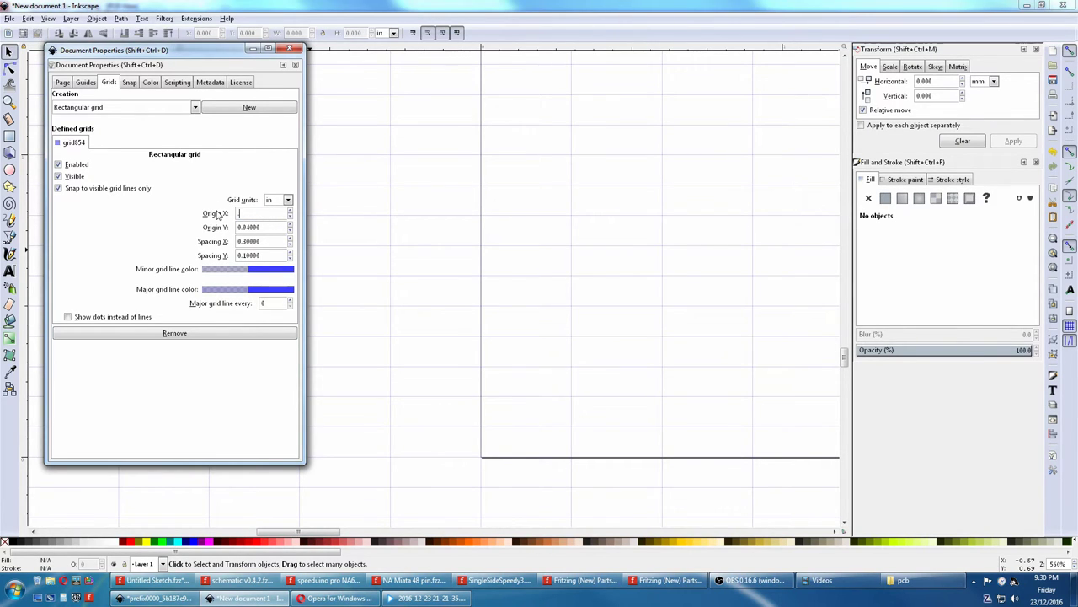
key("Return")
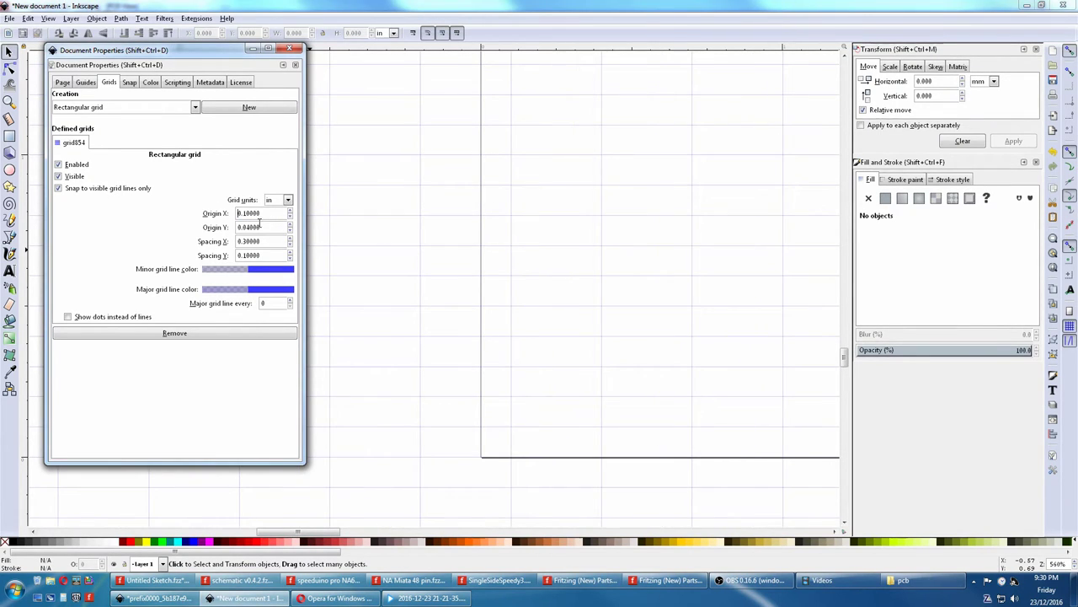
double_click(265, 228)
key("BackSpace")
type("0.1")
key("Return")
- Return the grid's X and Y origins to 0.04 in
double_click(262, 214)
key("BackSpace")
type(".04")
key("Return")
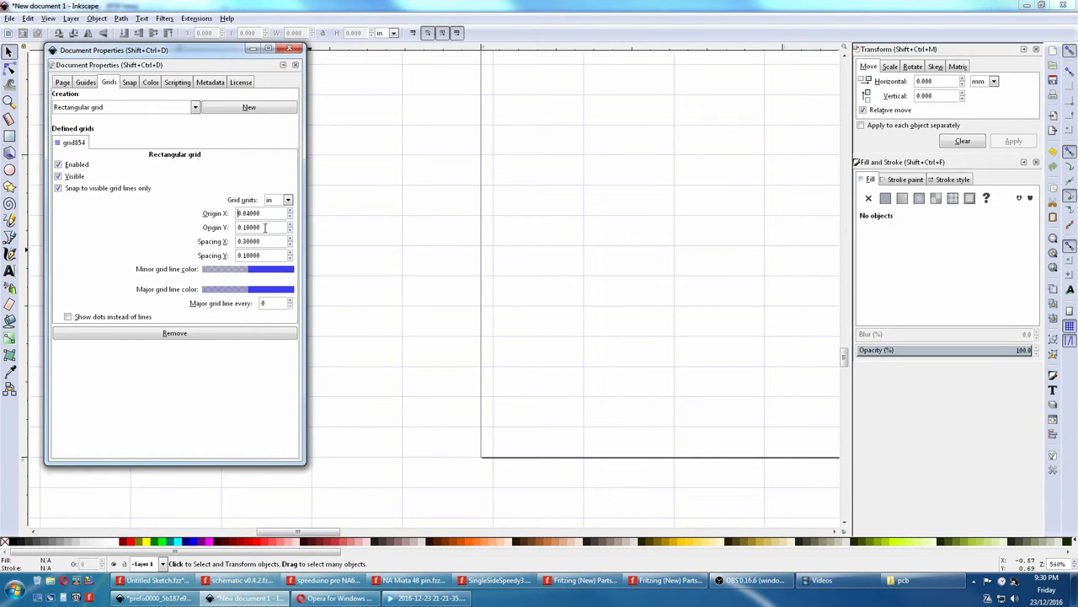
double_click(265, 228)
key("BackSpace")
type(".04")
key("Return")
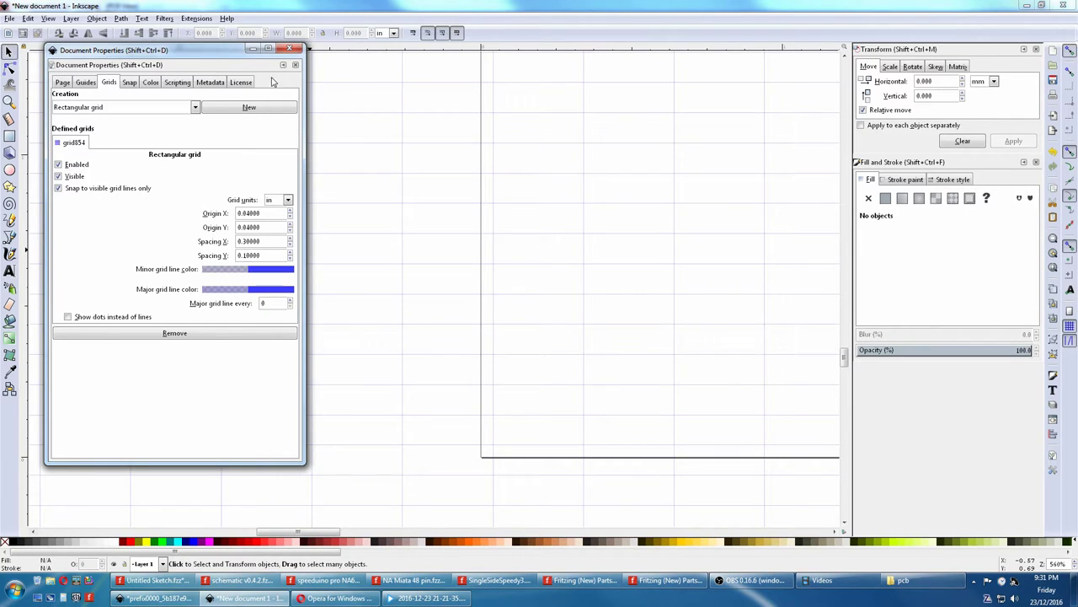
- Close the document properties and draw a circle about 0.31 in across on the grid, outside the page's left edge
left_click(290, 49)
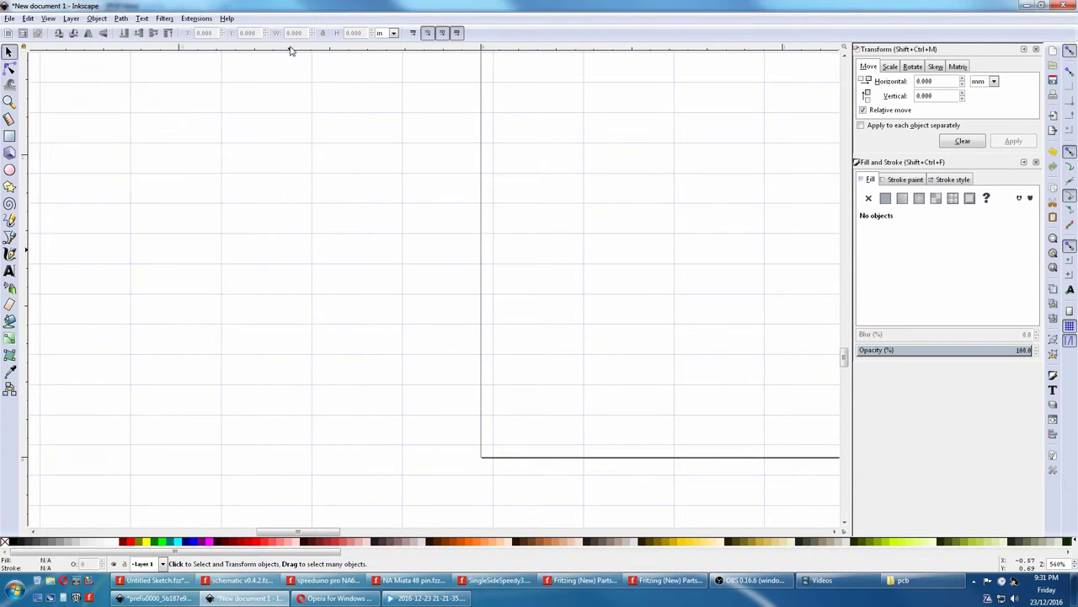
left_click(9, 170)
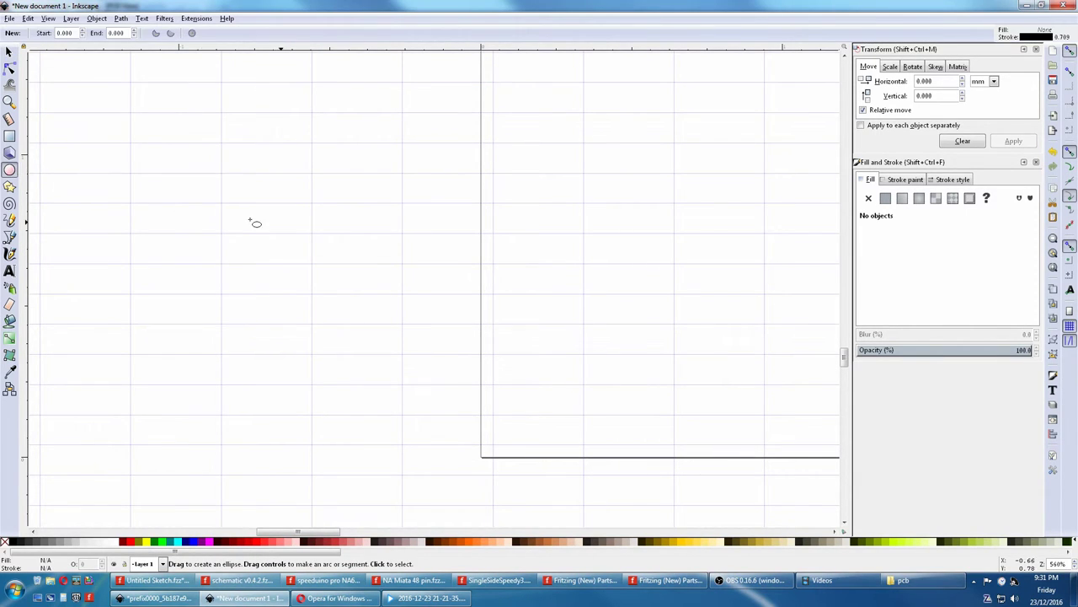
key("ctrl")
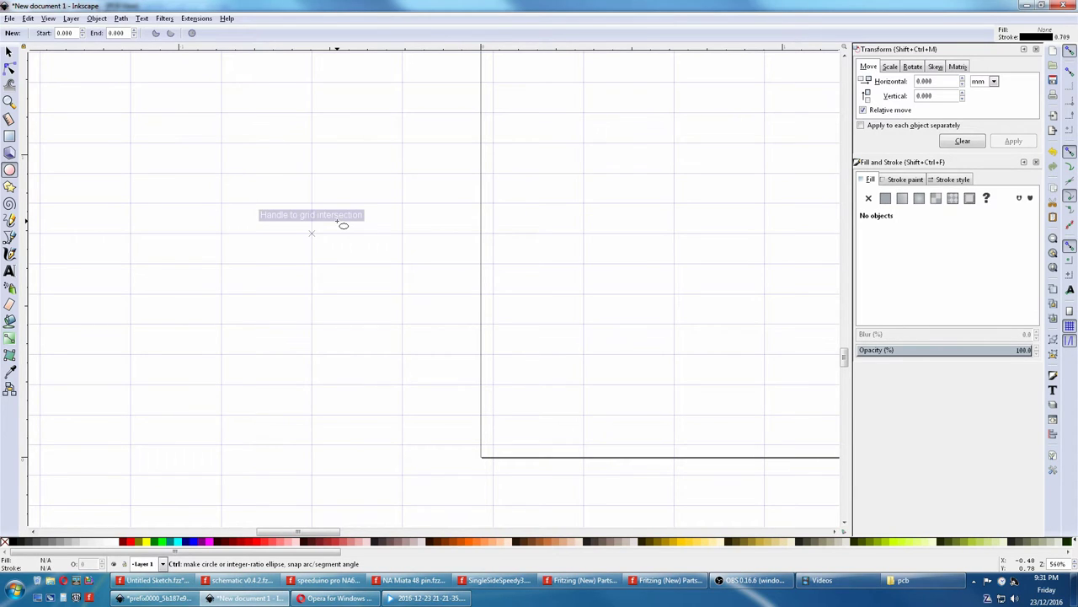
left_click_drag(343, 225, 367, 239)
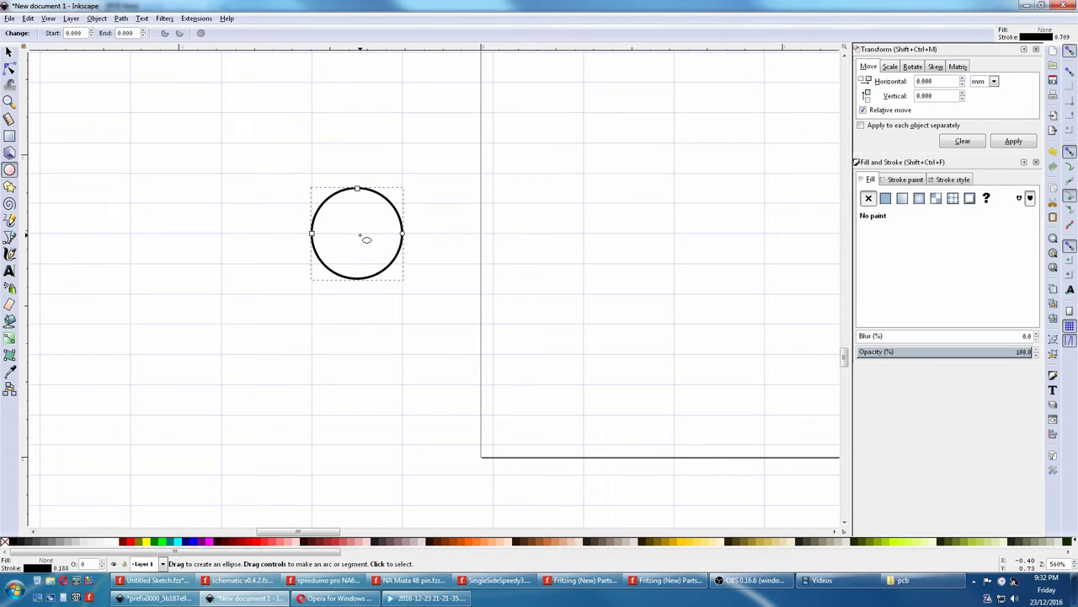
left_click(10, 51)
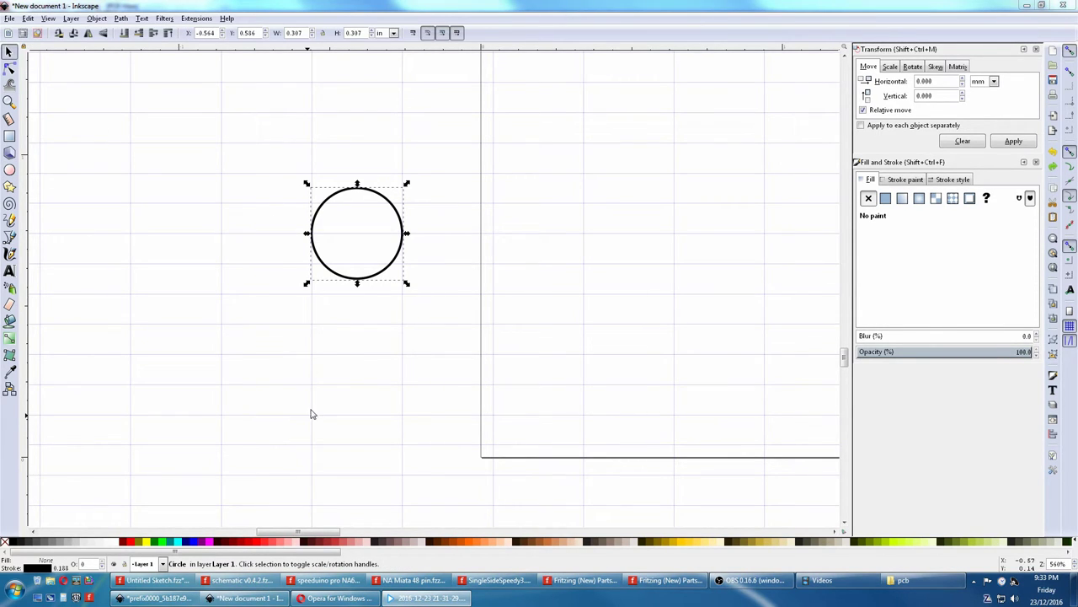
- Give the circle a gold (ffcc00) stroke and set its stroke width to 0.5 mm
left_click(683, 547, "shift")
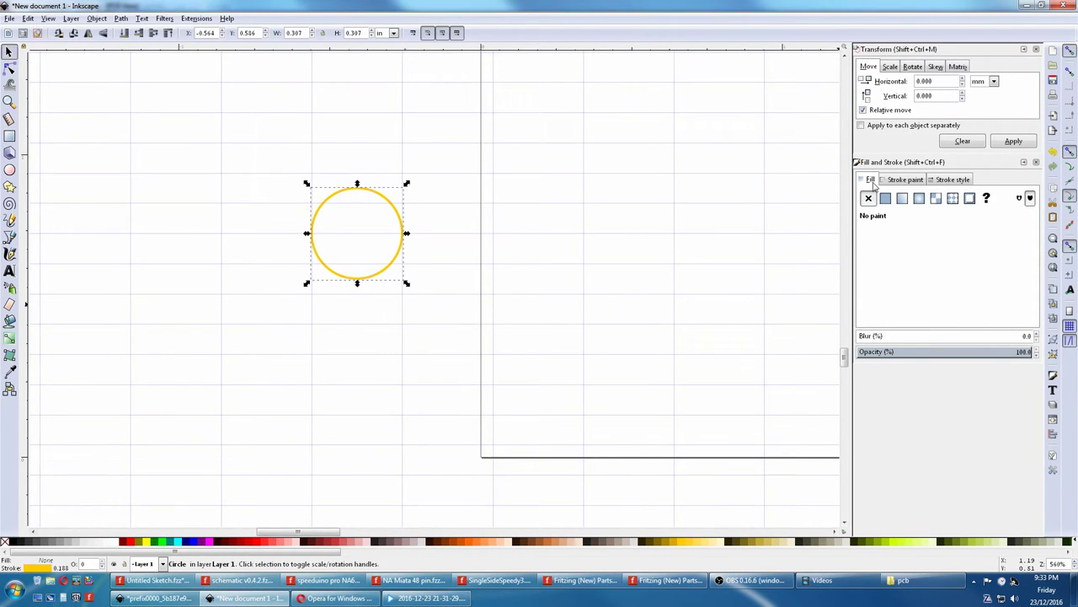
left_click(902, 182)
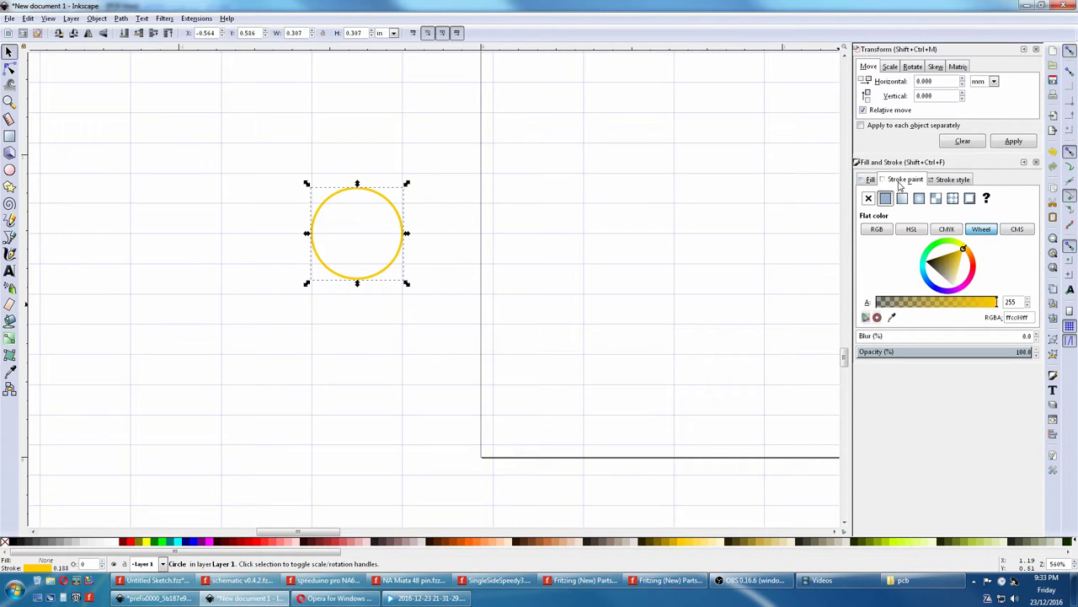
left_click(953, 180)
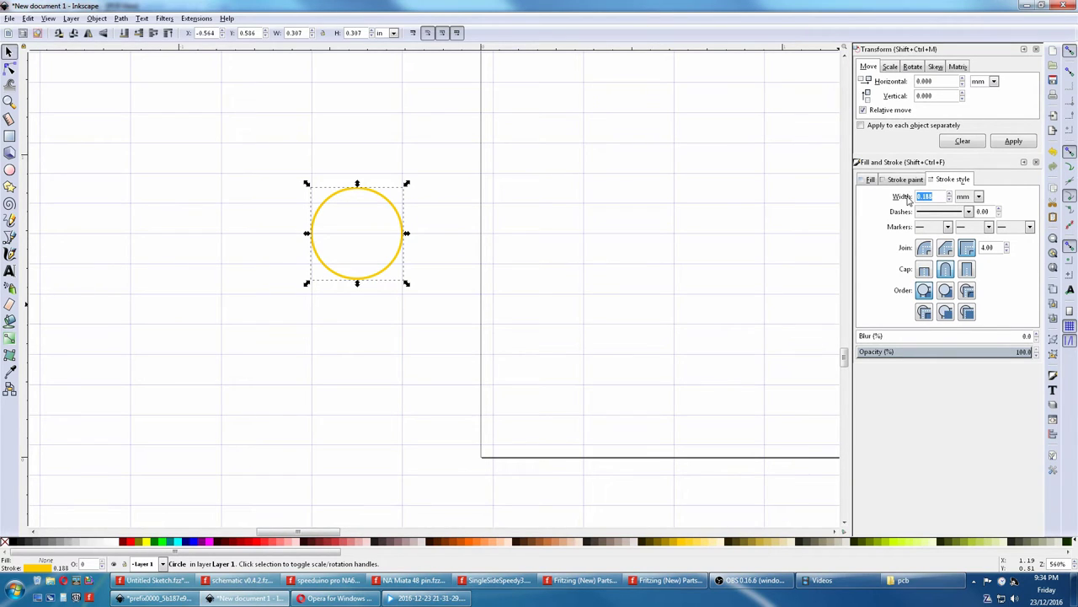
key("BackSpace")
type(".5")
key("Return")
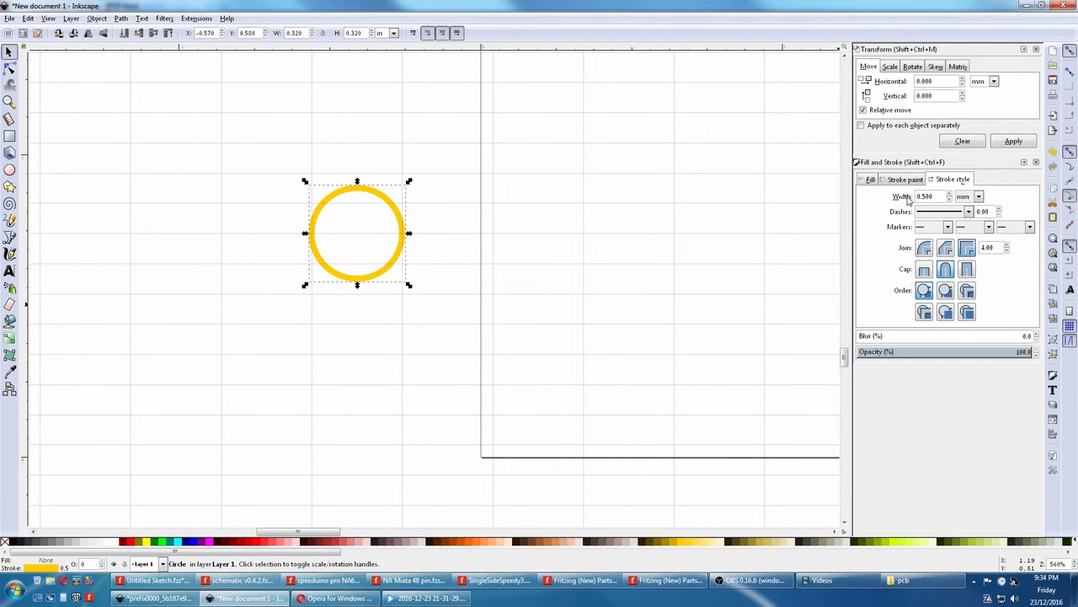
- Resize the circle proportionally to 0.08 in and snap its centre onto the grid intersection inside the page's lower-left corner
left_click(321, 33)
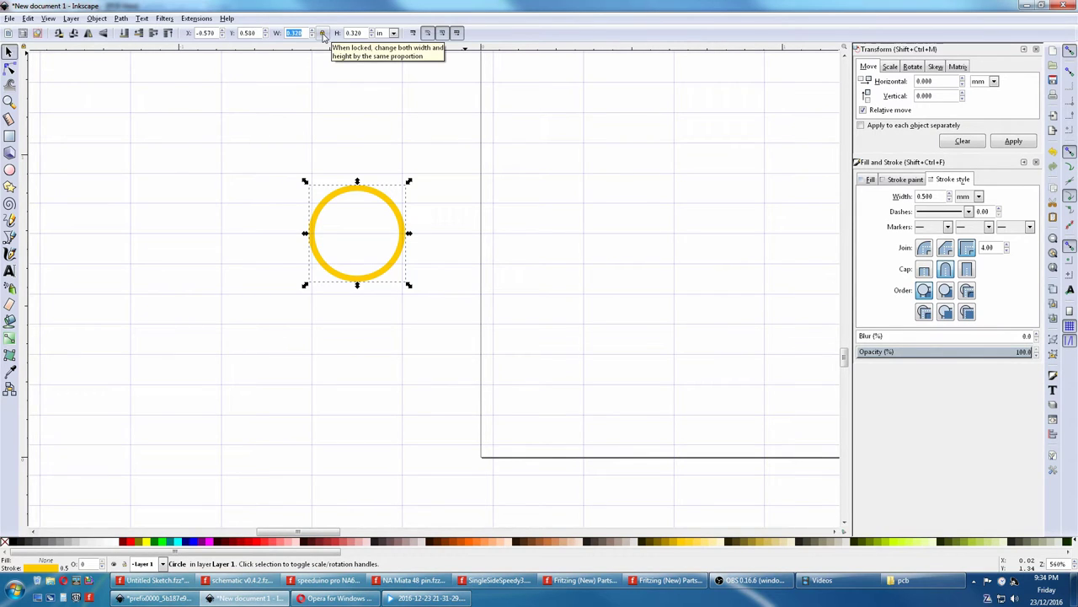
type("08")
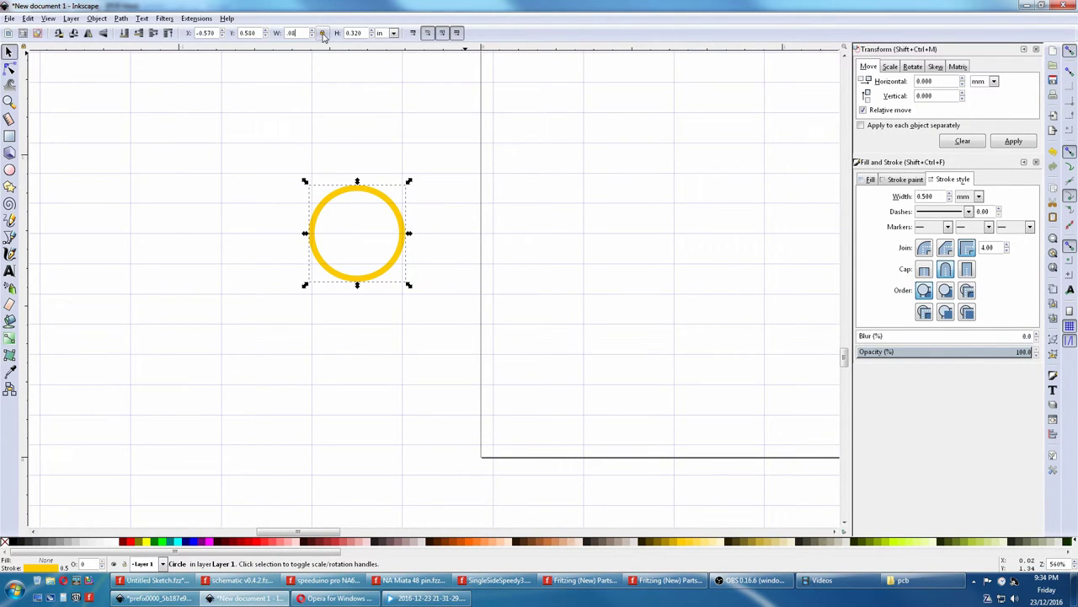
type(".08")
key("Return")
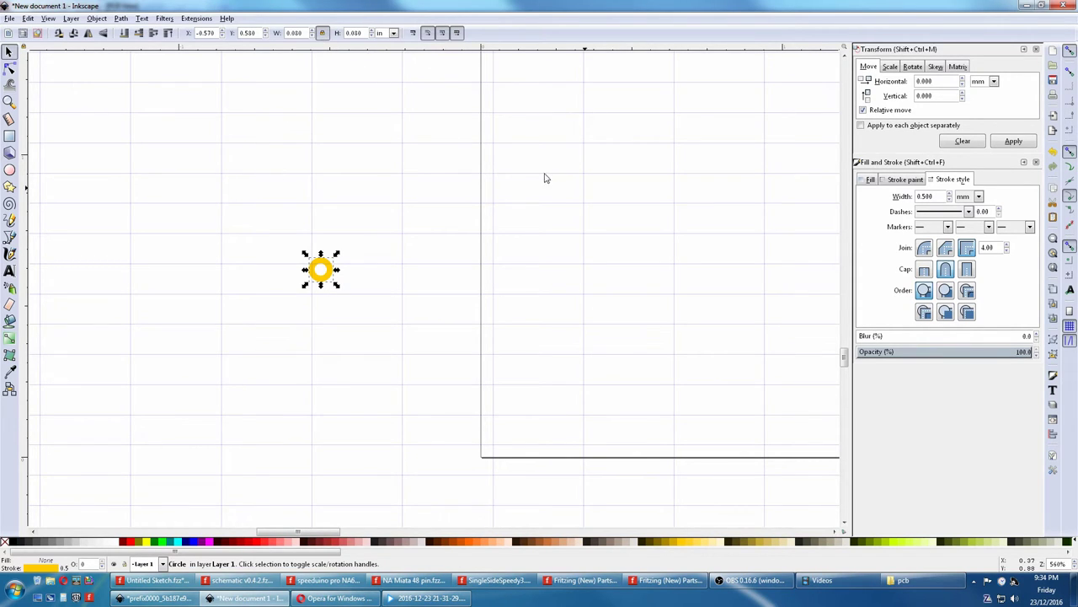
left_click(1068, 263)
left_click_drag(329, 276, 503, 451)
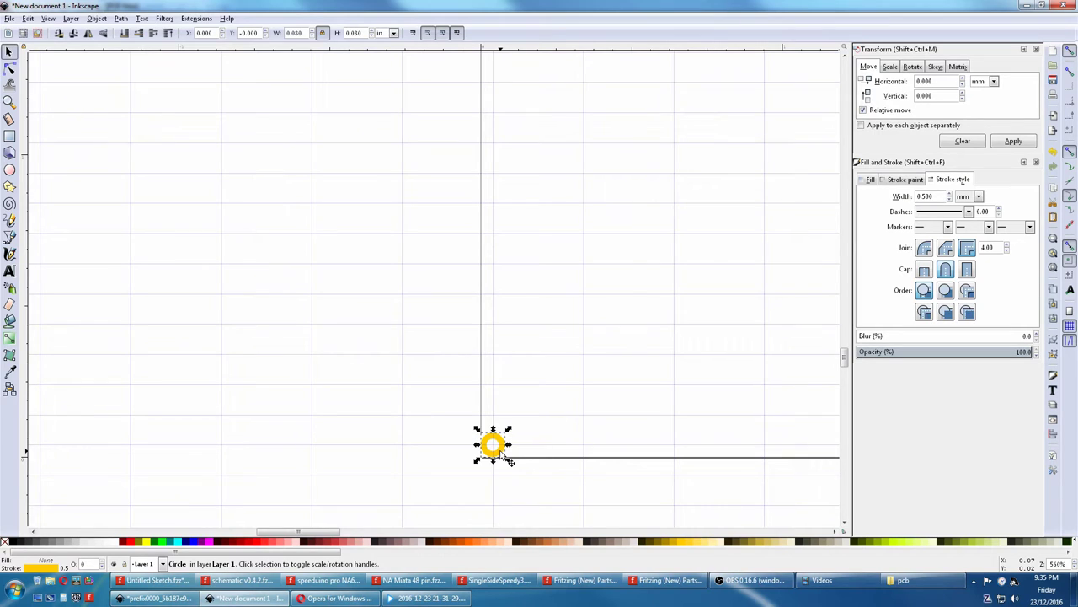
- Duplicate the circular pad twice, stacking the copies above it at Y positions of 0.1 and 0.2 in
right_click(503, 455)
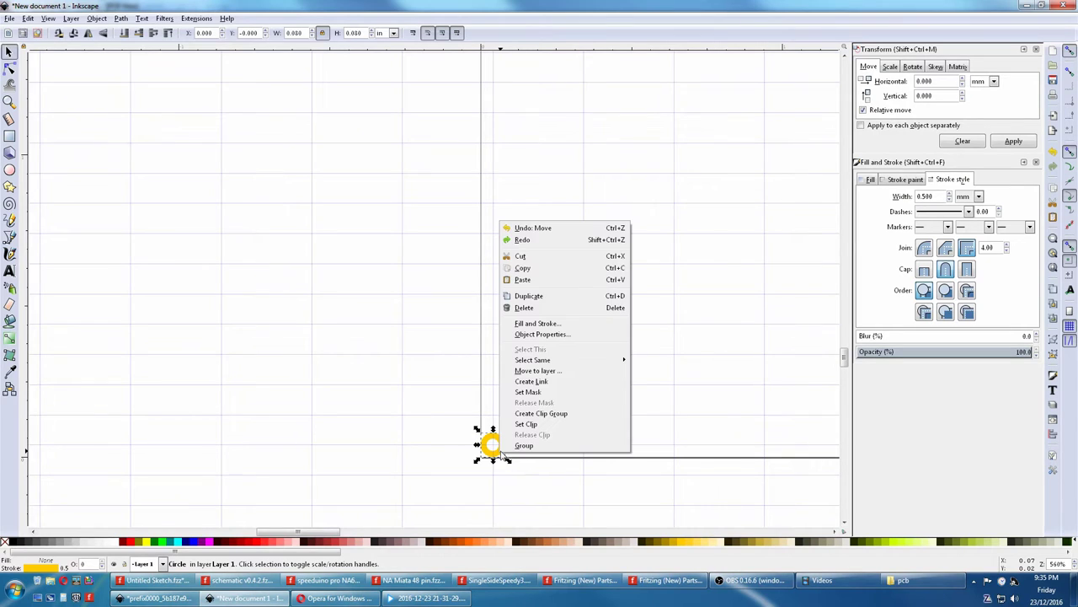
left_click(529, 296)
left_click_drag(495, 444, 499, 412)
right_click(500, 413)
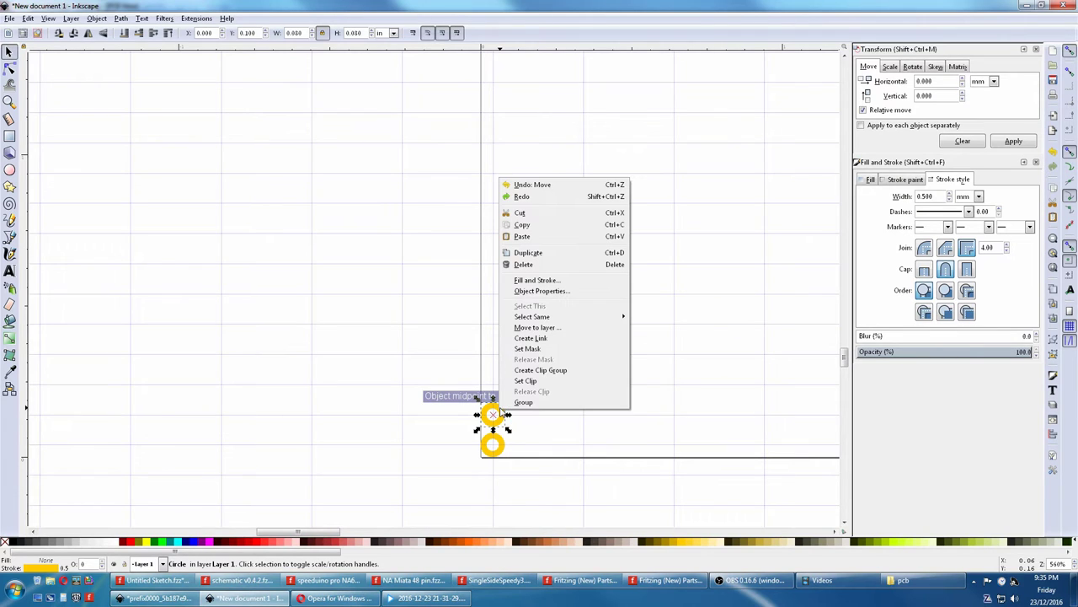
left_click(531, 254)
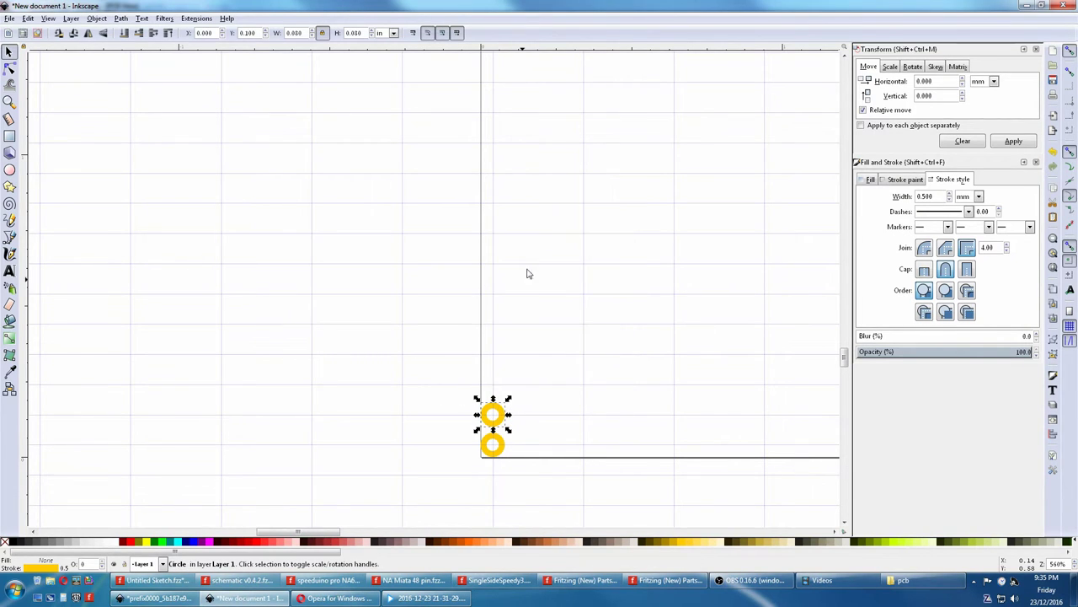
left_click_drag(498, 413, 498, 385)
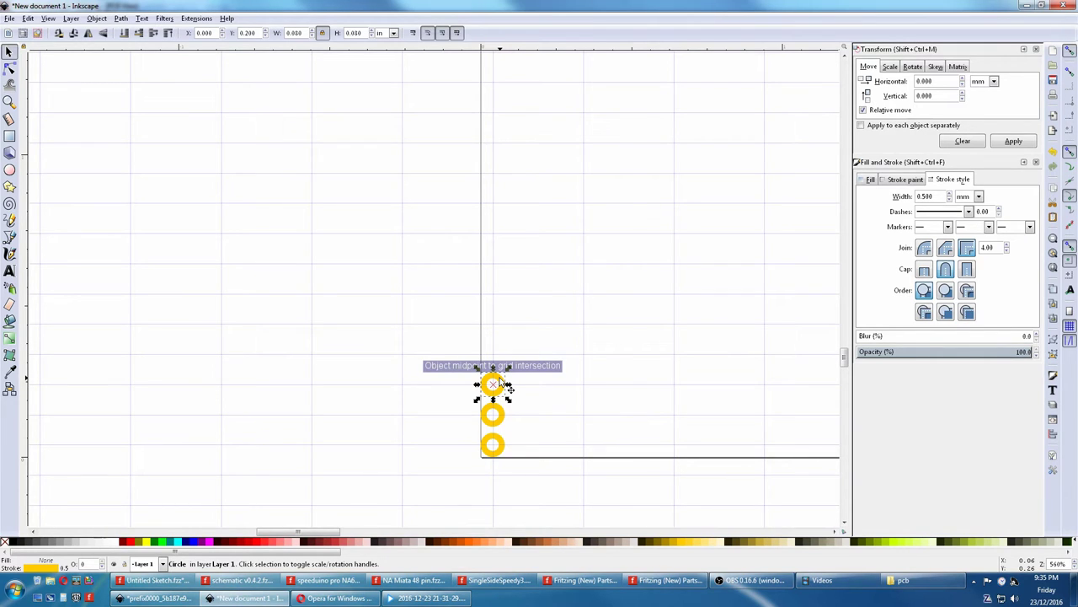
- Duplicate the third pad and set the copy's Y position 0.1 in higher to continue the column
right_click(499, 385)
left_click(528, 225)
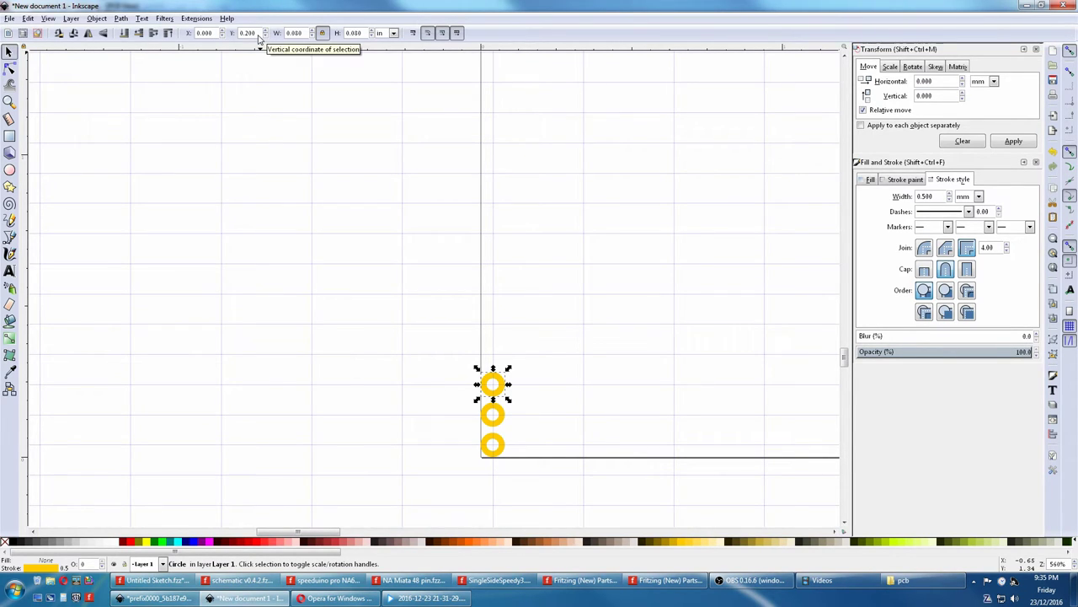
left_click_drag(256, 34, 233, 38)
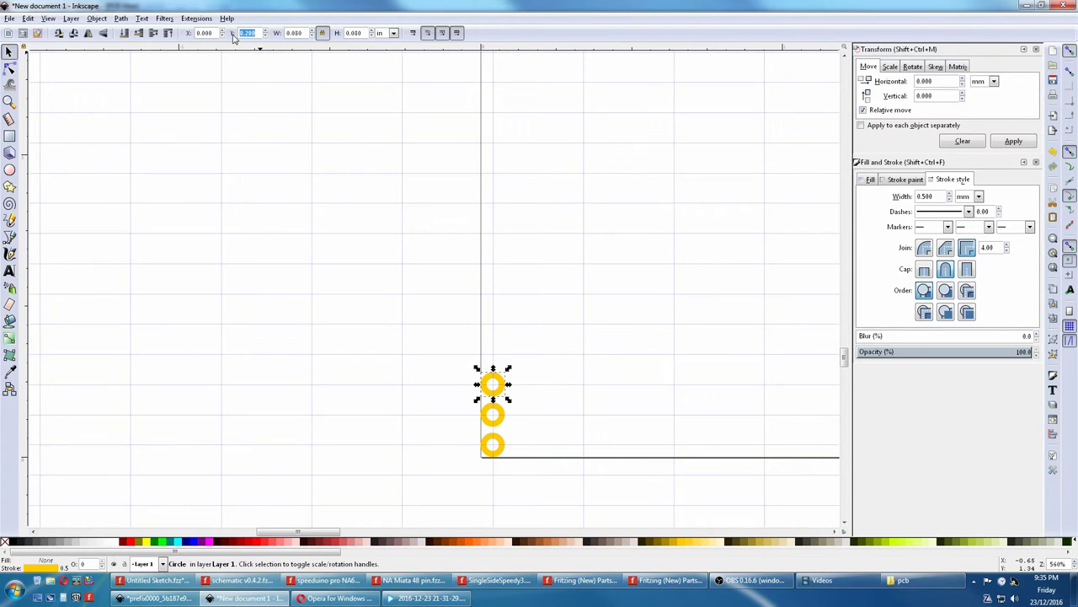
key("BackSpace")
key("Return")
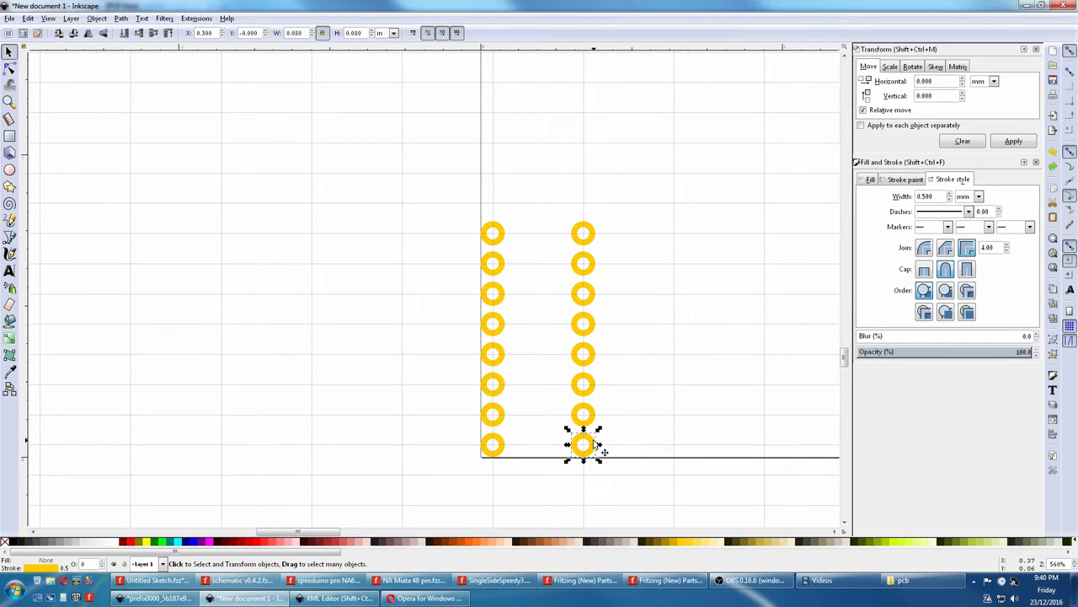
- Draw a rectangle about 0.3 by 0.1 in on the grid outside the page's left edge and colour its stroke gold
left_click(9, 137)
left_click_drag(222, 173, 311, 206)
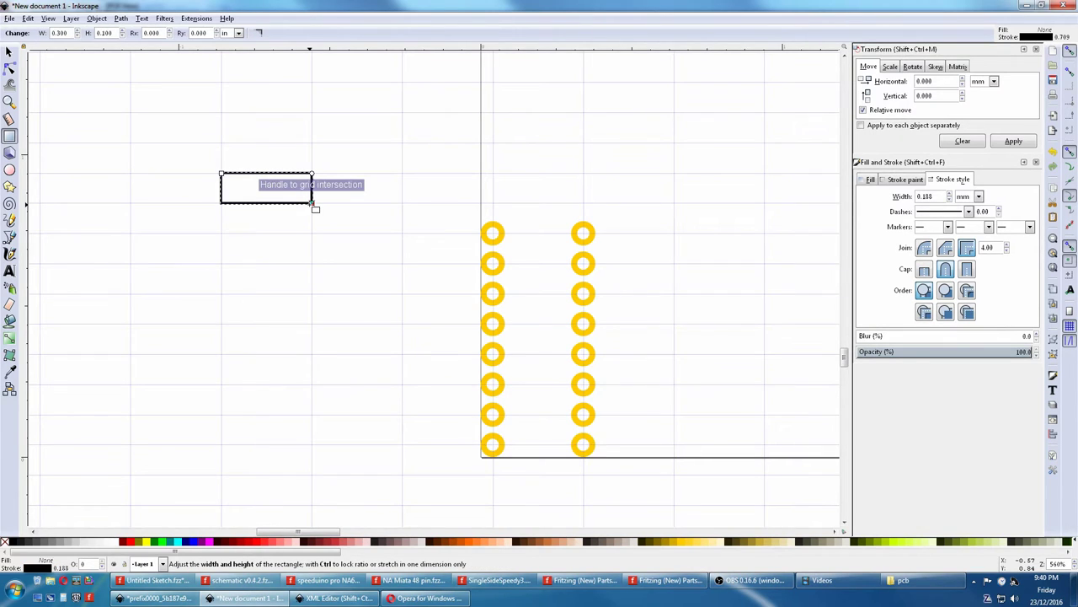
key("shift")
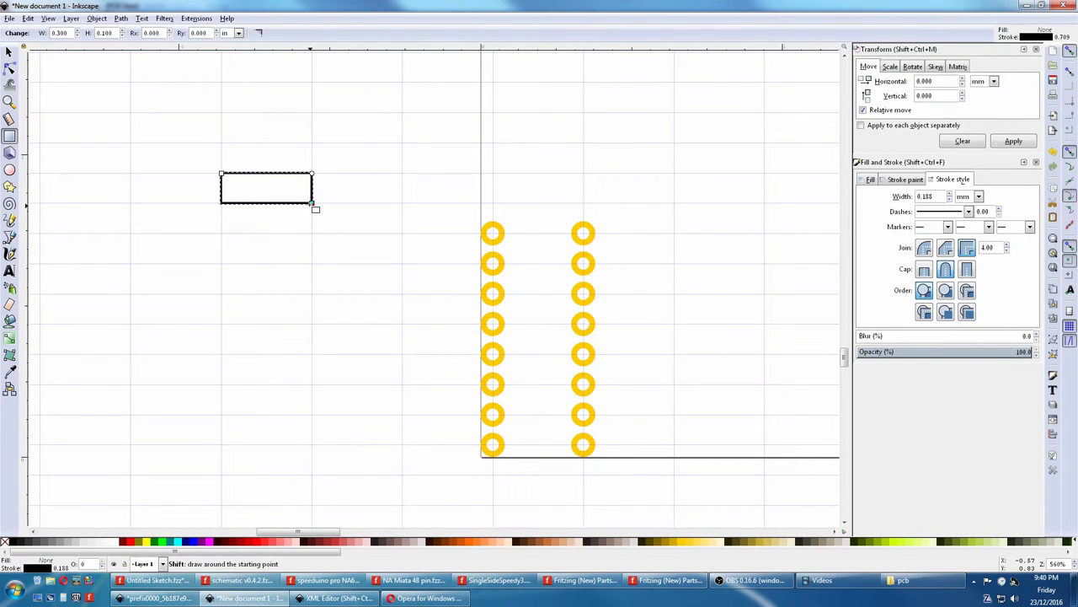
left_click(684, 545, "shift")
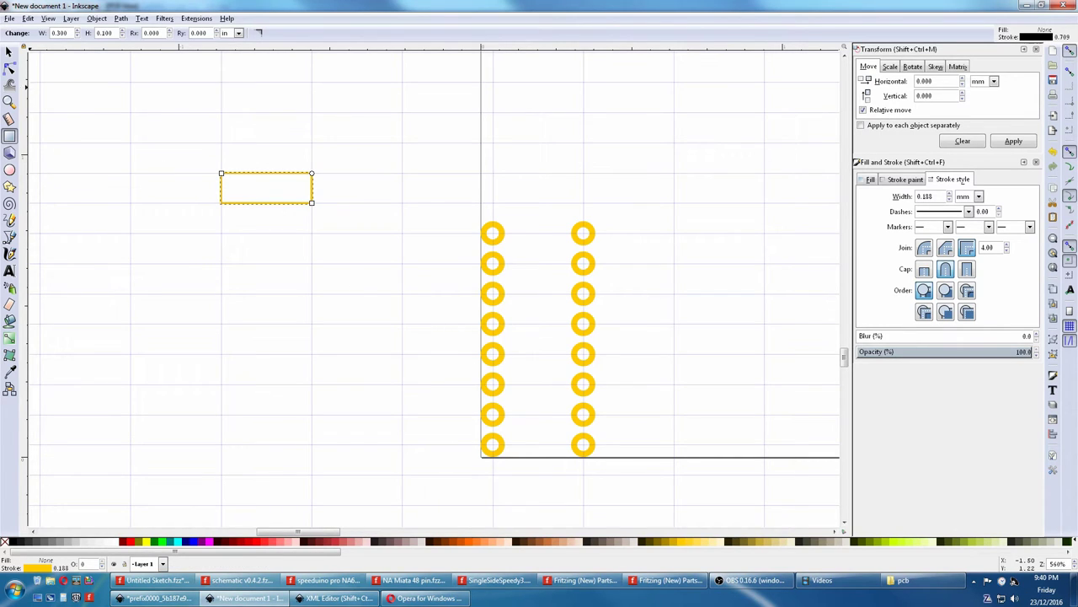
- Set the rectangle's width to 0.08 in, unlock its proportions and set its height to 0.08 in
left_click(9, 53)
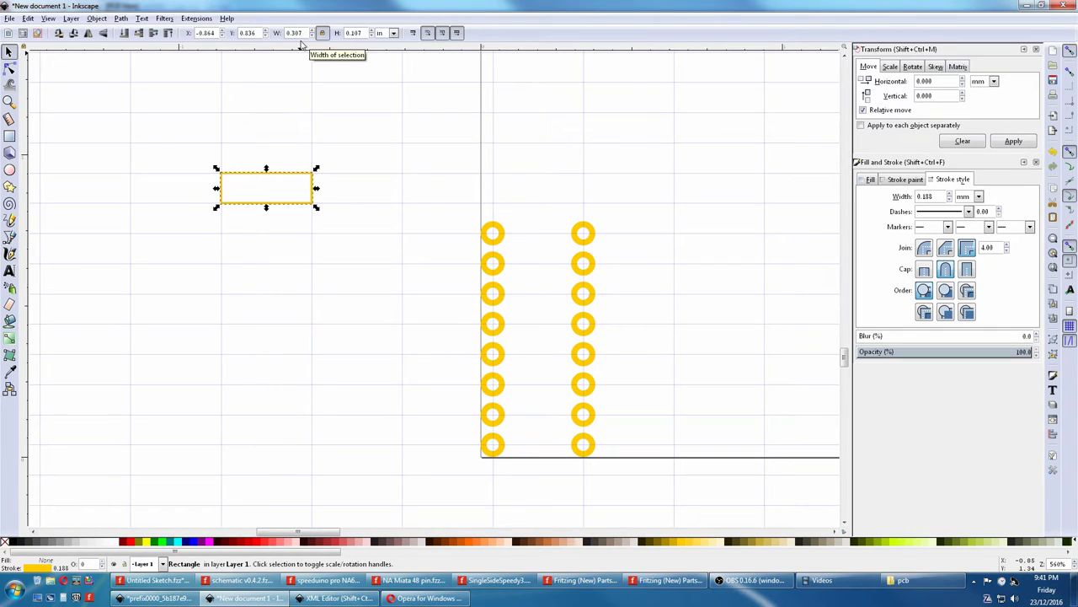
left_click_drag(305, 33, 280, 34)
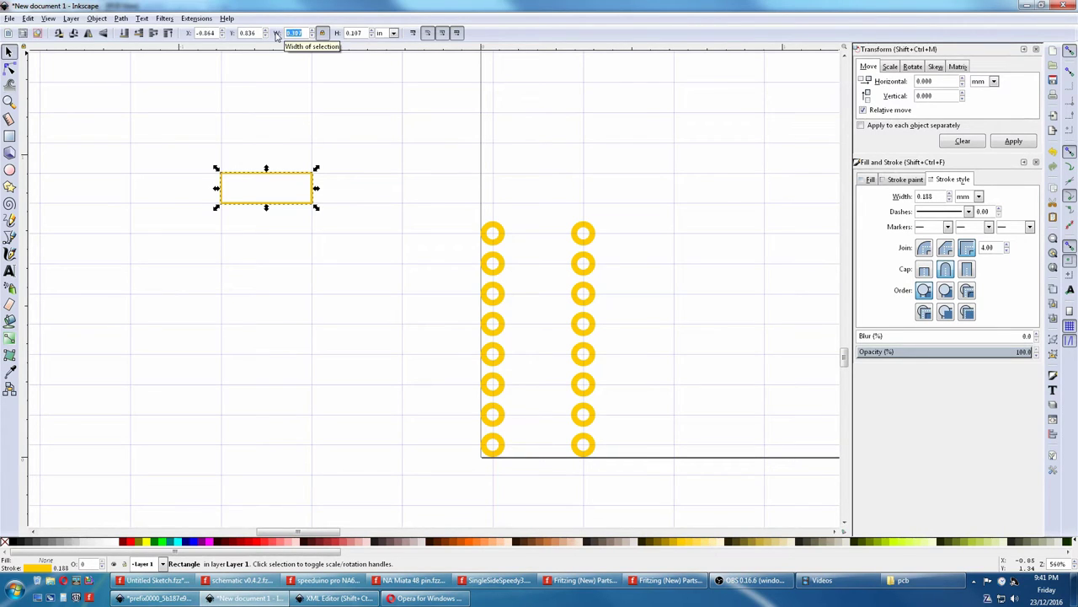
type("08")
key("Return")
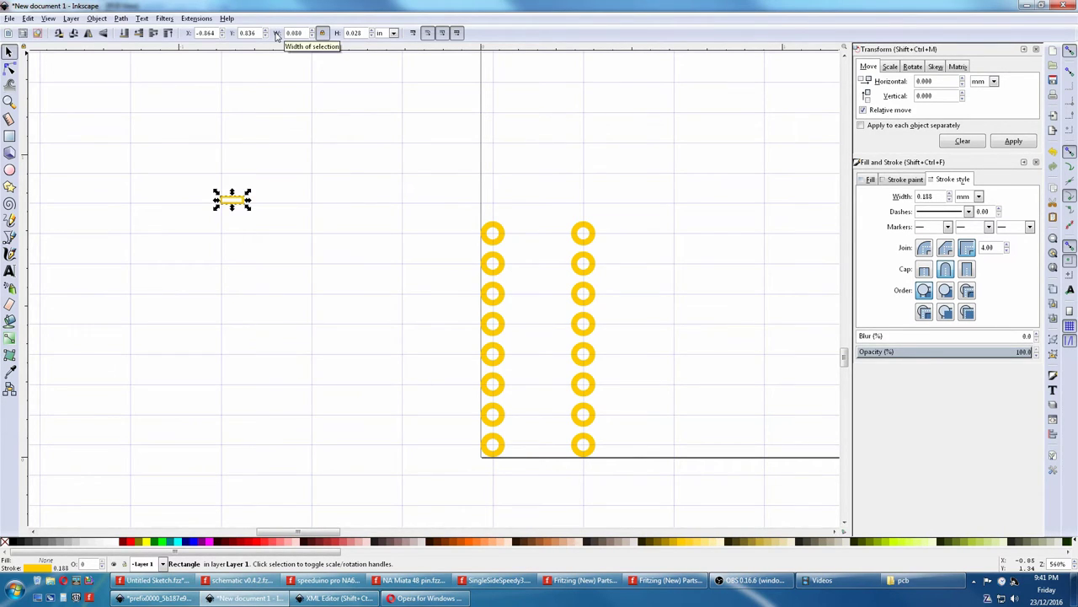
left_click(322, 32)
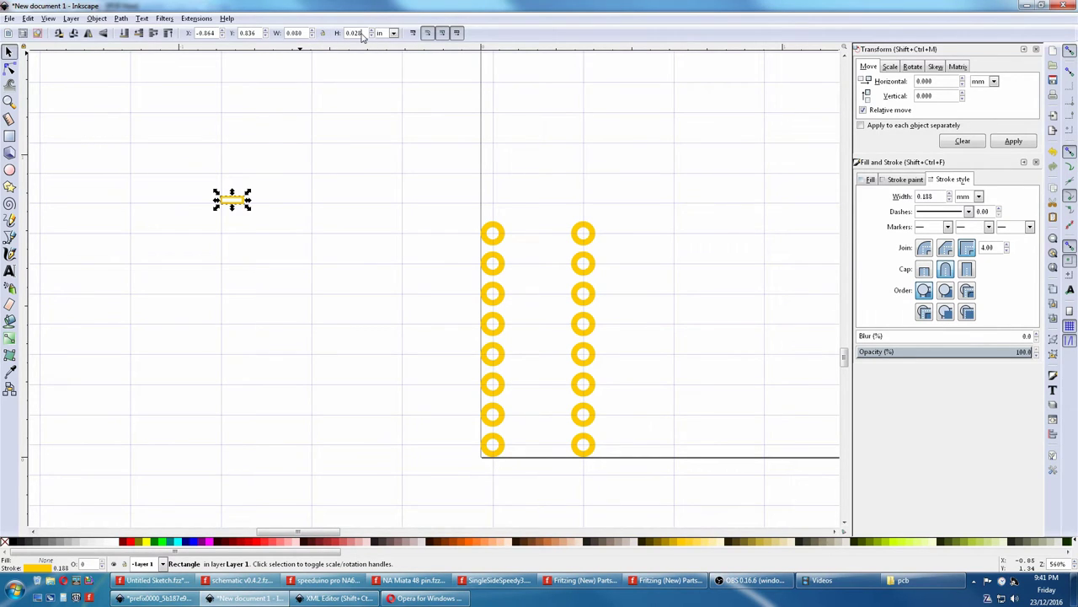
double_click(344, 33)
type(".08")
key("Return")
- Set the square's stroke width to 0.5 mm and resize it with locked proportions to 0.08 in
left_click_drag(937, 196, 903, 196)
key("BackSpace")
key("Return")
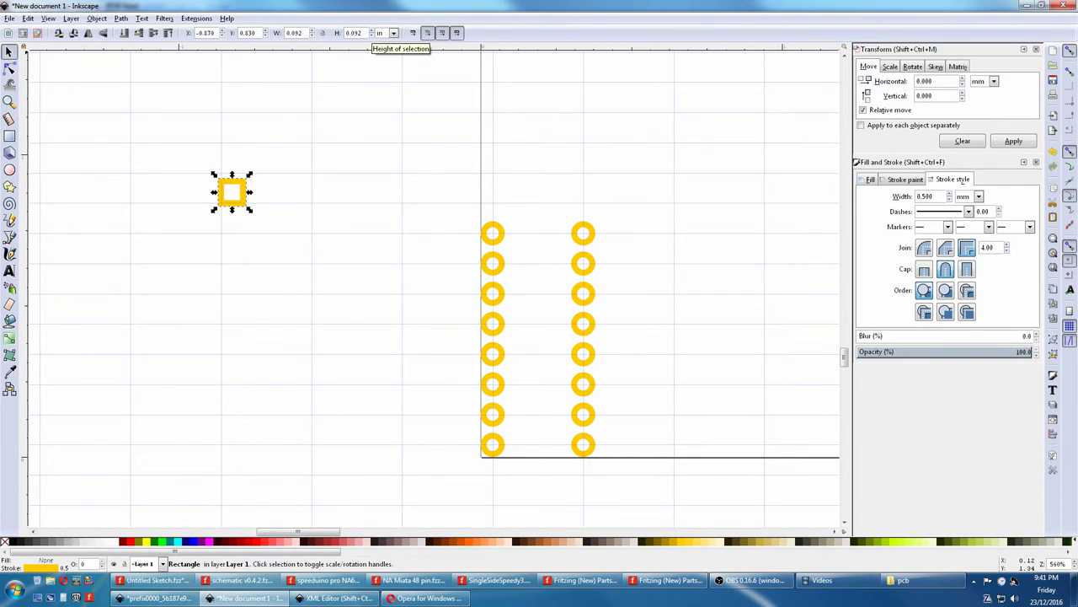
left_click(322, 32)
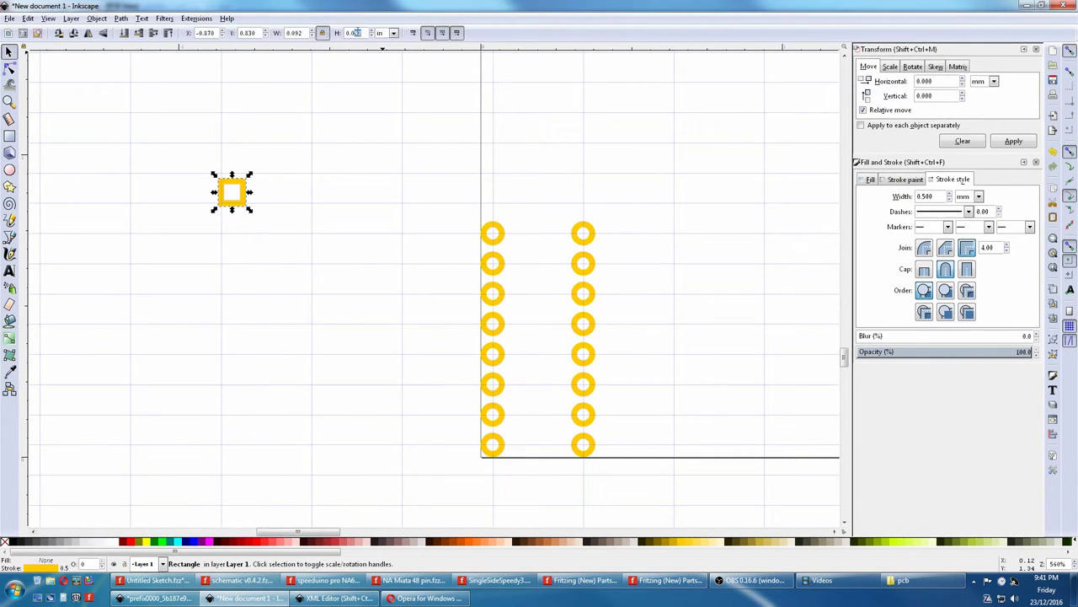
key("ctrl+a")
type(".08")
key("Return")
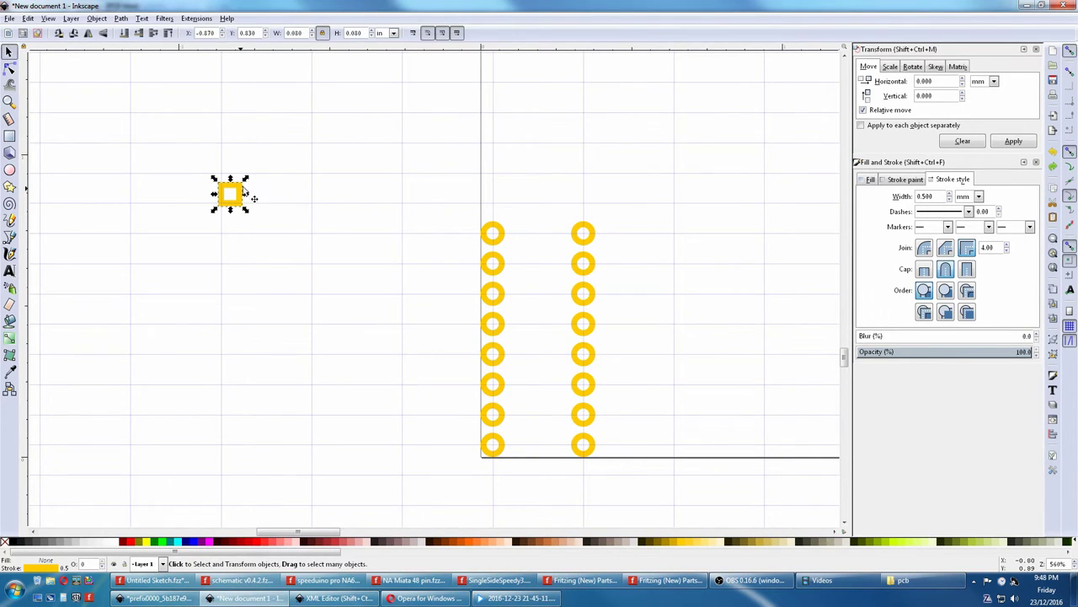
- Centre the square on the left column's top circular pad and lower it to the bottom of the stacking order
left_click_drag(242, 191, 512, 238)
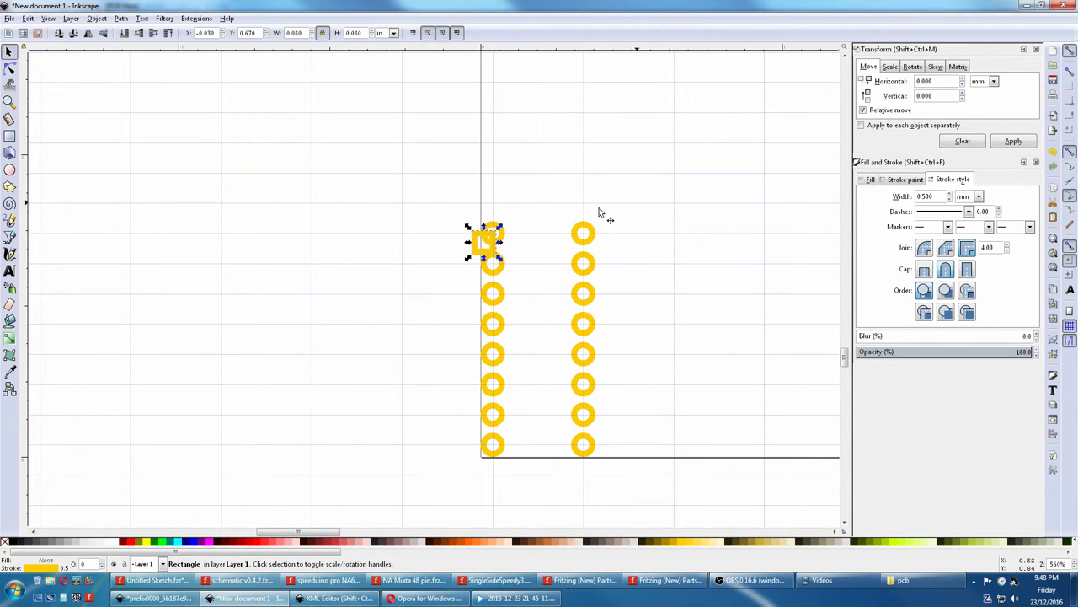
left_click(1068, 150)
left_click_drag(476, 242, 493, 239)
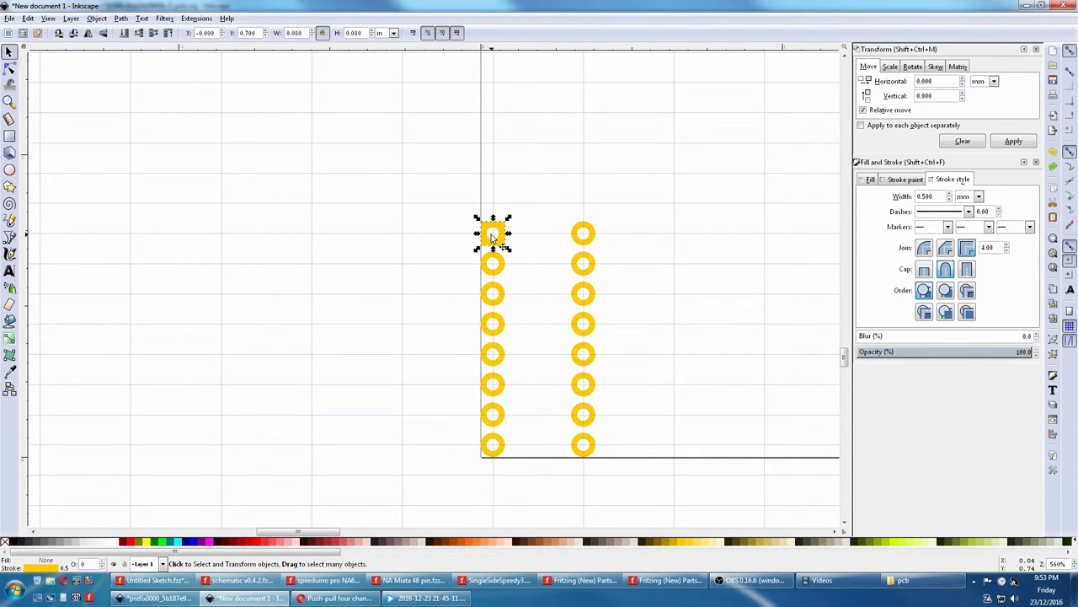
left_click(124, 34)
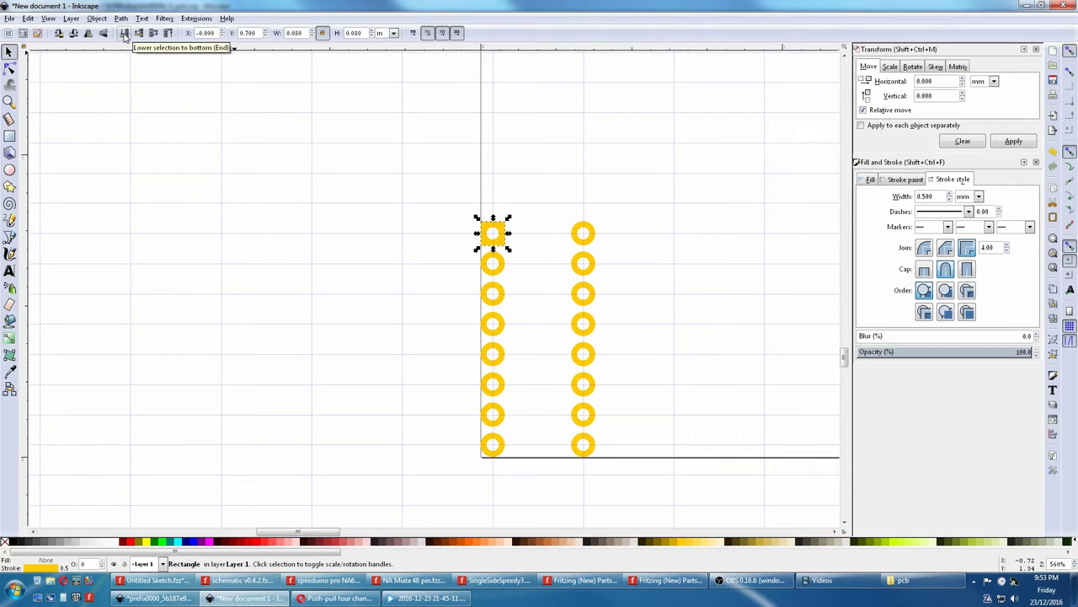
- Switch to Fritzing to examine the pad layout of IC1 on the PCB up close, and return to Inkscape
left_click(176, 584)
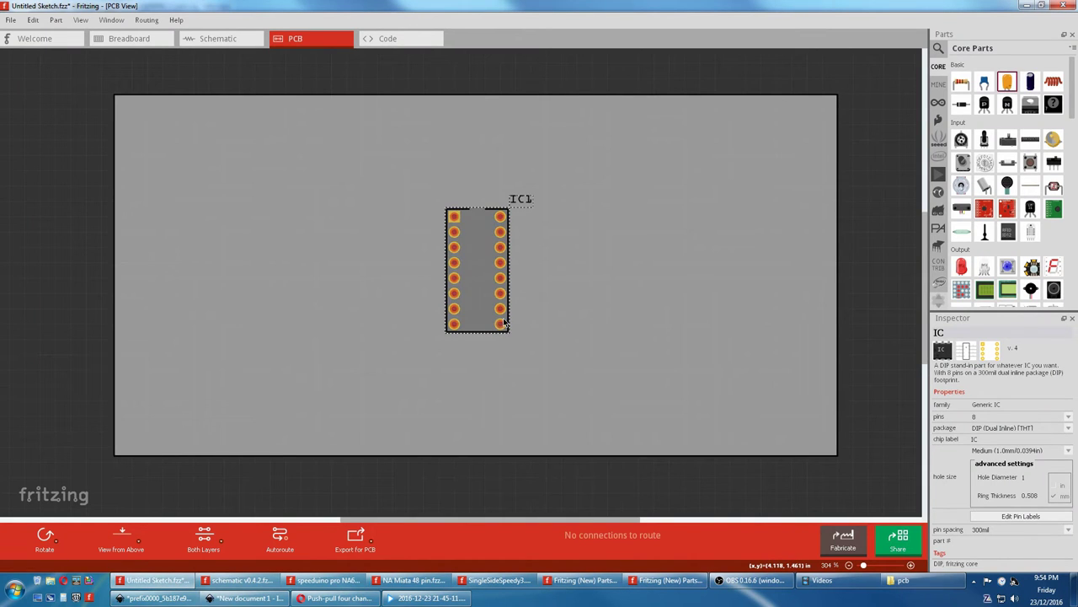
scroll(502, 327, "up", 5)
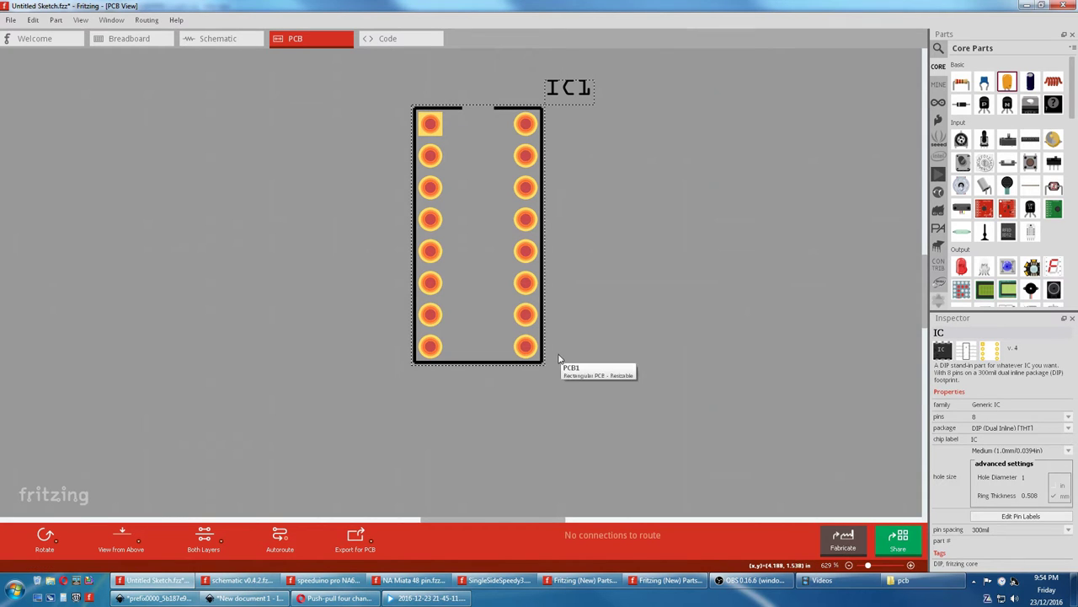
left_click(268, 598)
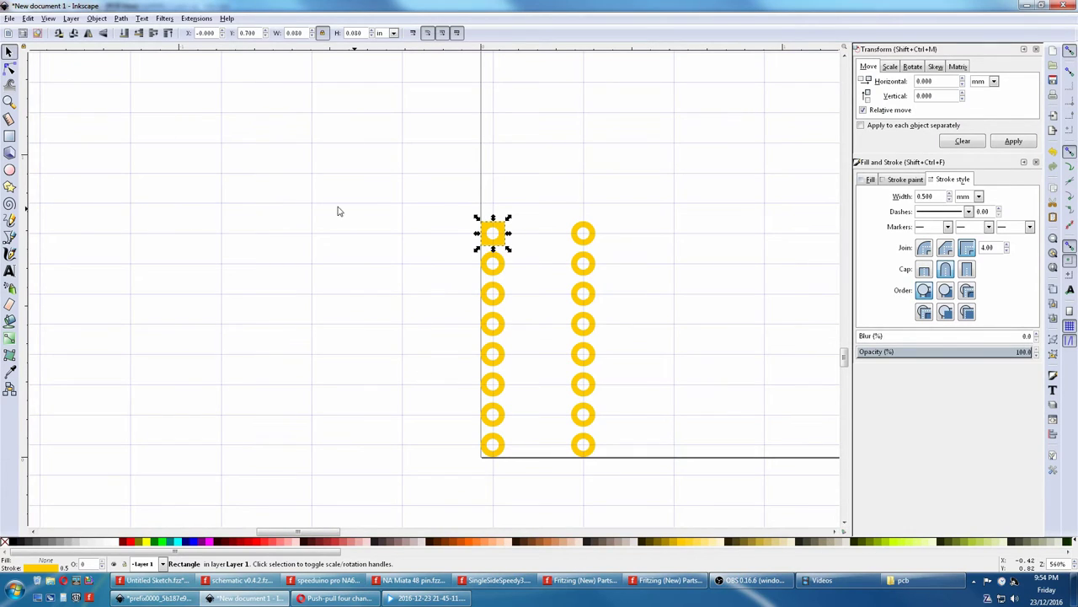
- Select all circular pads together with the square pad and group them
left_click_drag(461, 214, 622, 471)
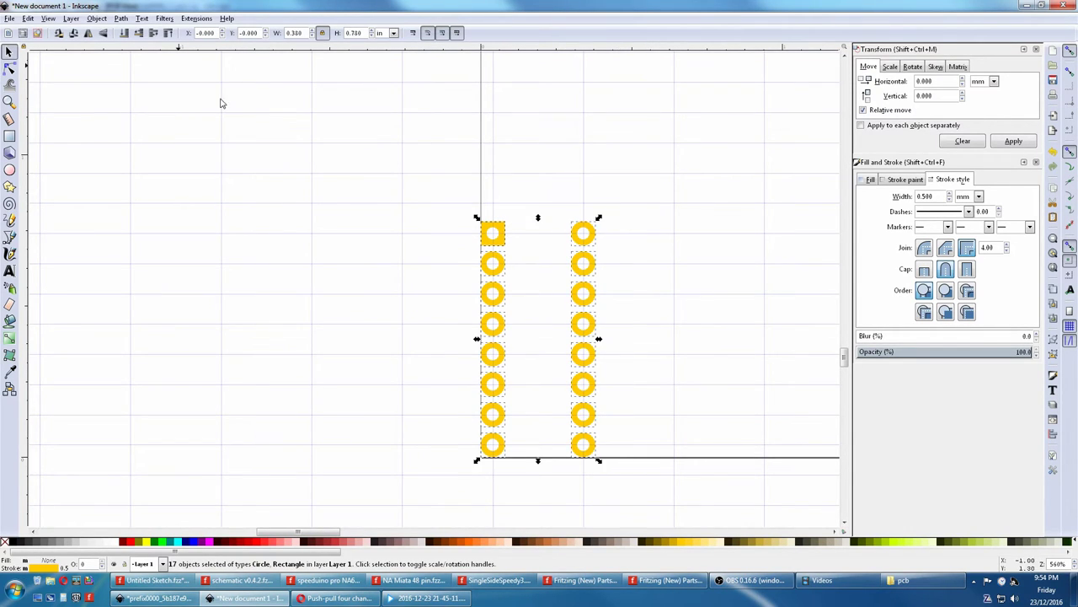
left_click(97, 19)
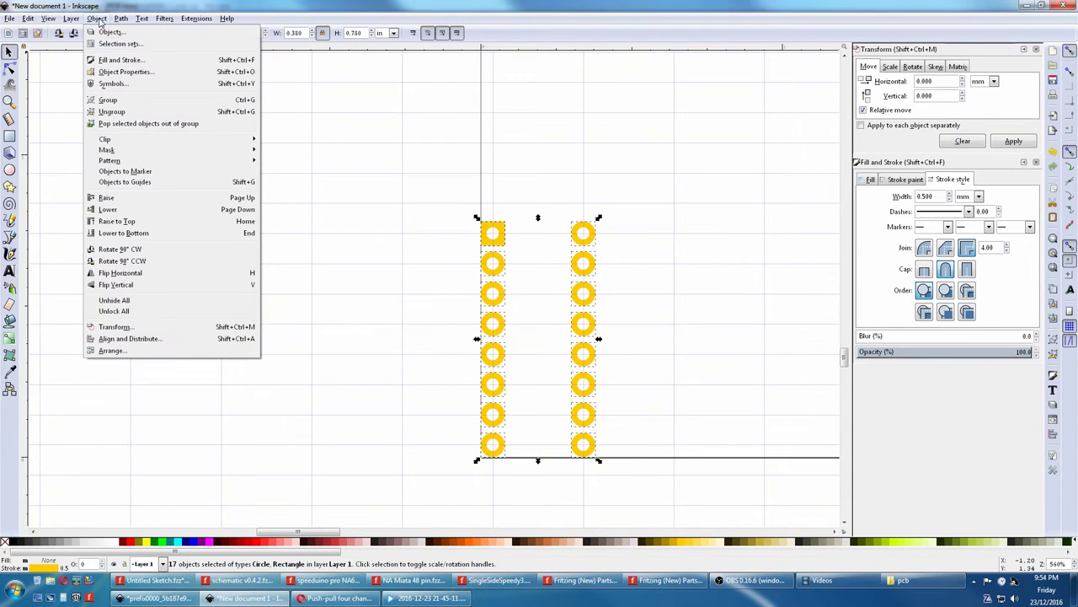
left_click(110, 100)
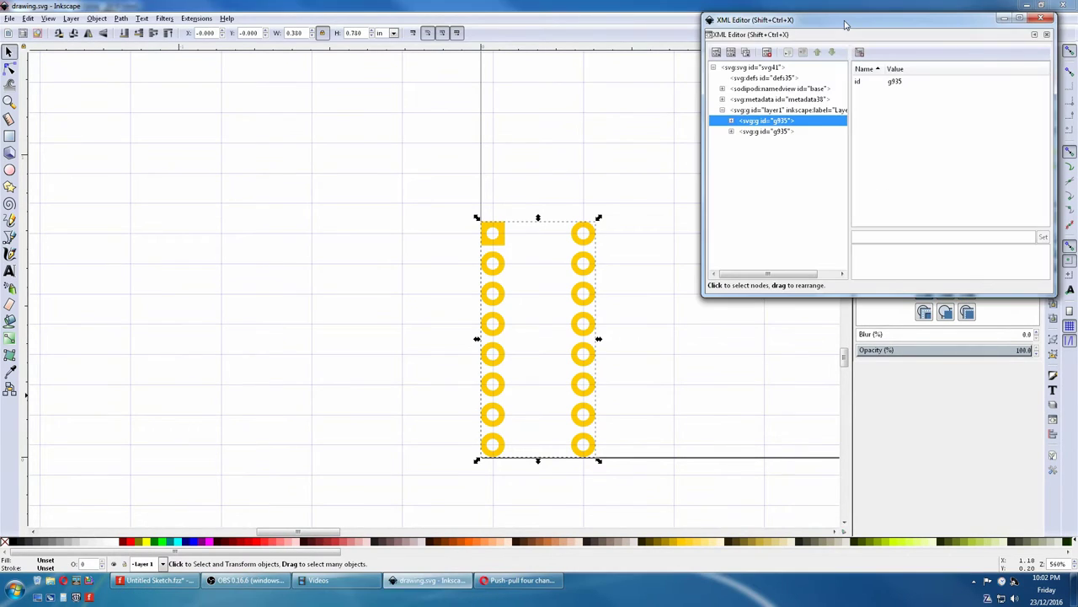
- Examine the contents of the second group under layer1 in the XML Editor
left_click(731, 132)
left_click(731, 133)
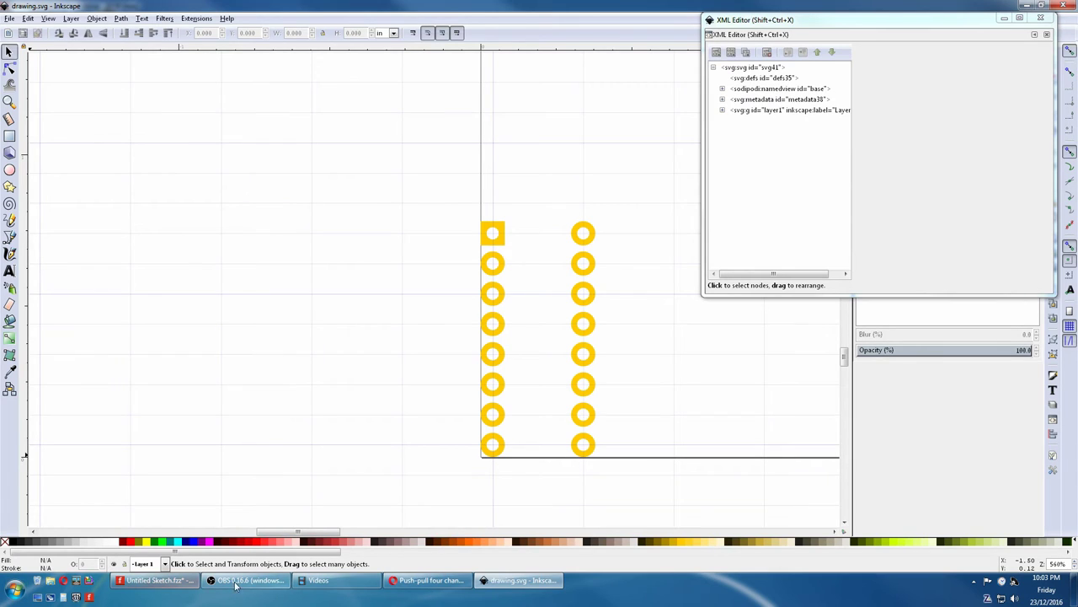
- Change the id of the pad group under layer1 to copper0 in the XML Editor
left_click(723, 113)
left_click(723, 113)
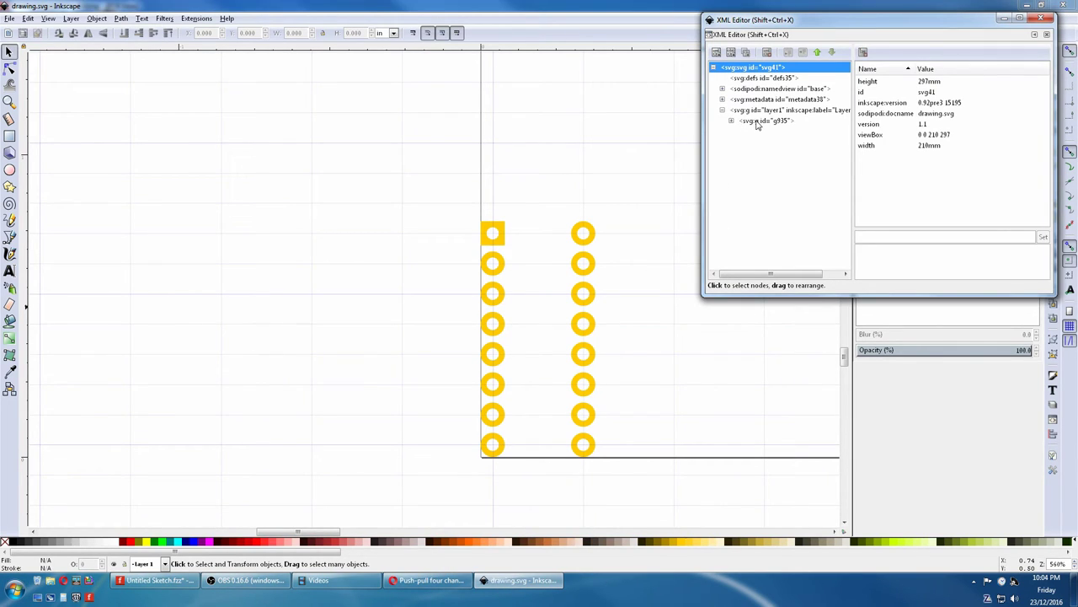
left_click(757, 123)
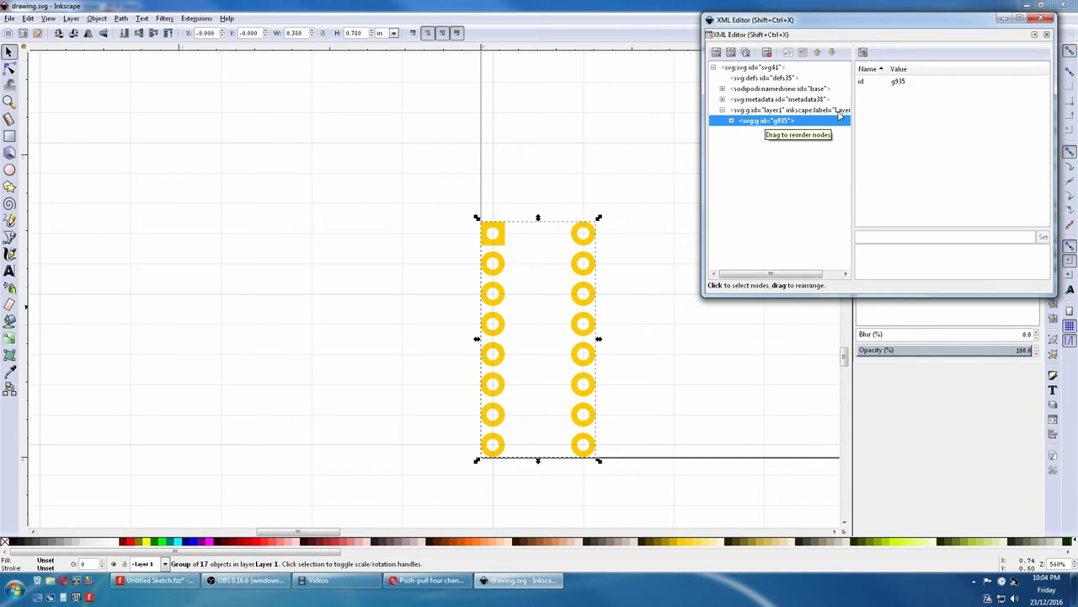
left_click(891, 81)
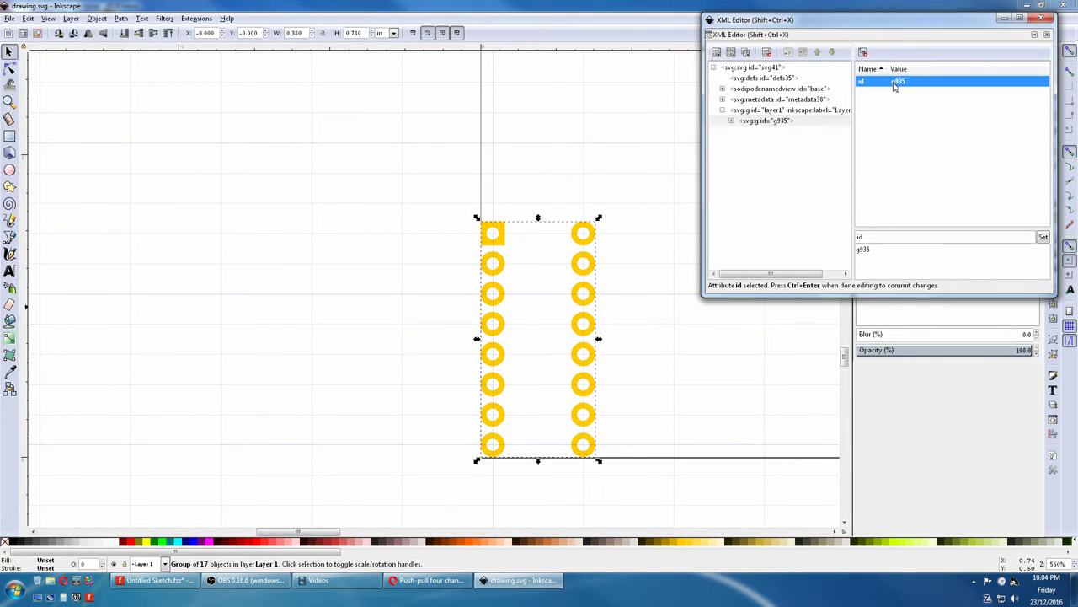
left_click(889, 246)
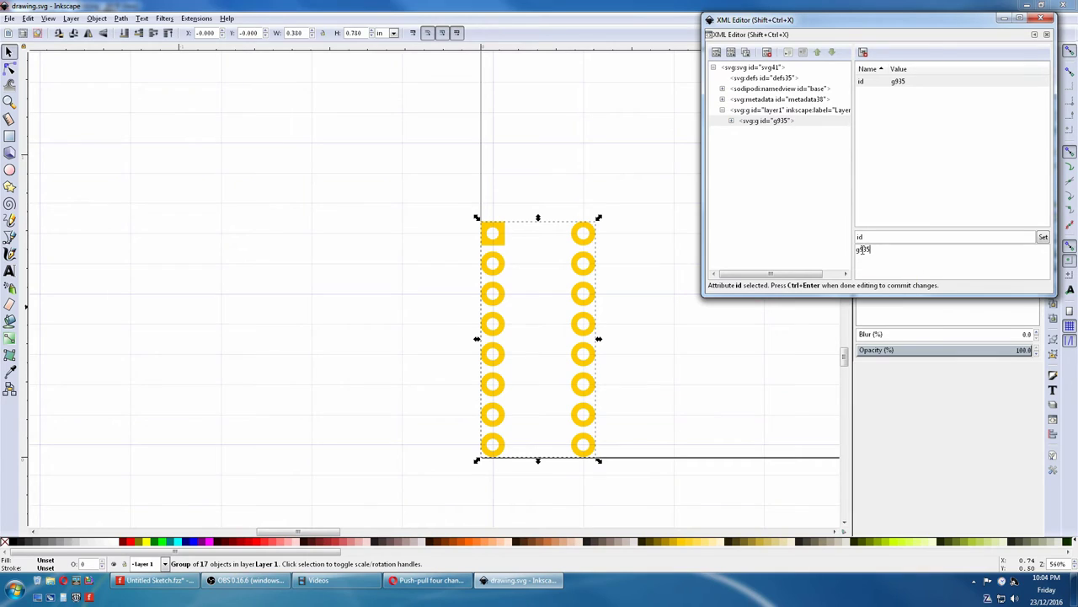
left_click_drag(871, 250, 852, 253)
type("copper0")
left_click(1043, 238)
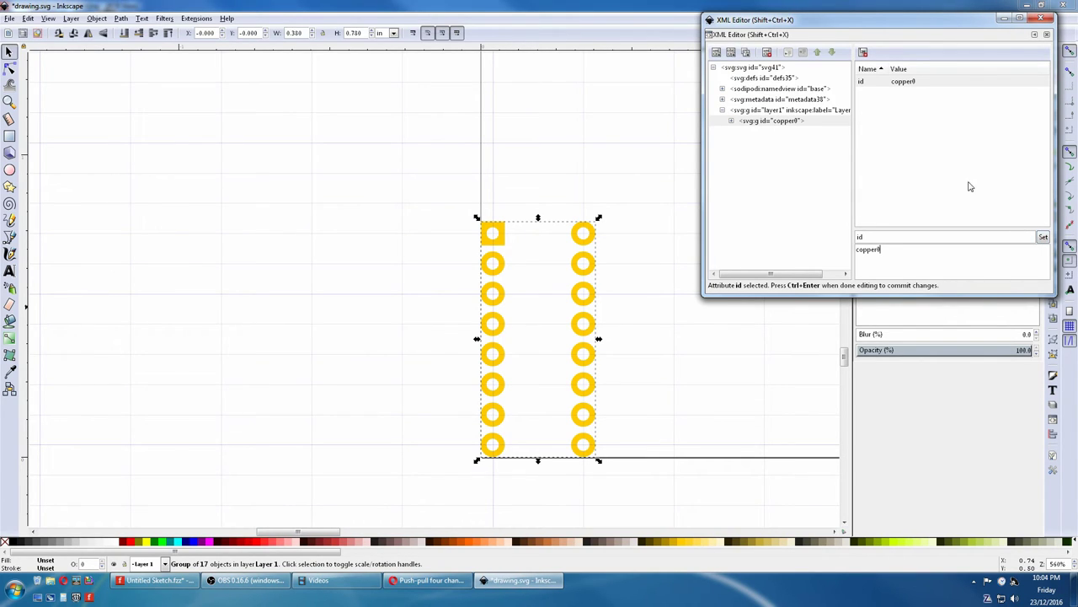
- Add a new svg:g element node under layer1 in the XML tree
left_click(777, 112)
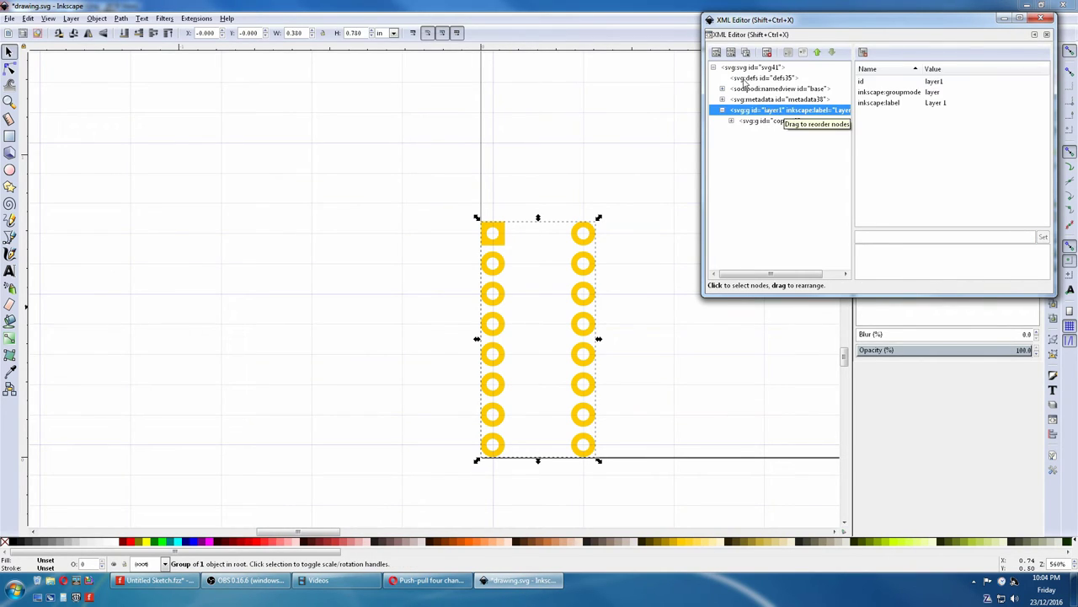
left_click(715, 53)
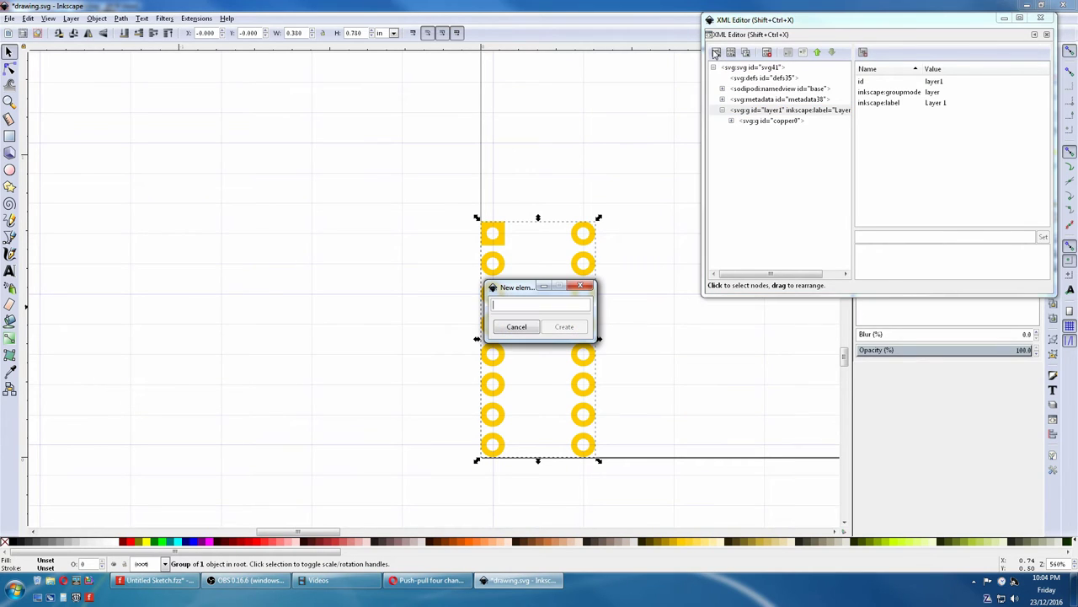
type("svg:g")
key("Return")
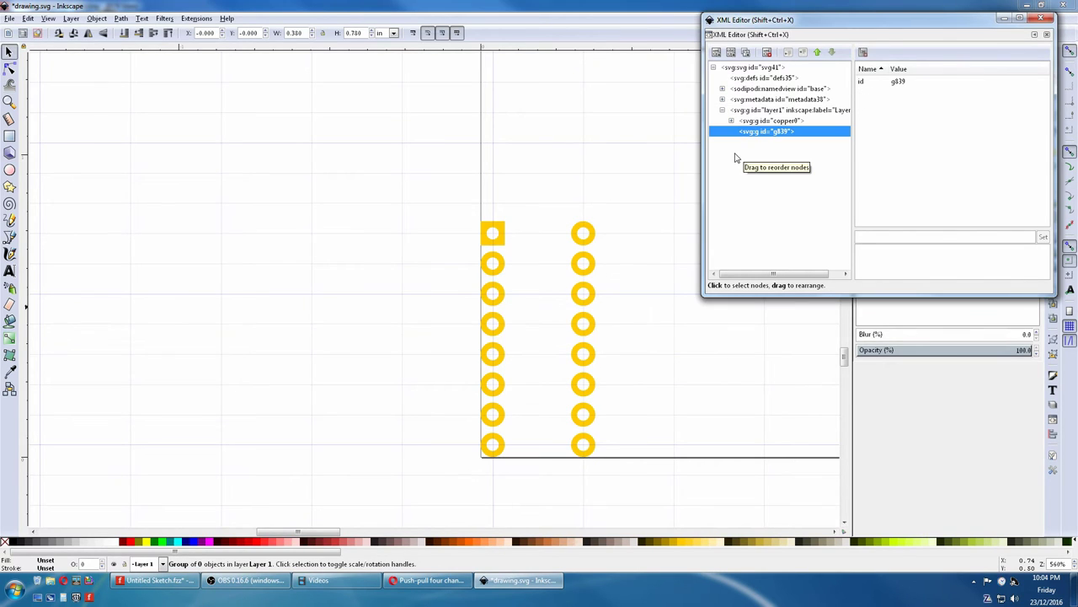
- Set the id of the new empty group to copper1
left_click(903, 81)
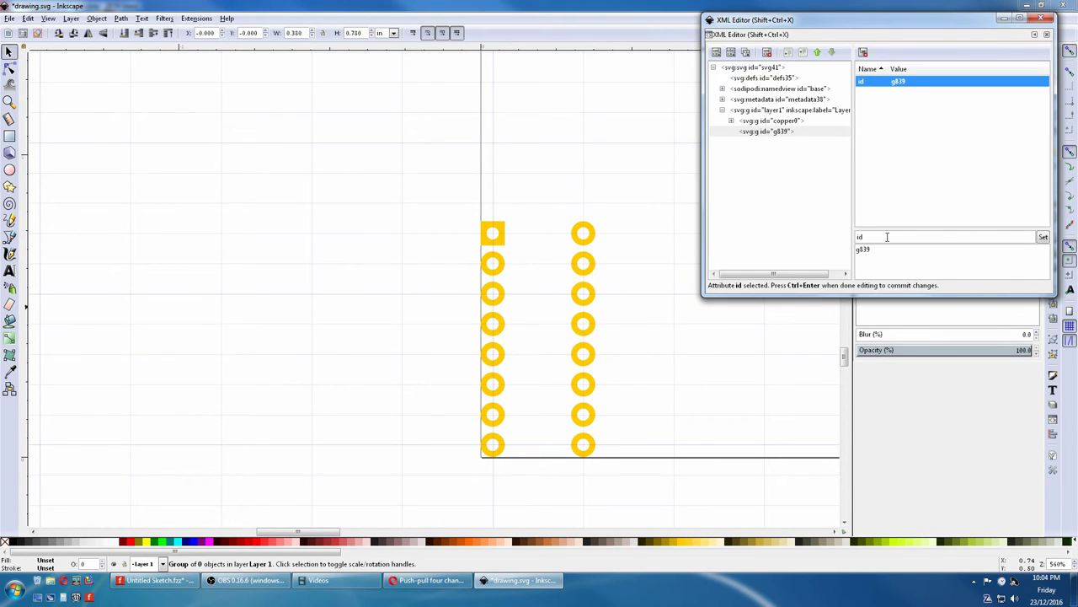
left_click_drag(881, 249, 841, 250)
type("c")
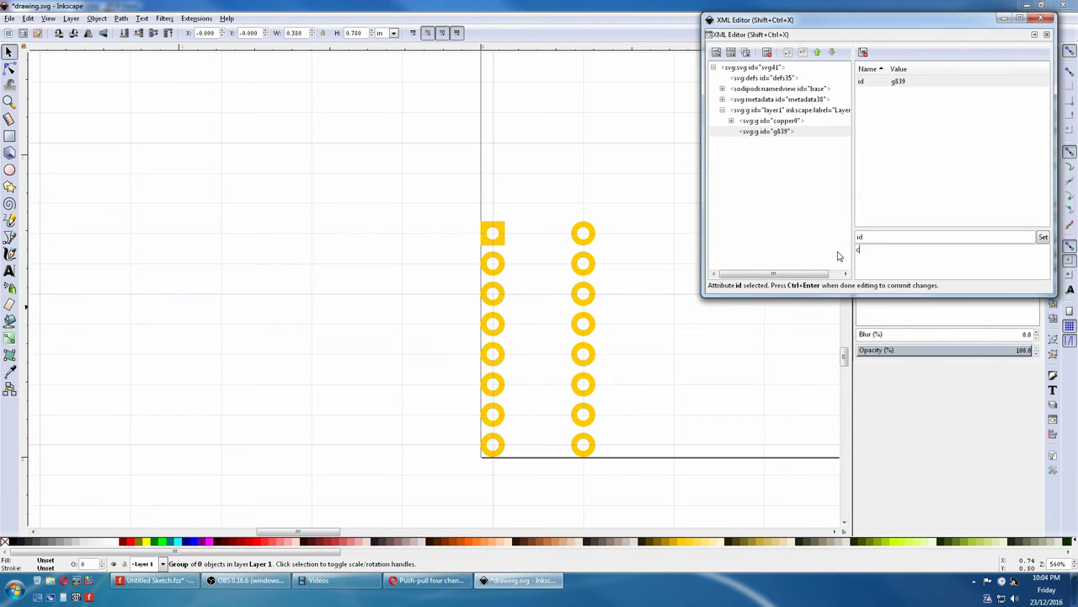
type("opper1")
left_click(1043, 237)
- Move the copper1 group above copper0 and nest copper0 inside copper1
left_click(783, 132)
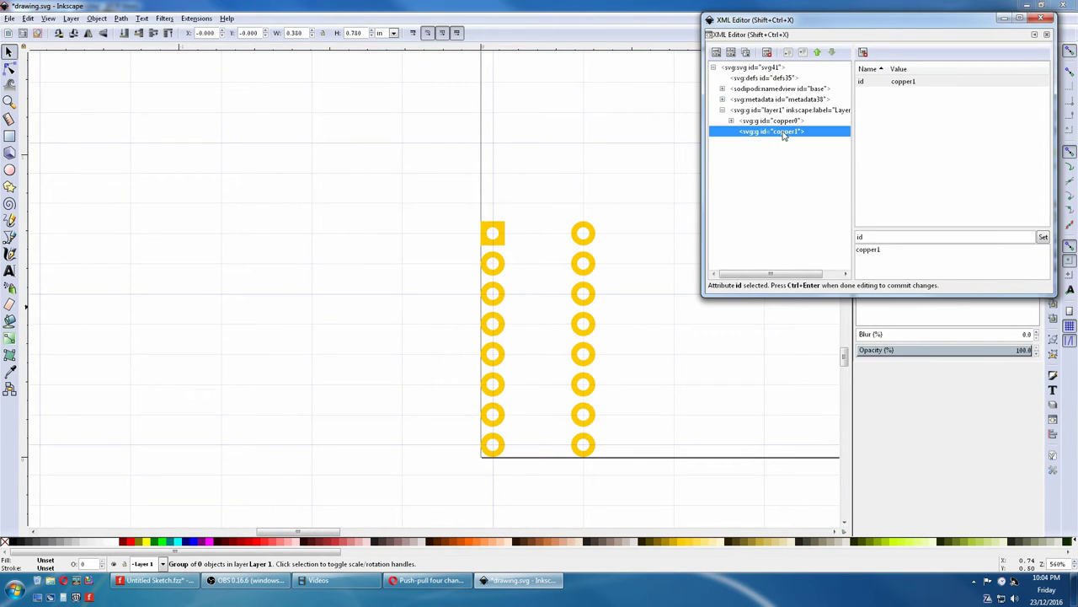
left_click(817, 56)
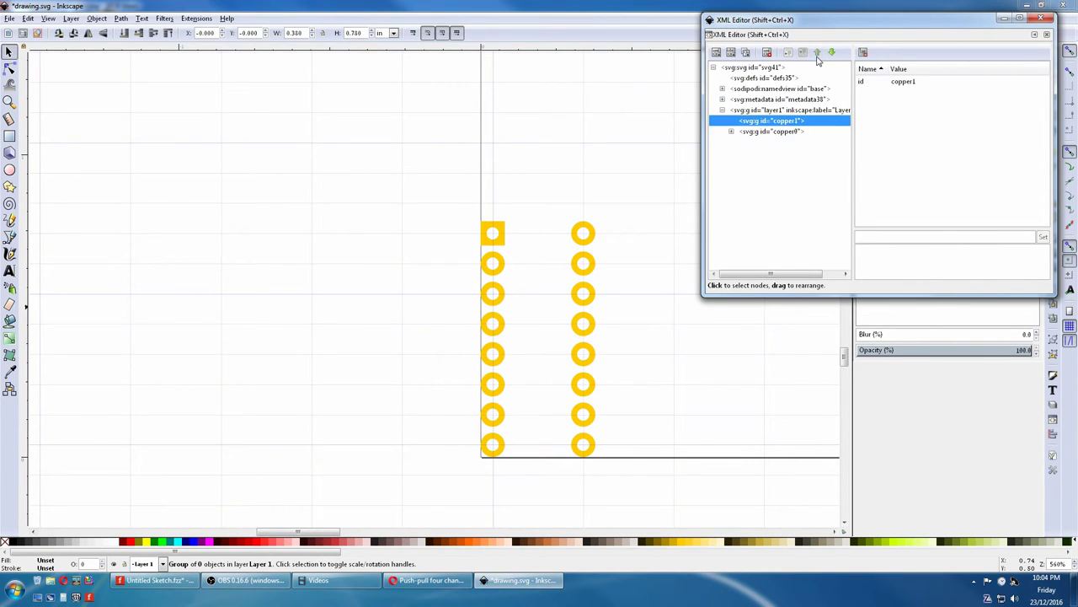
left_click(773, 133)
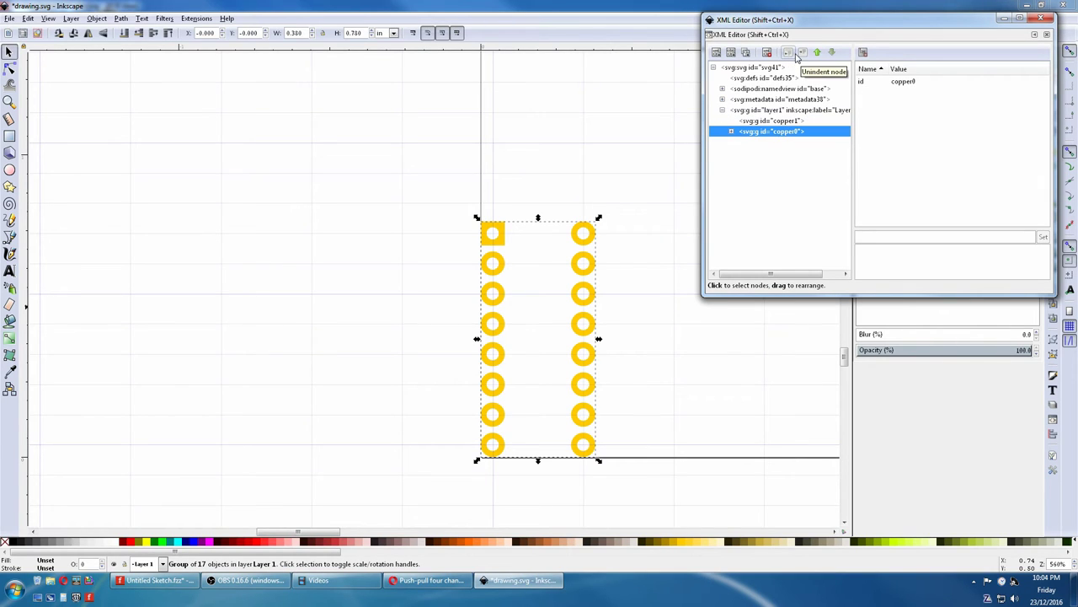
left_click(802, 52)
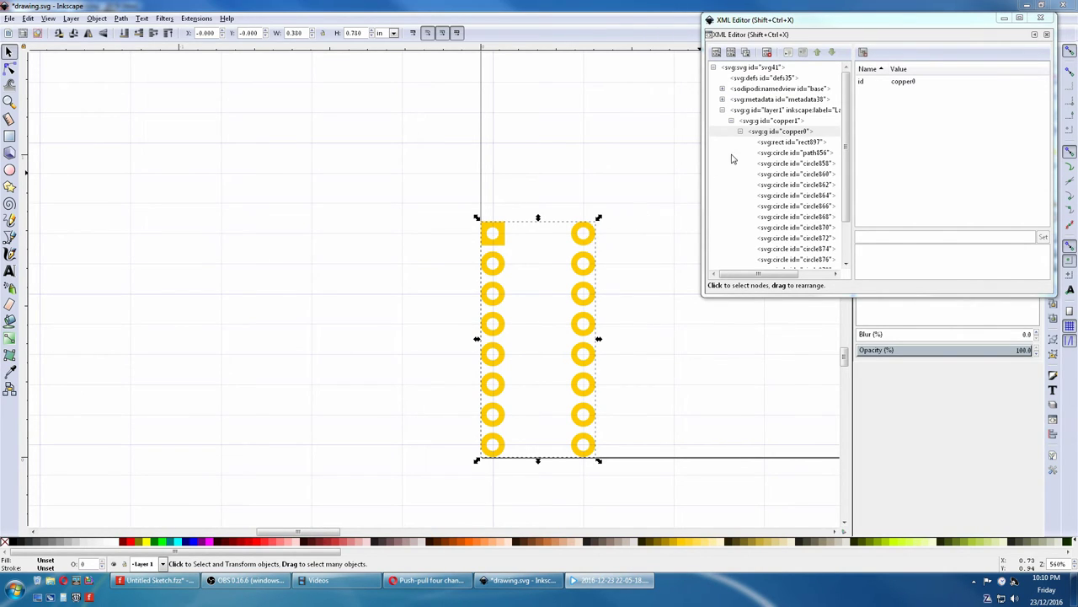
left_click(763, 133)
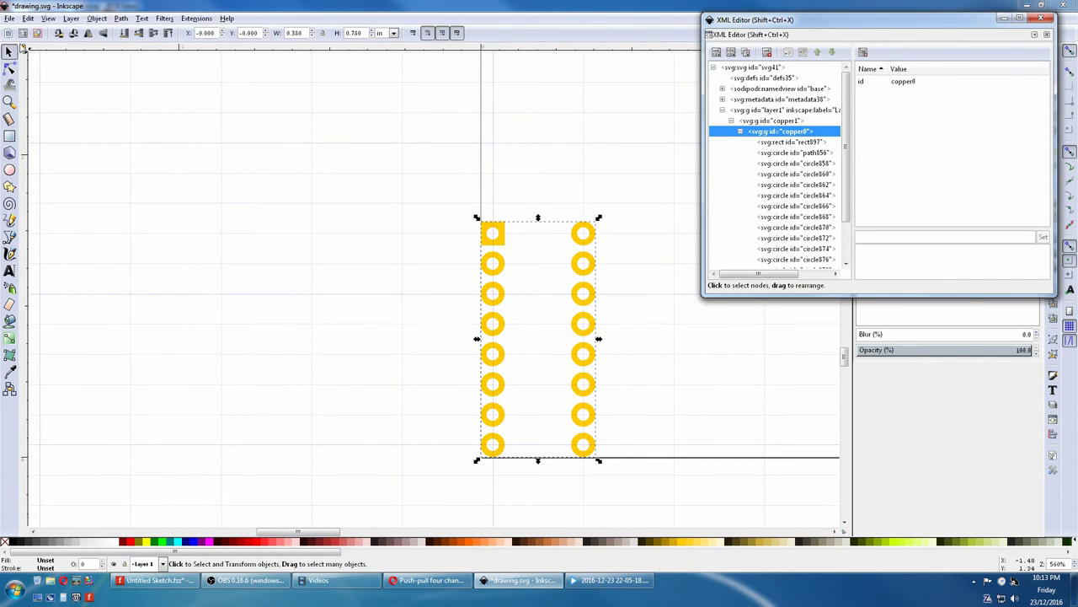
- Add a second rectangular grid in the document properties and set its grid units to inches
left_click(9, 19)
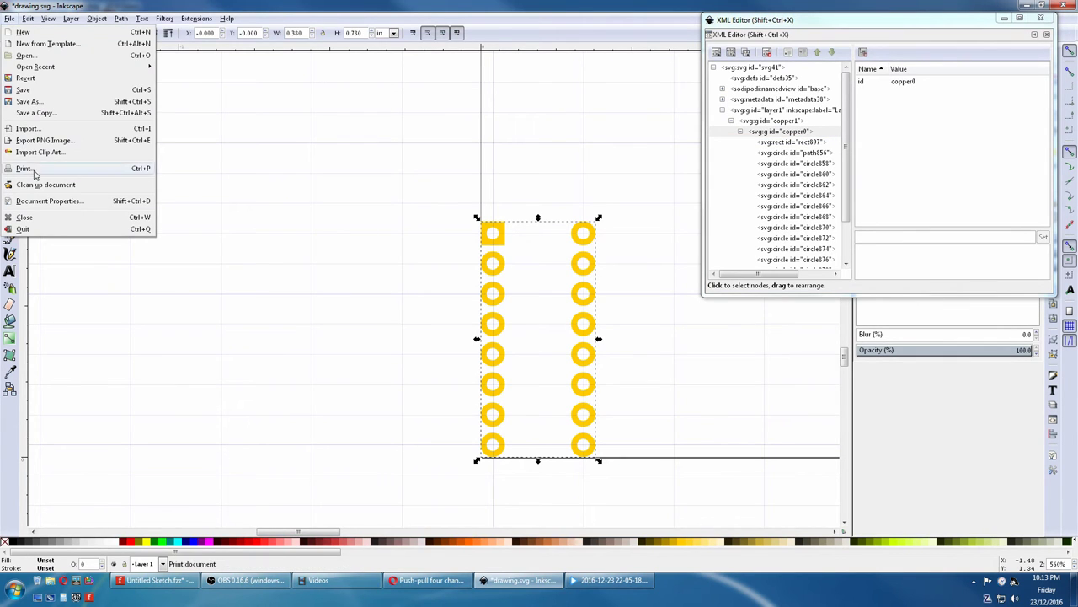
left_click(38, 201)
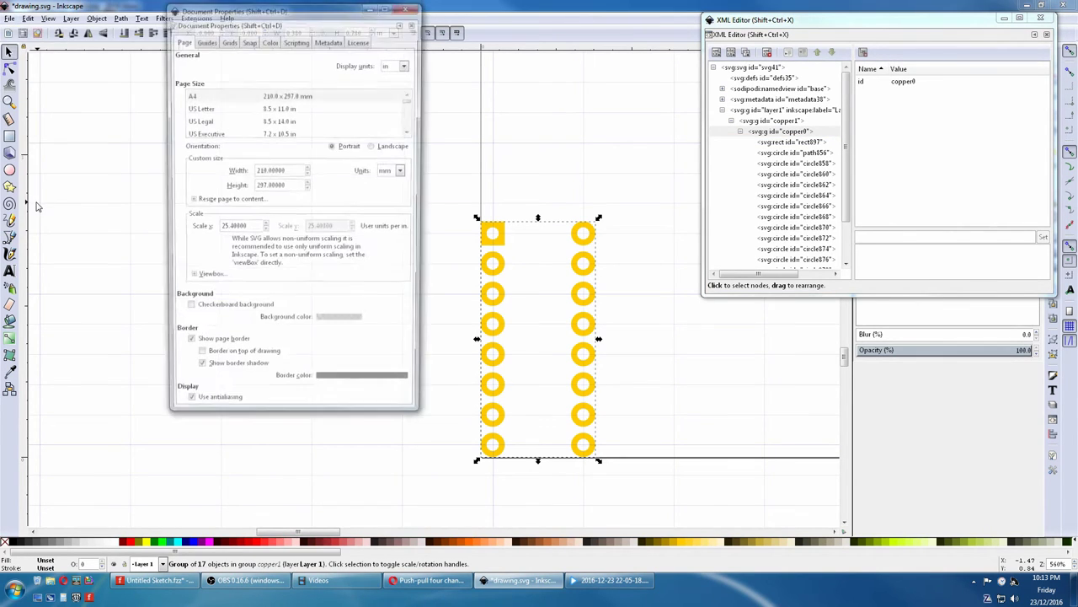
left_click(228, 40)
left_click(343, 67)
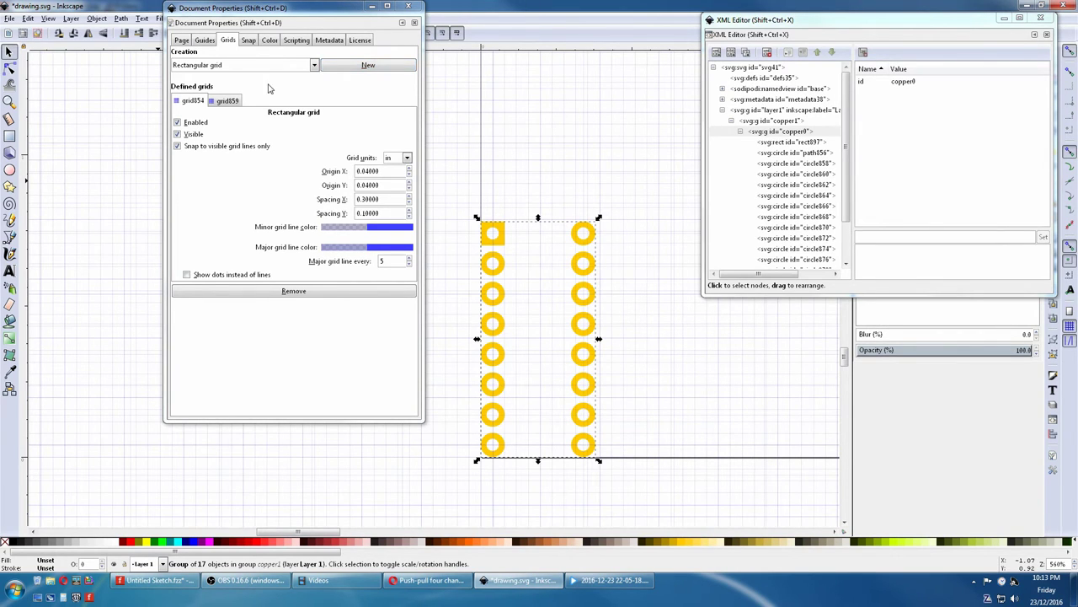
left_click(229, 101)
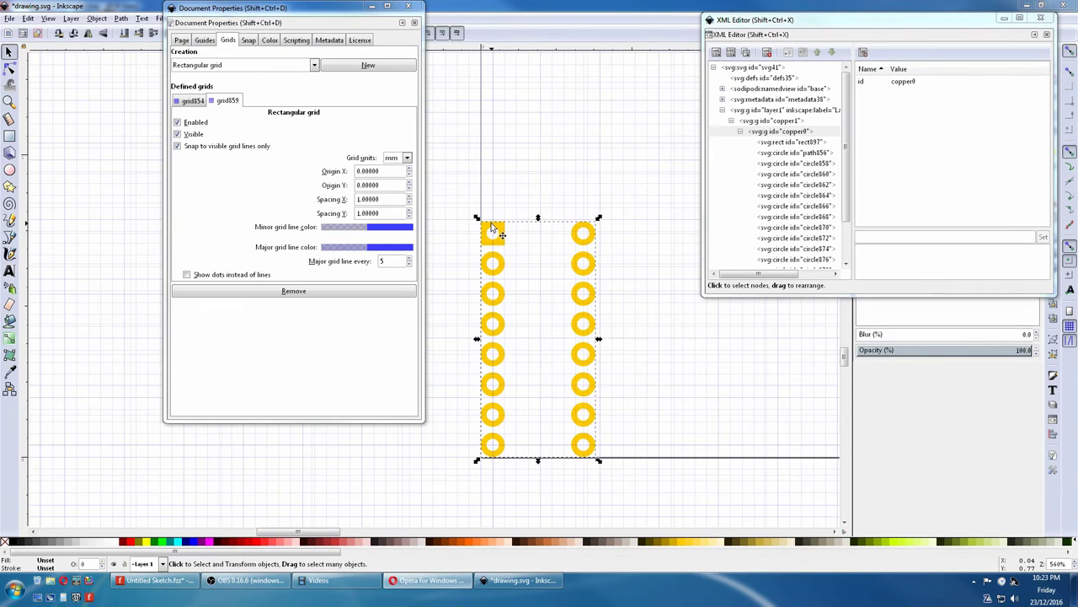
left_click(406, 157)
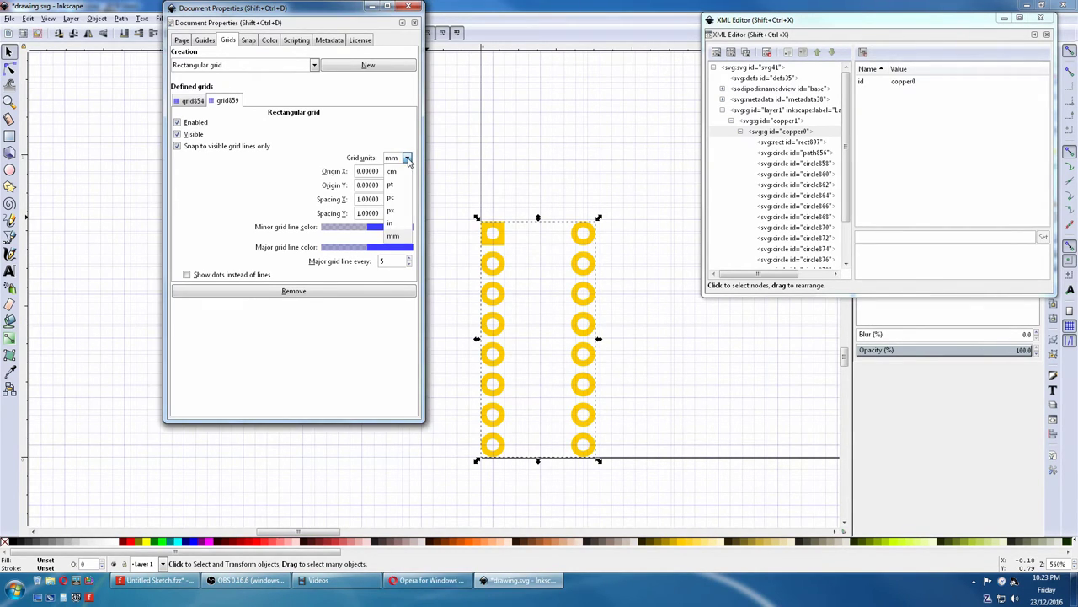
left_click(393, 224)
- Set the second grid's Spacing Y to 0.82 in and Spacing X to 0.42 in
left_click_drag(383, 213, 347, 215)
key("BackSpace")
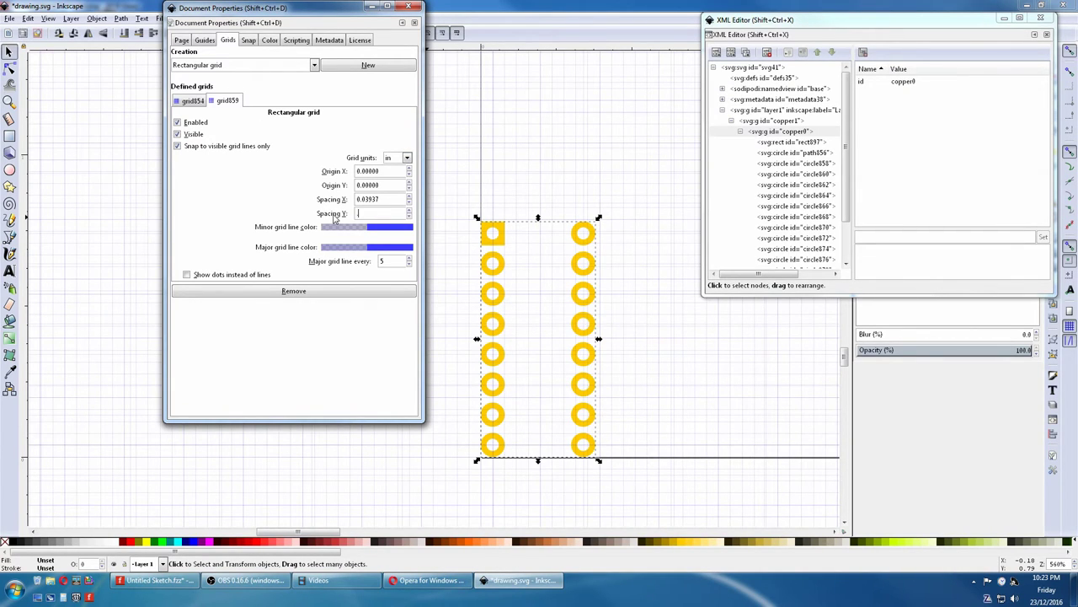
type("0.82")
key("Return")
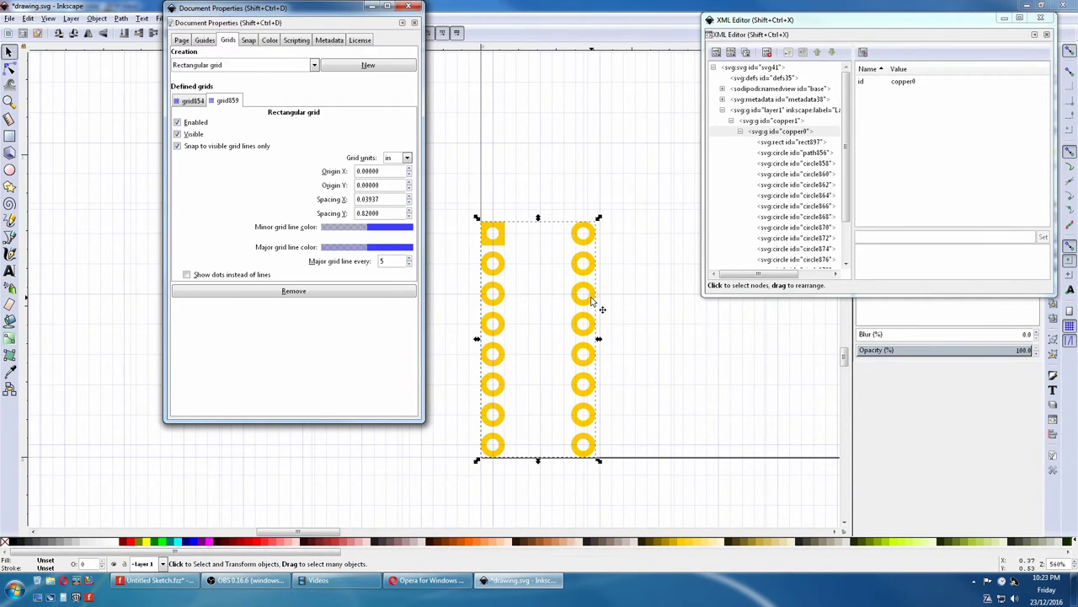
left_click_drag(384, 201, 333, 202)
type(".42")
key("Return")
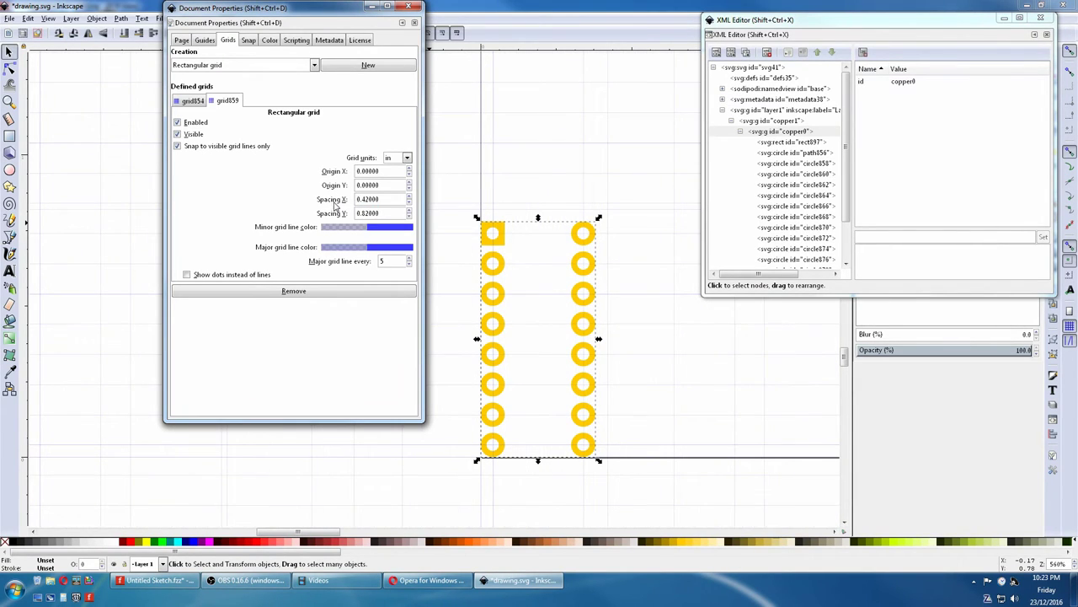
- Set the second grid's major grid line interval to 0 and its Origin Y to -0.02 in
left_click(408, 266)
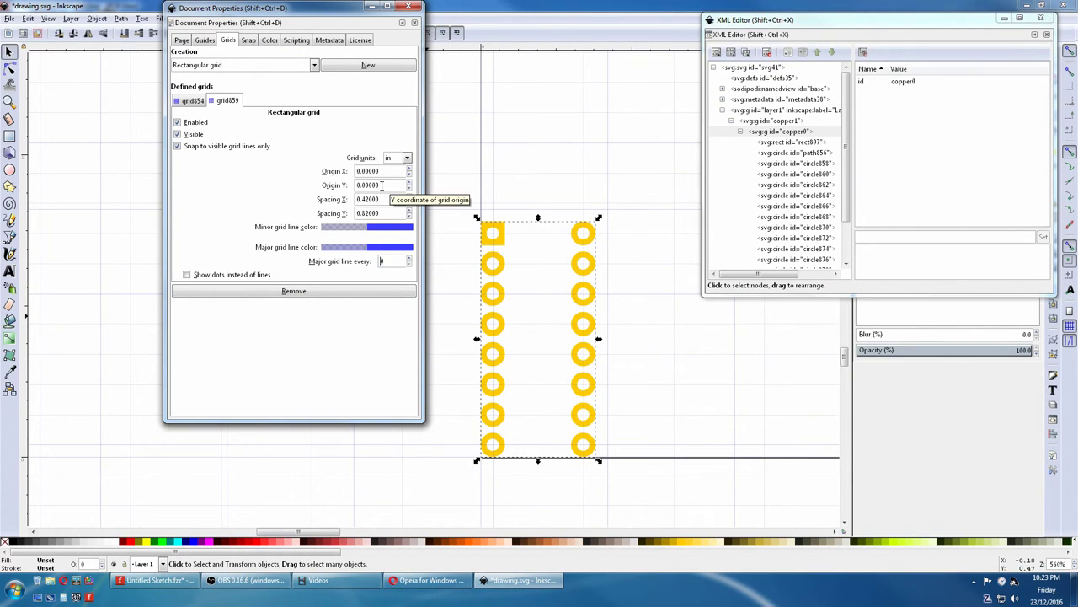
left_click_drag(381, 186, 324, 190)
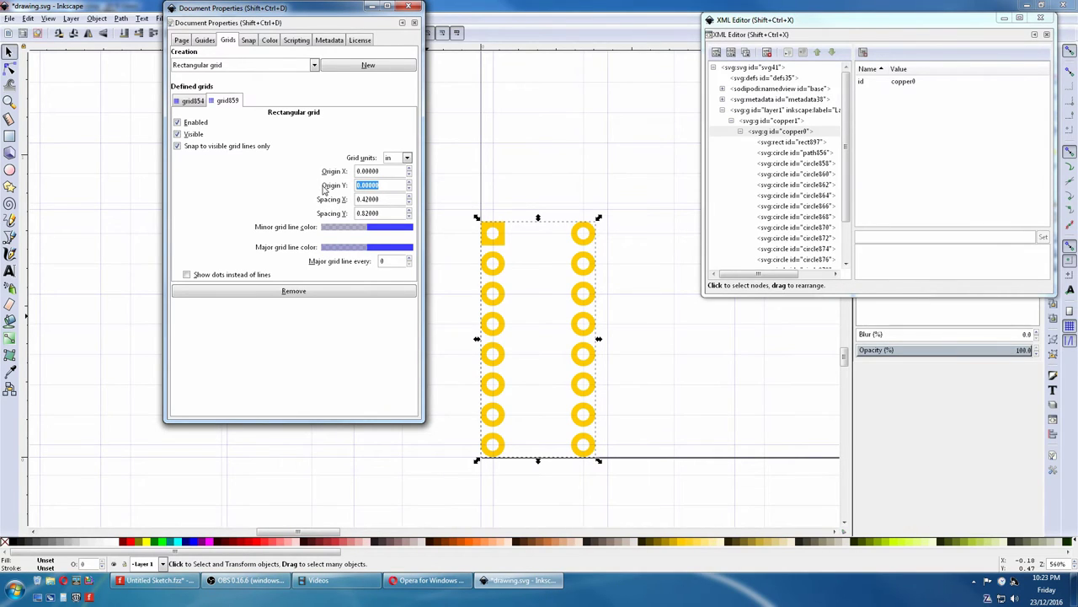
type("-.02")
key("Return")
- Try an Origin Y of 0.1 in for the second grid and restore it to -0.02 in
key("ctrl+a")
type(".1")
key("Return")
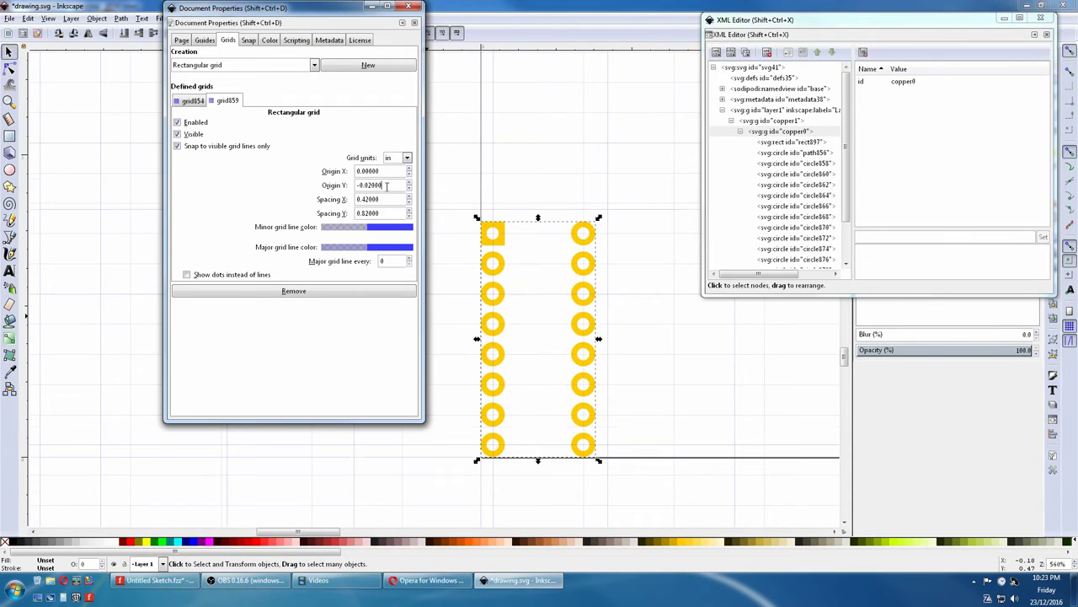
key("ctrl+a")
type(".1")
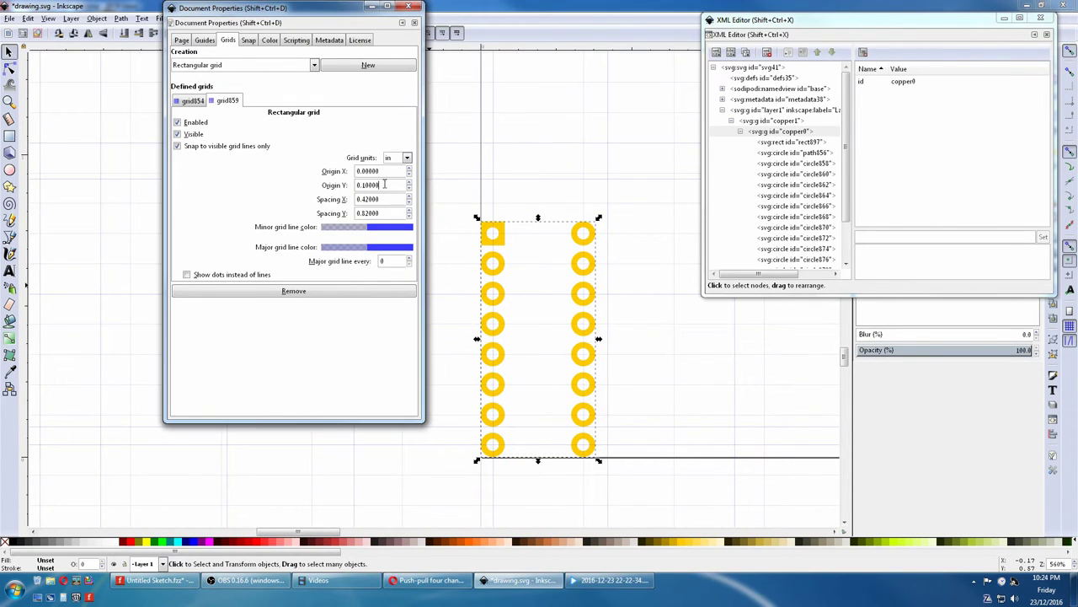
key("ctrl+a")
type("-0.02")
key("Return")
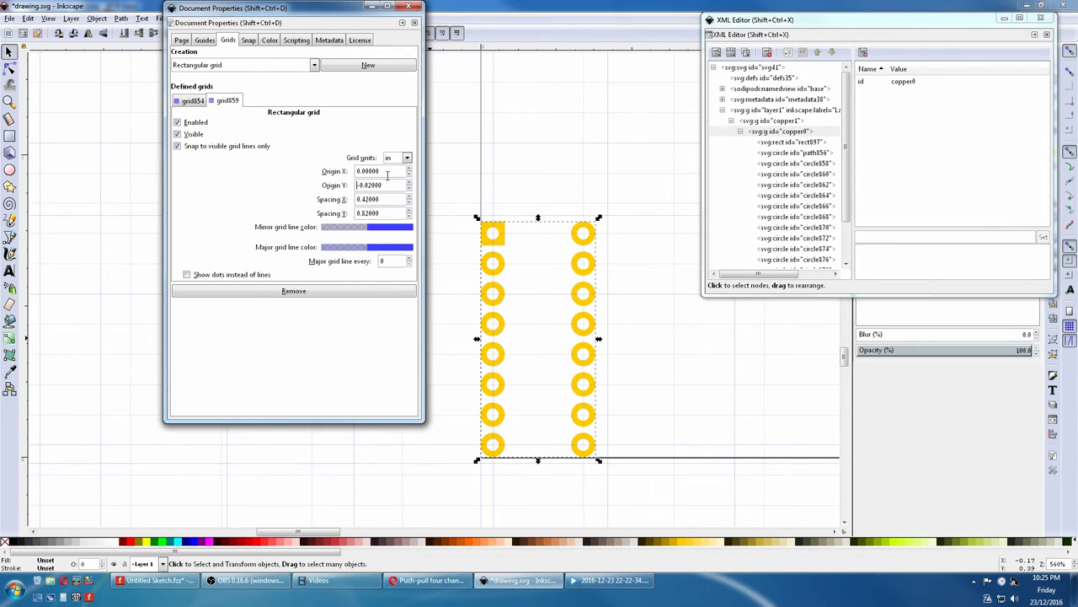
- Set the second grid's Origin X to -0.02 in and close the document properties
left_click_drag(388, 171, 321, 173)
type("-0.02")
key("Return")
double_click(373, 169)
key("BackSpace")
key("Return")
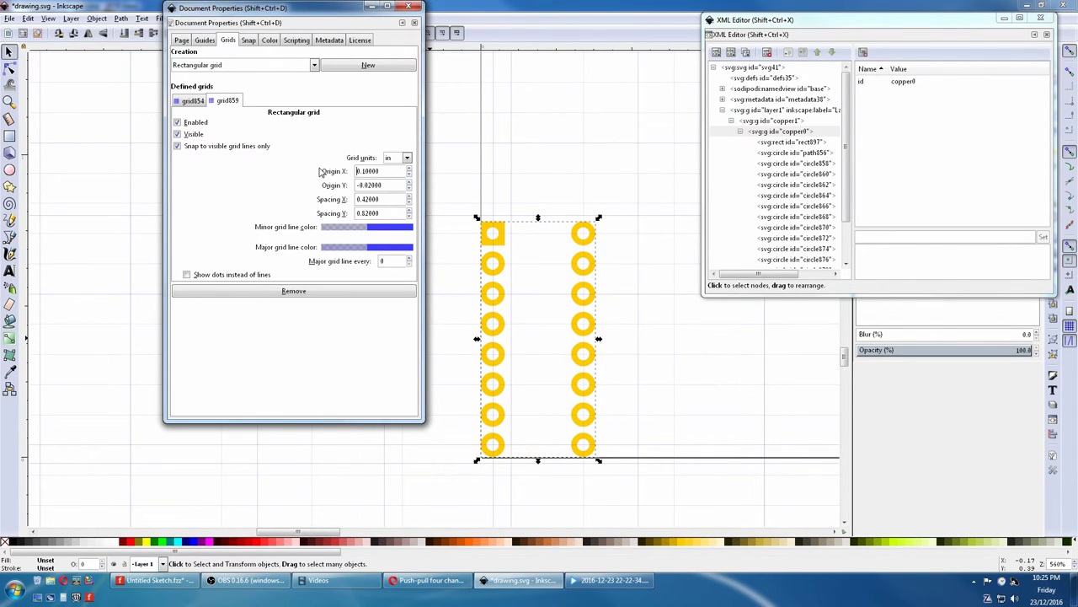
double_click(384, 171)
key("BackSpace")
key("Return")
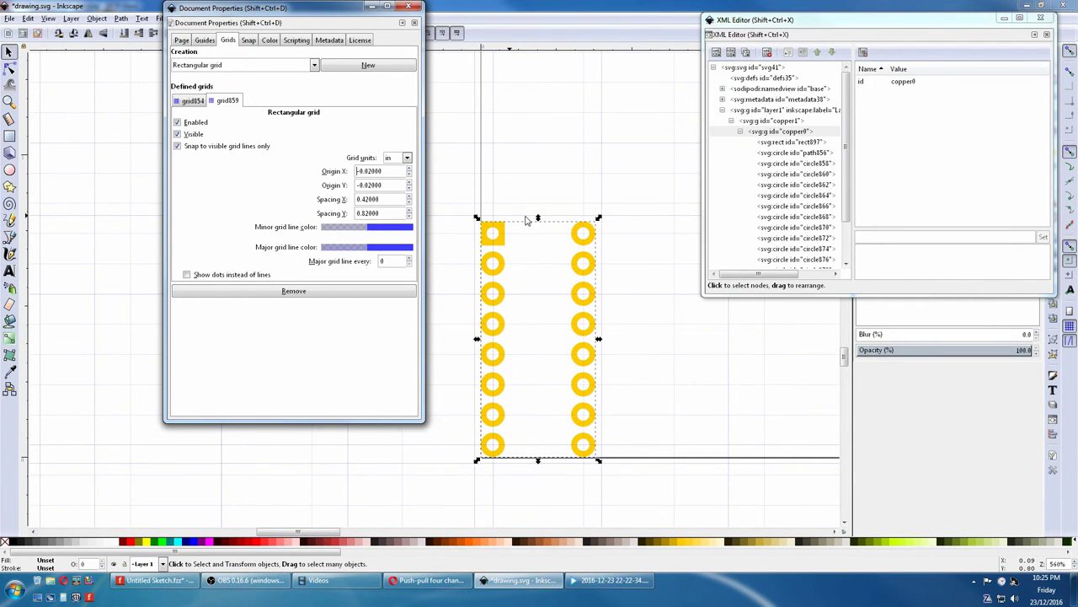
left_click(407, 8)
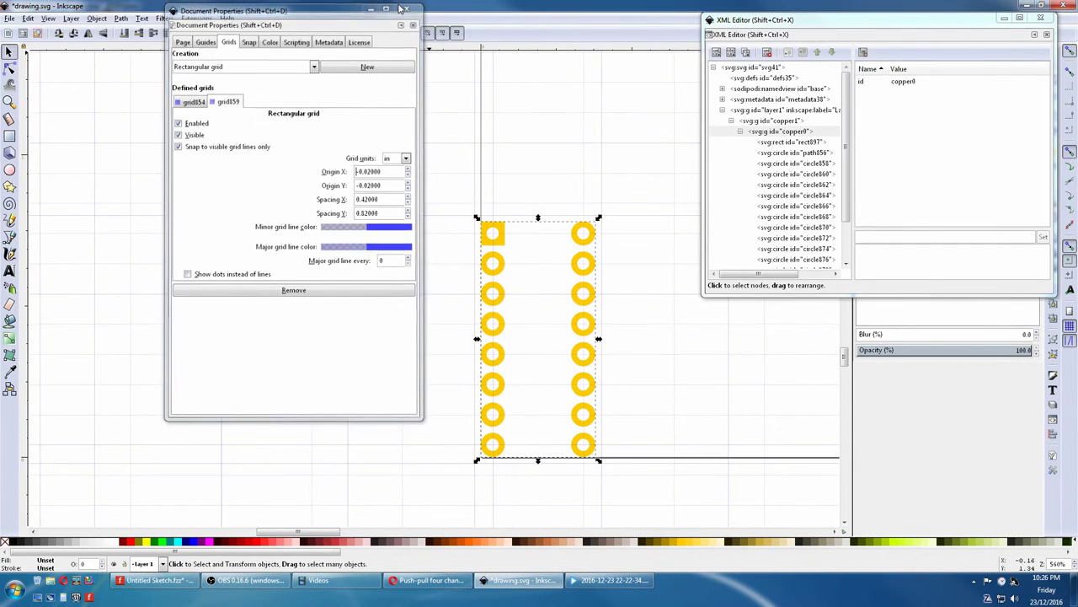
- Draw the left, bottom and right sides of the outline around the pads with the Pencil tool, snapping each corner to the second grid's intersections
left_click(10, 221)
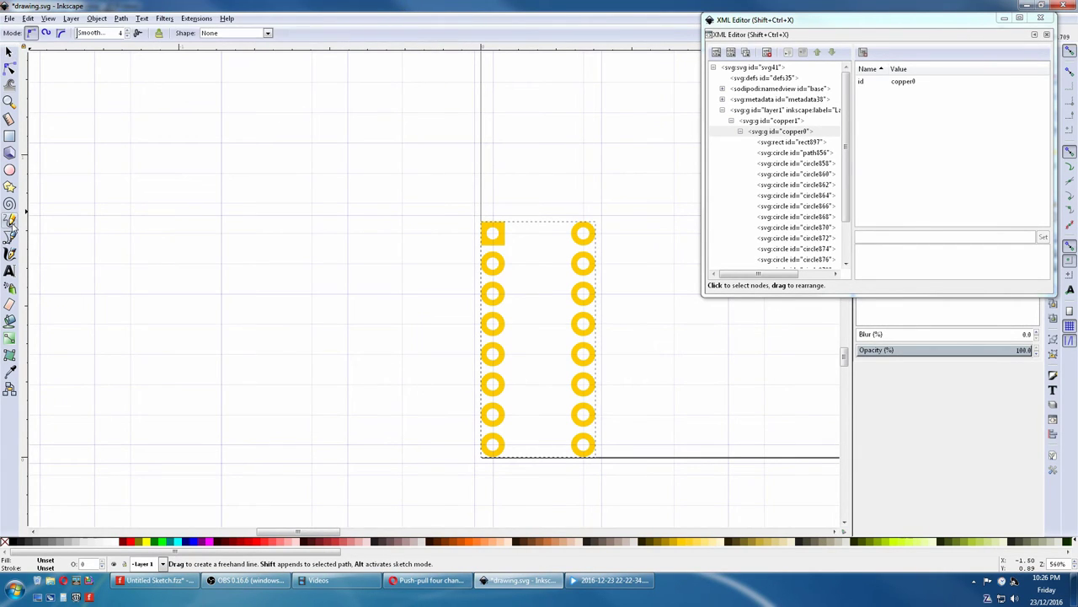
left_click(476, 218)
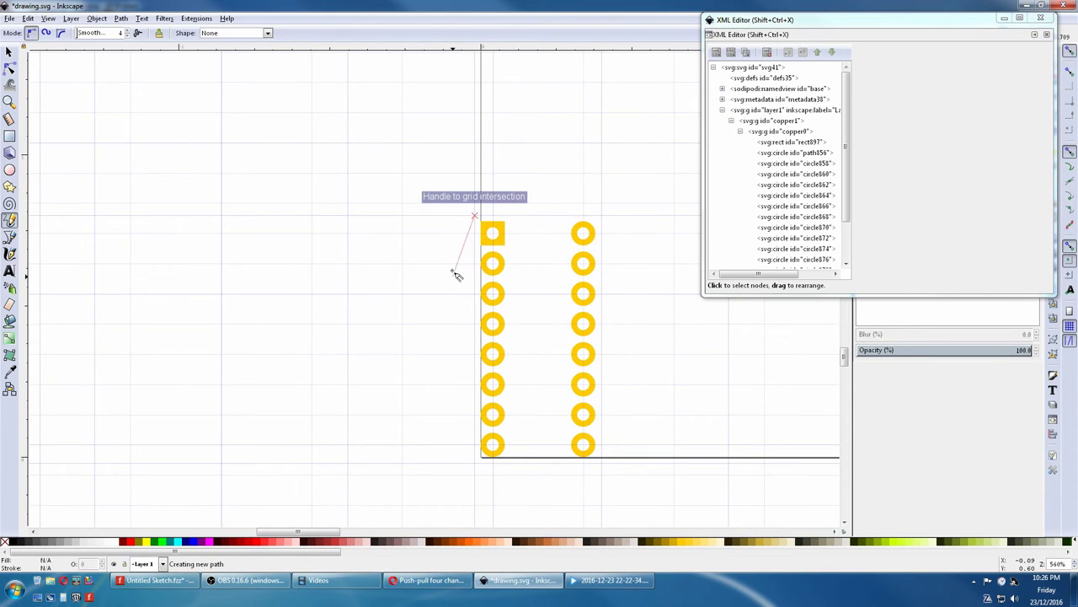
left_click(475, 463)
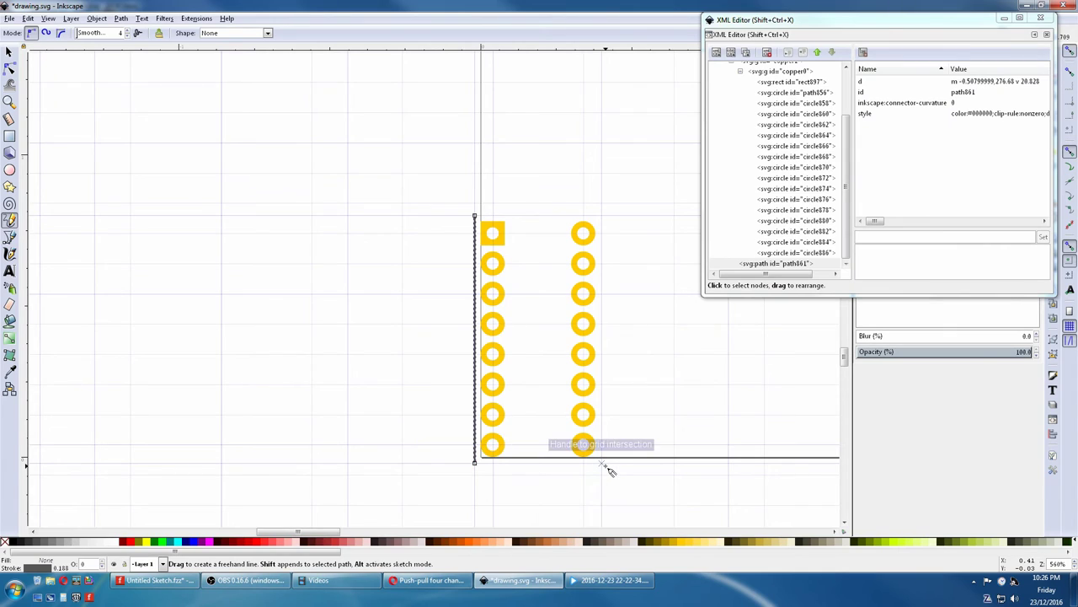
left_click(475, 463)
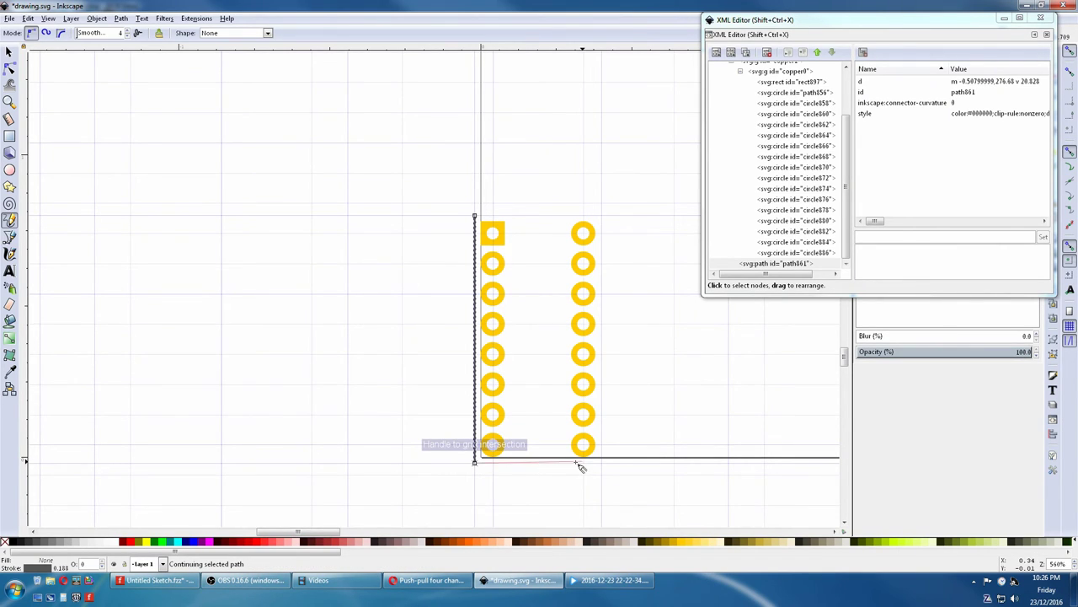
left_click(602, 464)
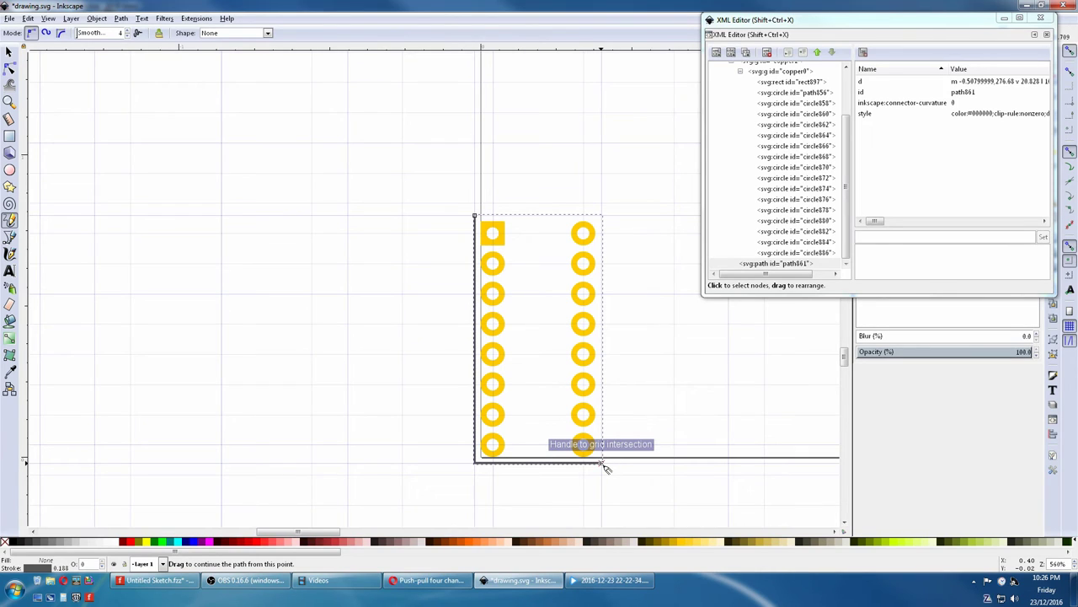
left_click(603, 463)
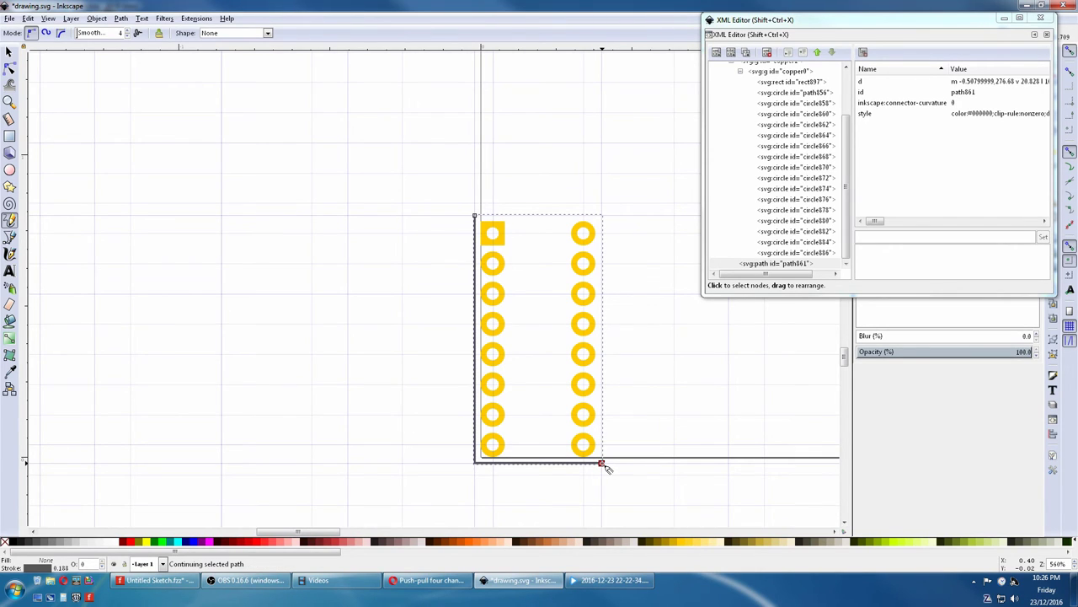
left_click(603, 215)
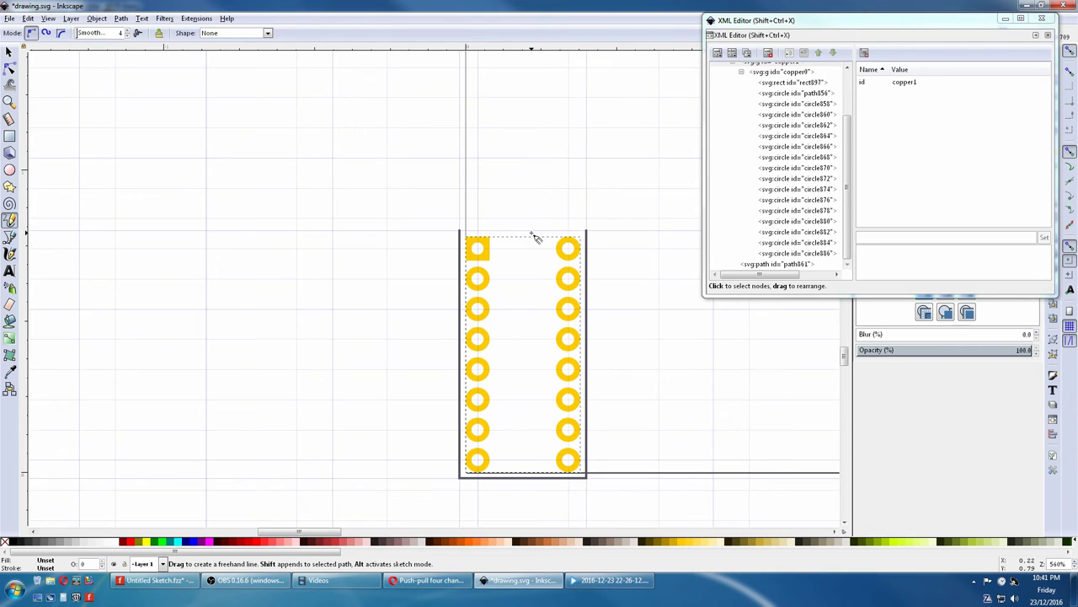
- Draw a short horizontal line at the outline's open upper-right corner and set its width to 0.168 in
key("Escape")
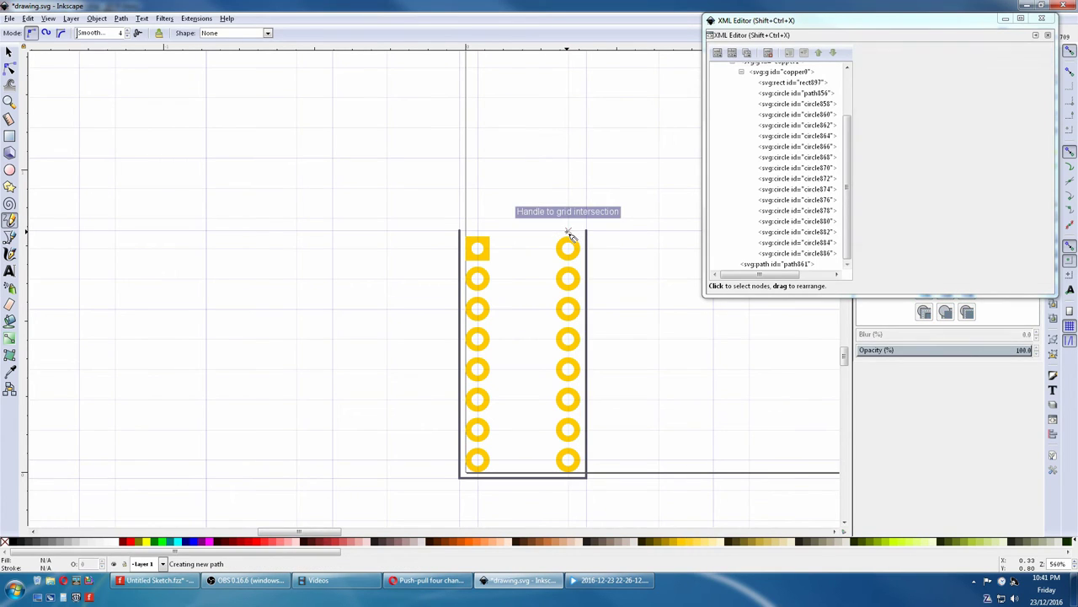
left_click(587, 234)
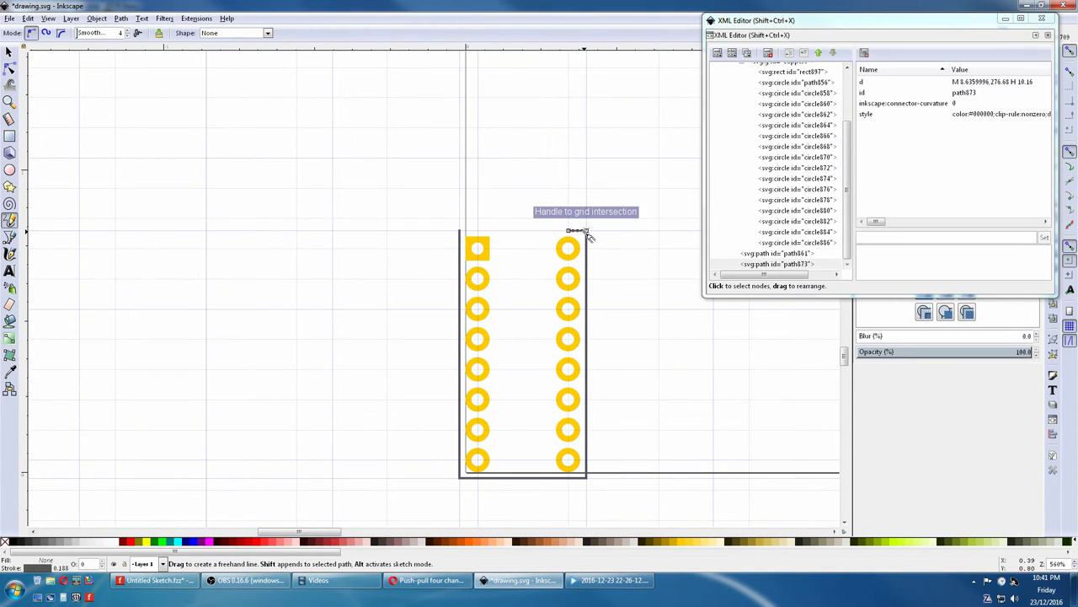
left_click(9, 52)
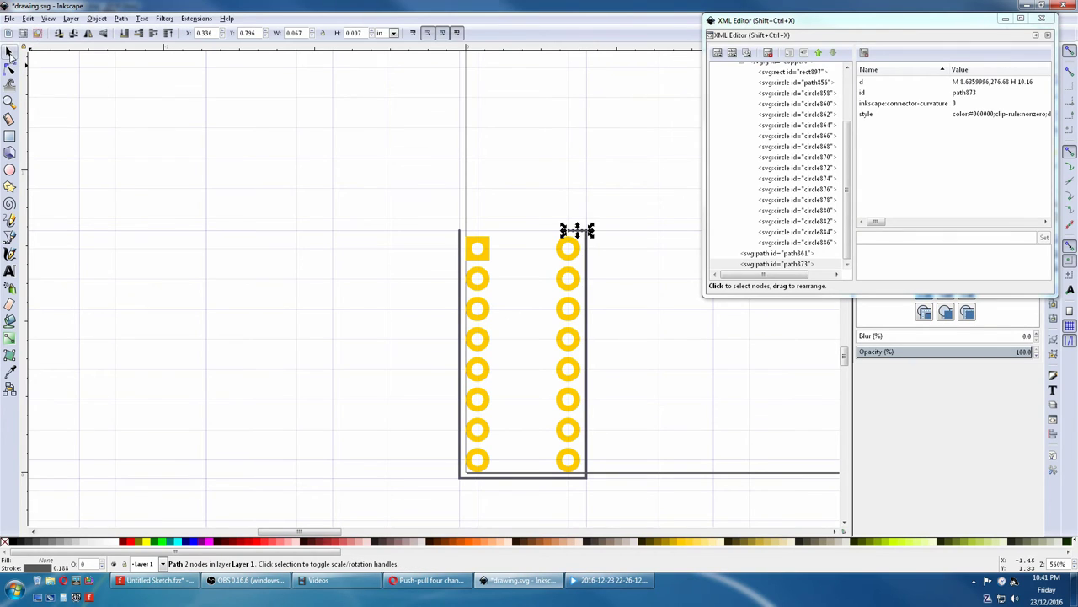
triple_click(295, 33)
key("BackSpace")
type(".16")
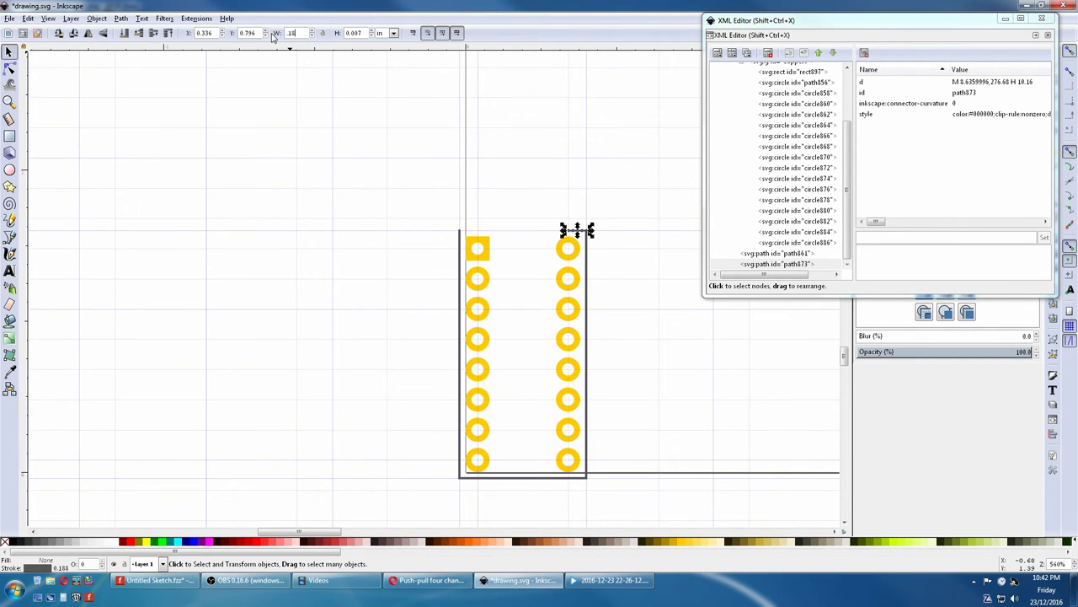
type("8")
key("Return")
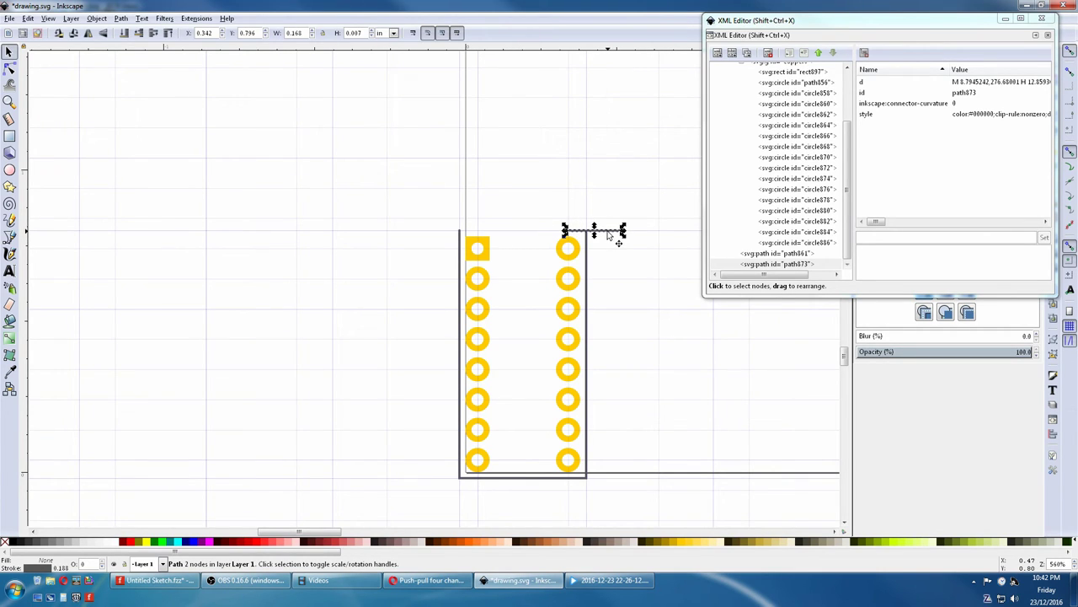
- Move the short horizontal line along the outline's upper edge so its right end meets the upper-right corner
left_click_drag(608, 235, 569, 234)
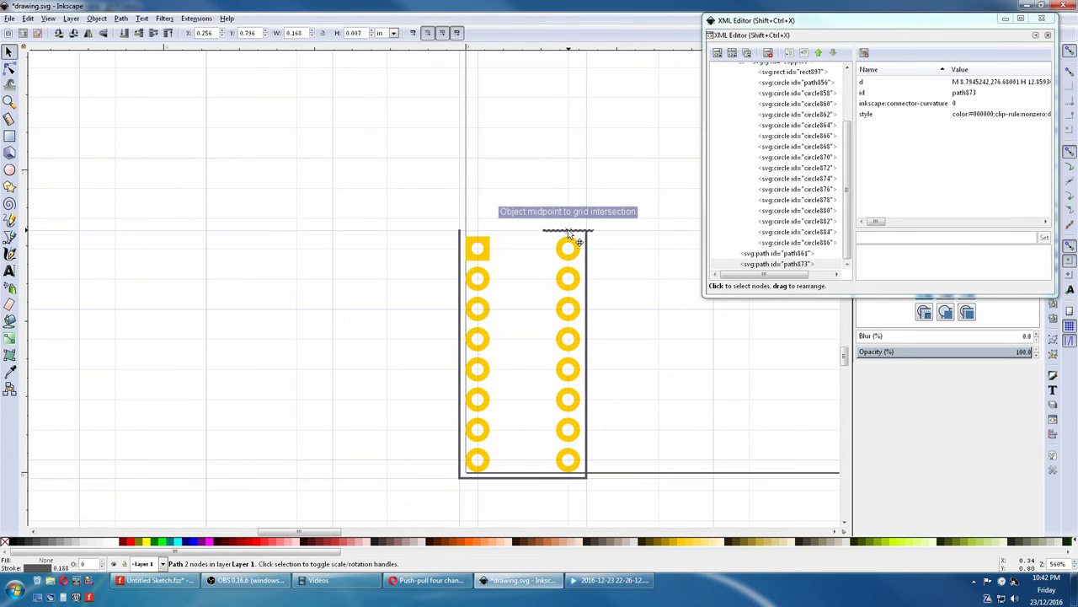
left_click_drag(568, 234, 569, 234)
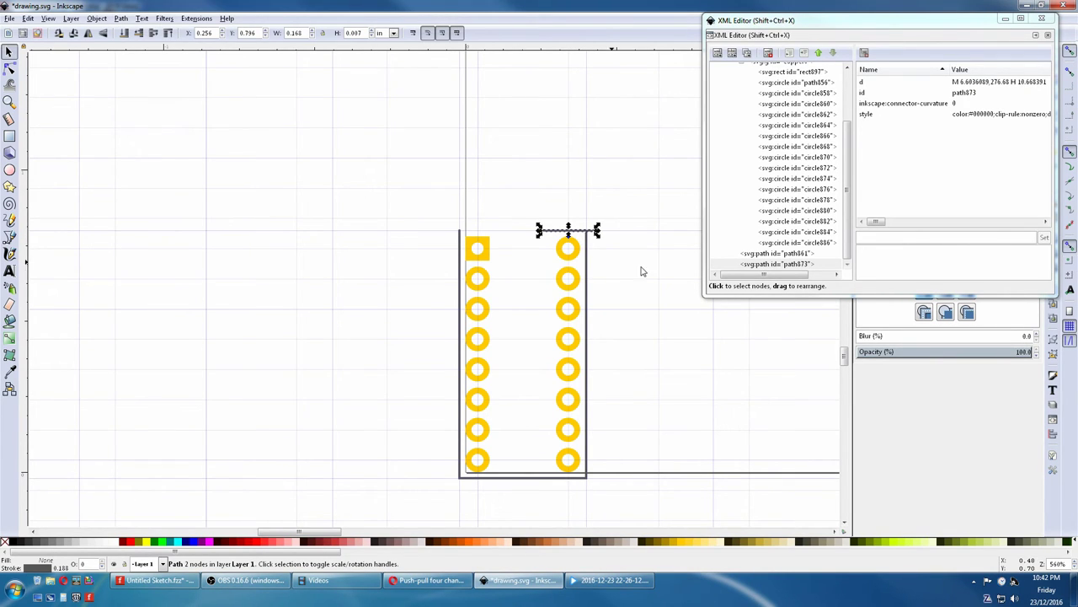
left_click_drag(568, 232, 549, 236)
- Duplicate the short upper line and place the copy at the outline's upper-left corner, leaving a gap in the middle
right_click(549, 235)
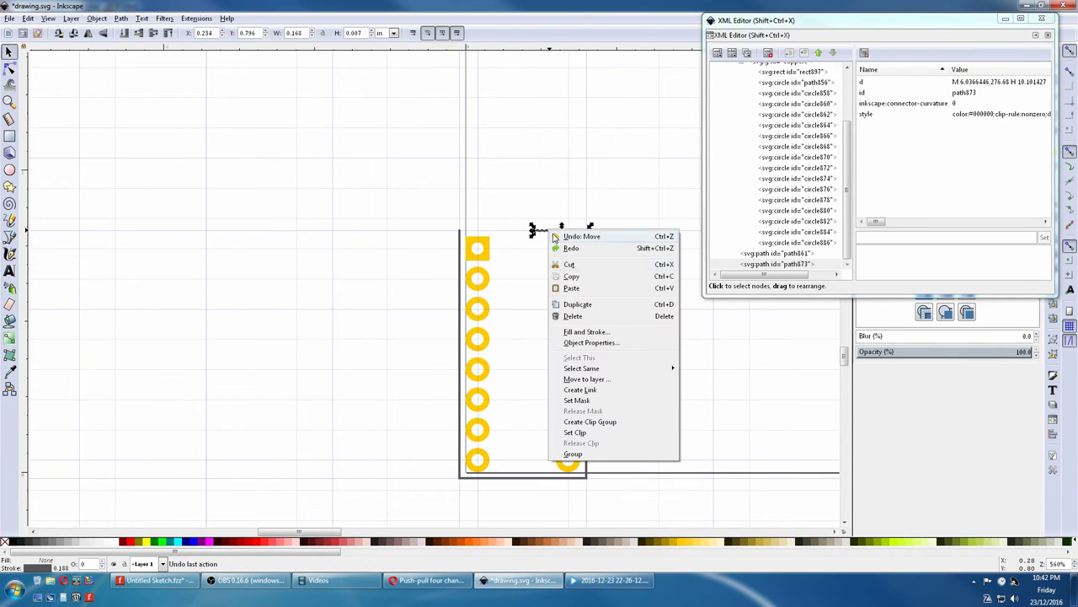
left_click(568, 309)
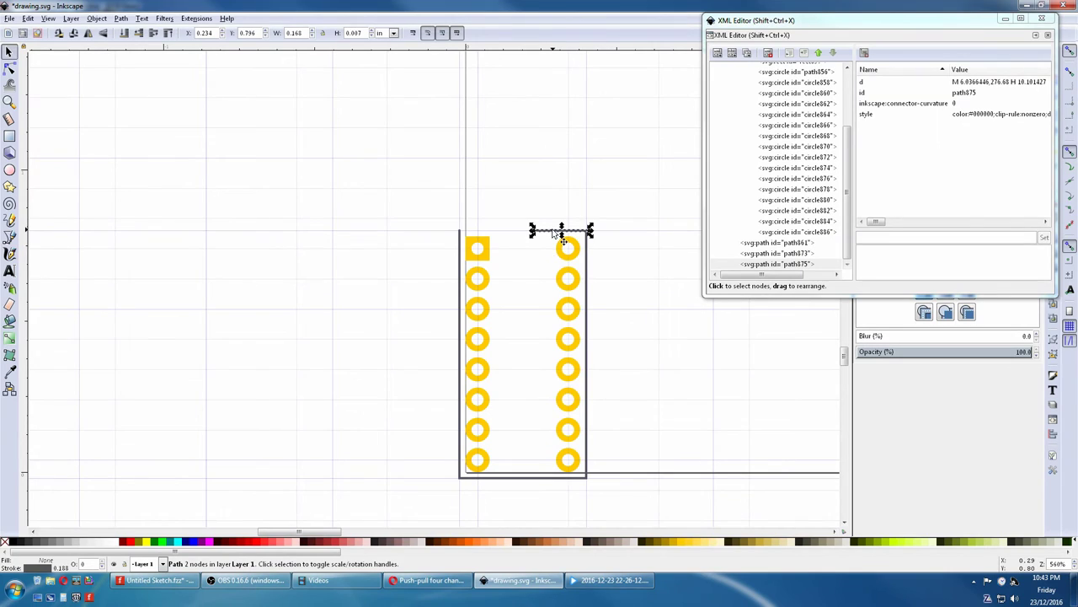
left_click_drag(552, 231, 472, 233)
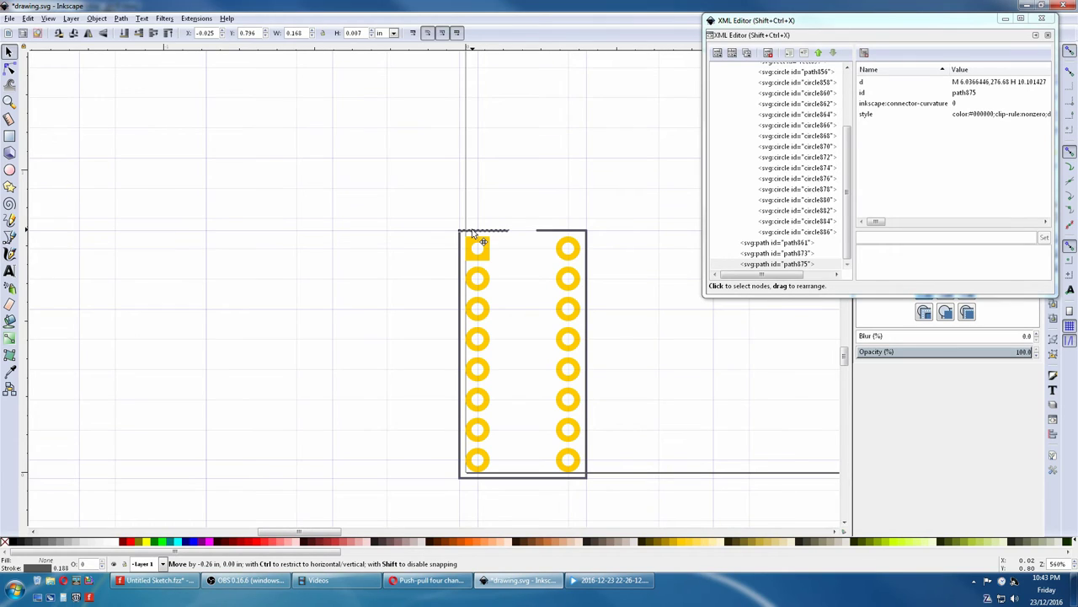
left_click_drag(473, 234, 474, 233)
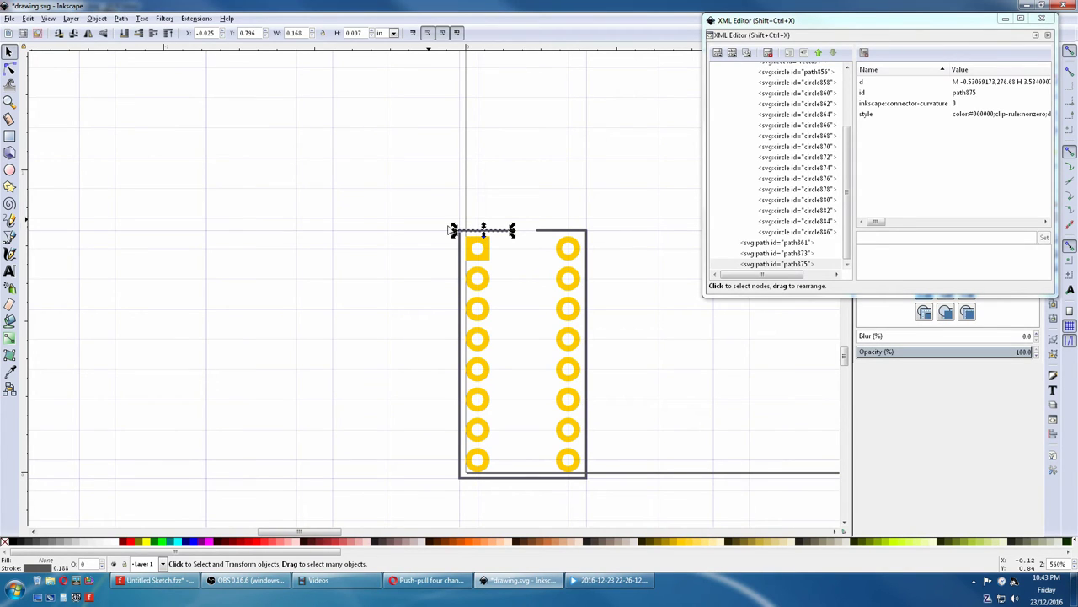
- Select all three outline paths and set their stroke colour to black
left_click(10, 68)
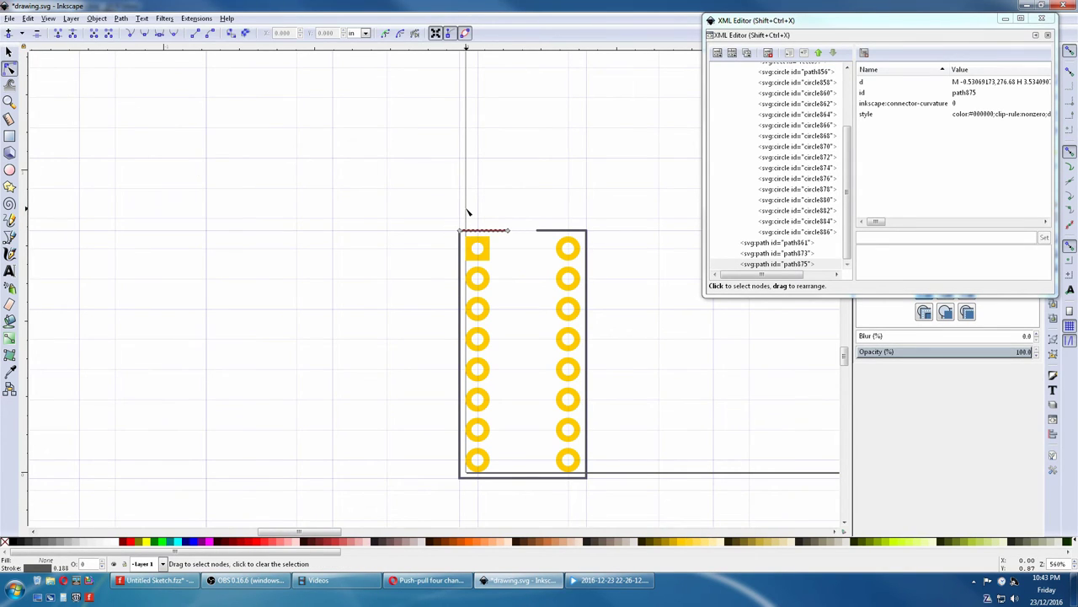
left_click(462, 285)
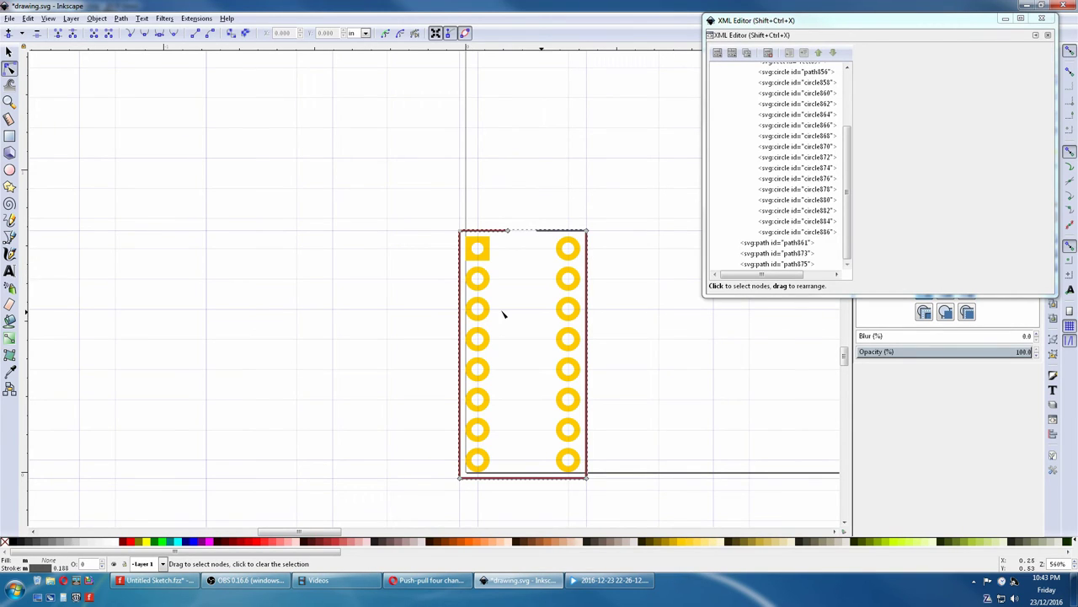
left_click(570, 232)
left_click(13, 545, "shift")
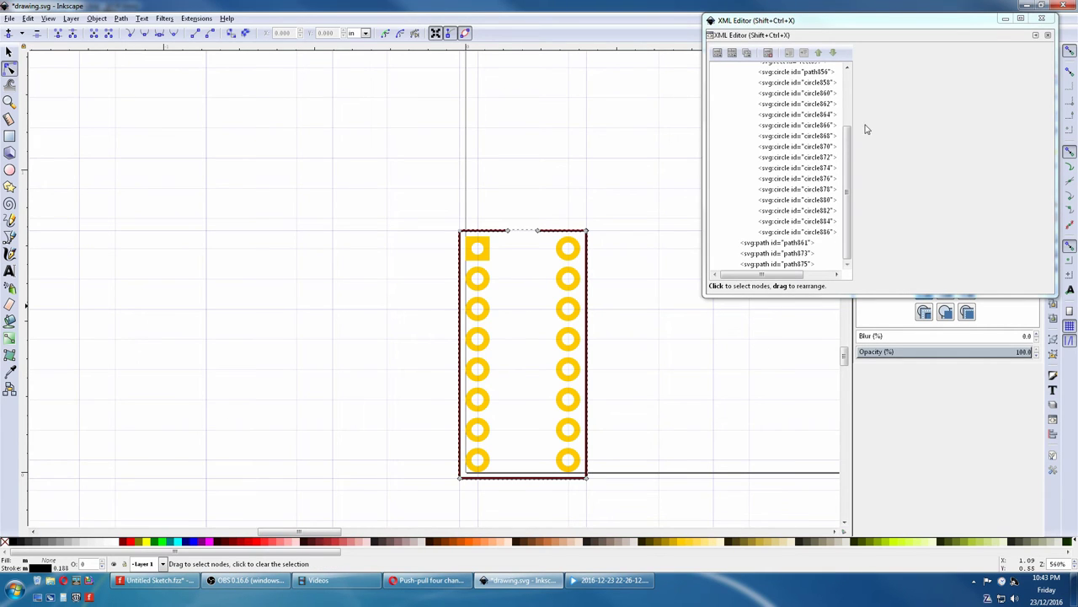
- Set the stroke width of the selected outline paths to 0.25 mm
mouse_move(886, 22)
left_mouse_down()
mouse_move(978, 38)
mouse_move(944, 50)
left_mouse_up()
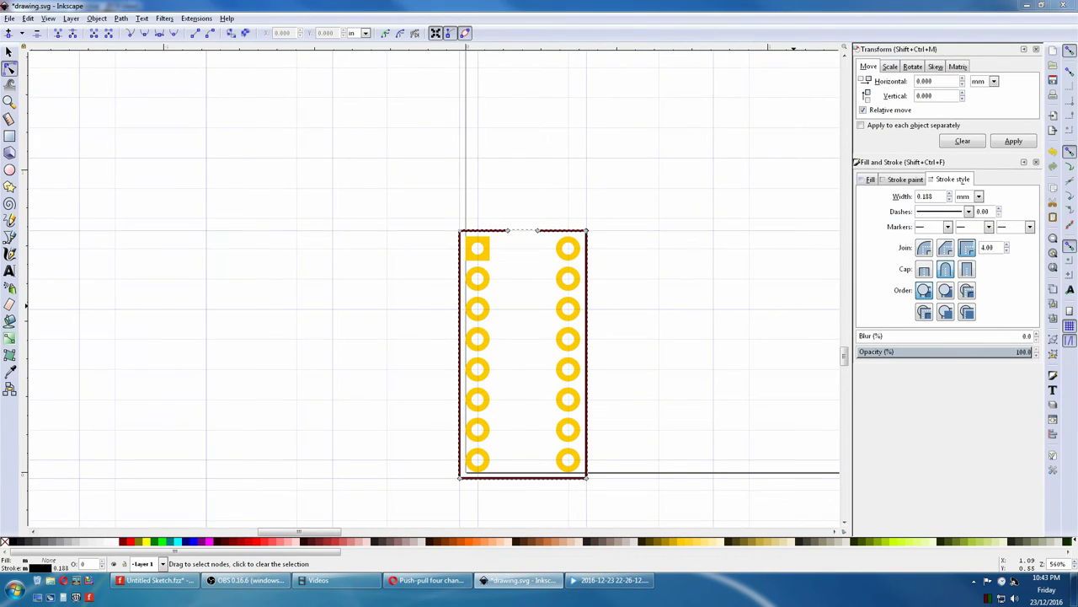
double_click(939, 196)
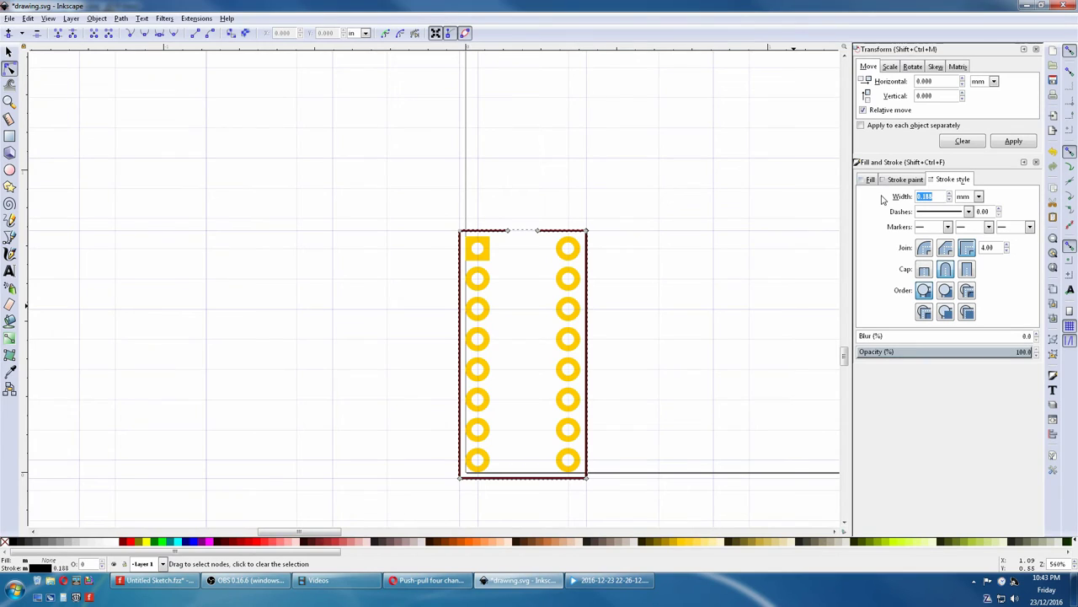
type(".25")
key("Return")
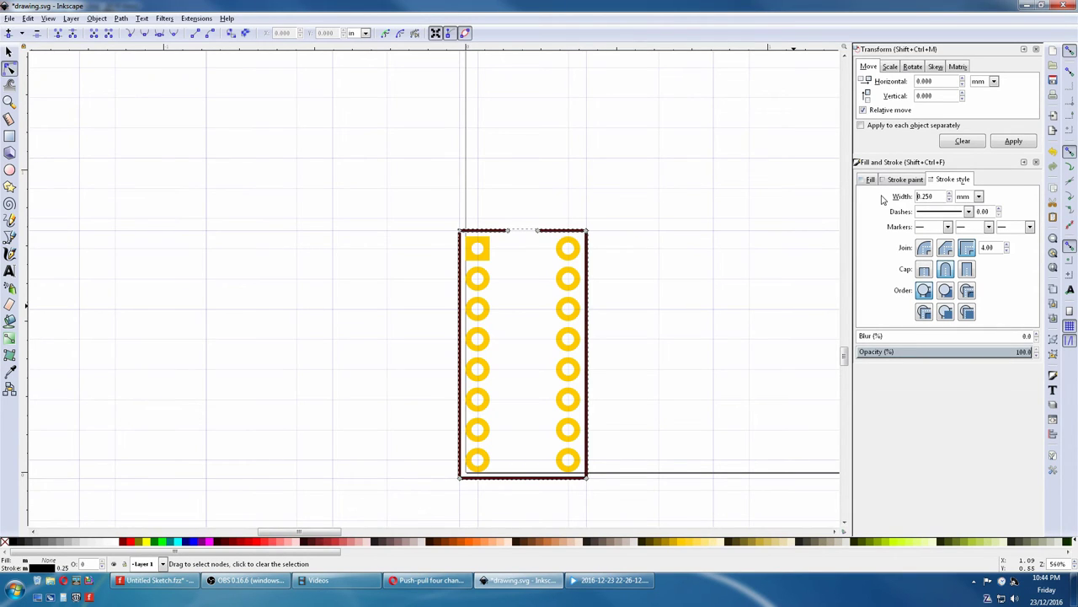
- Group the three selected outline paths
key("s")
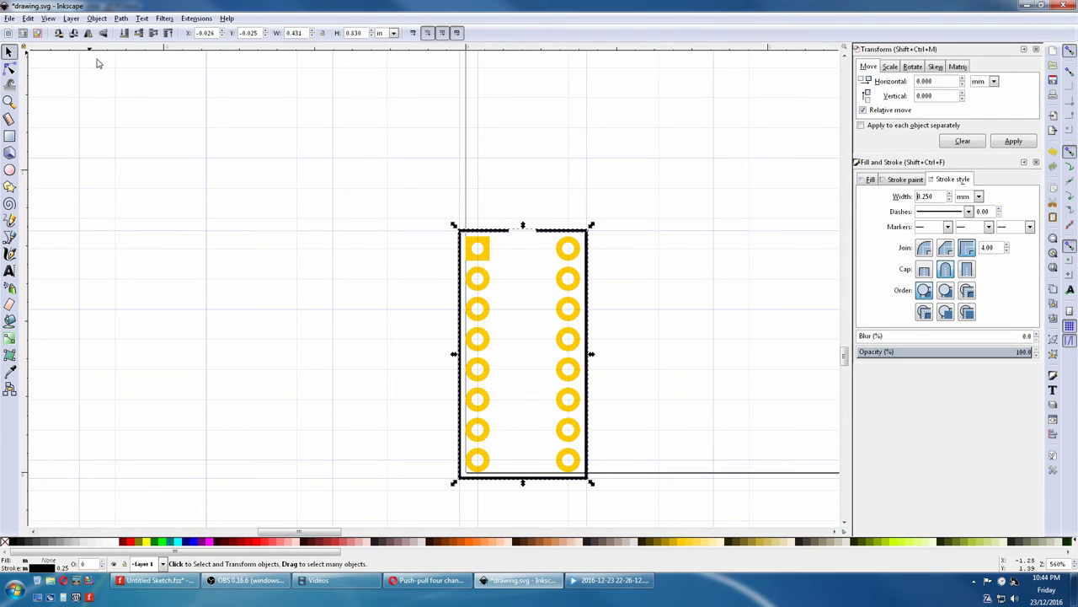
left_click(97, 20)
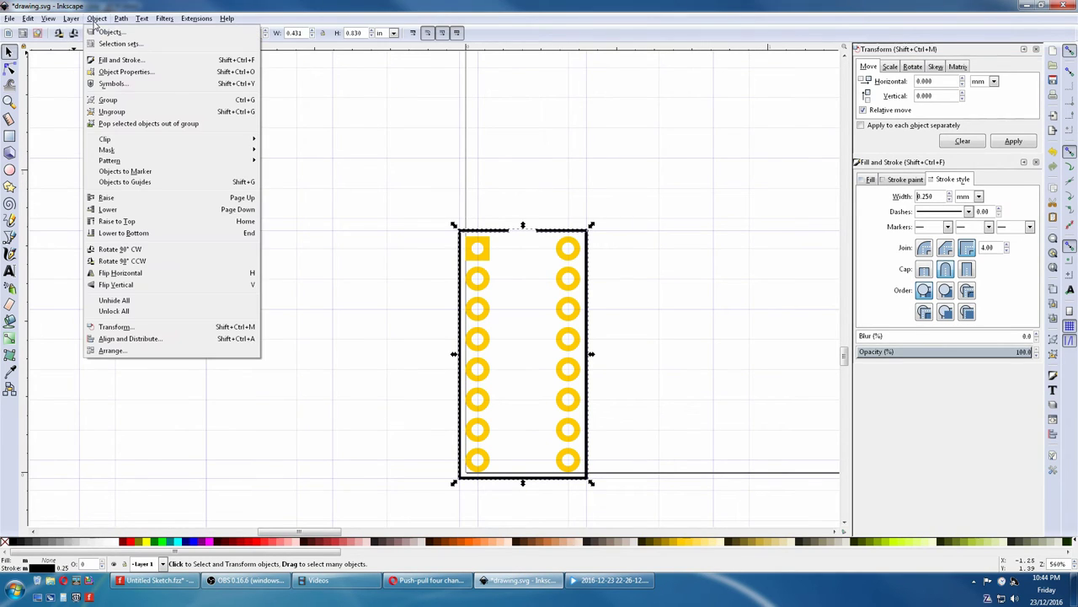
left_click(110, 100)
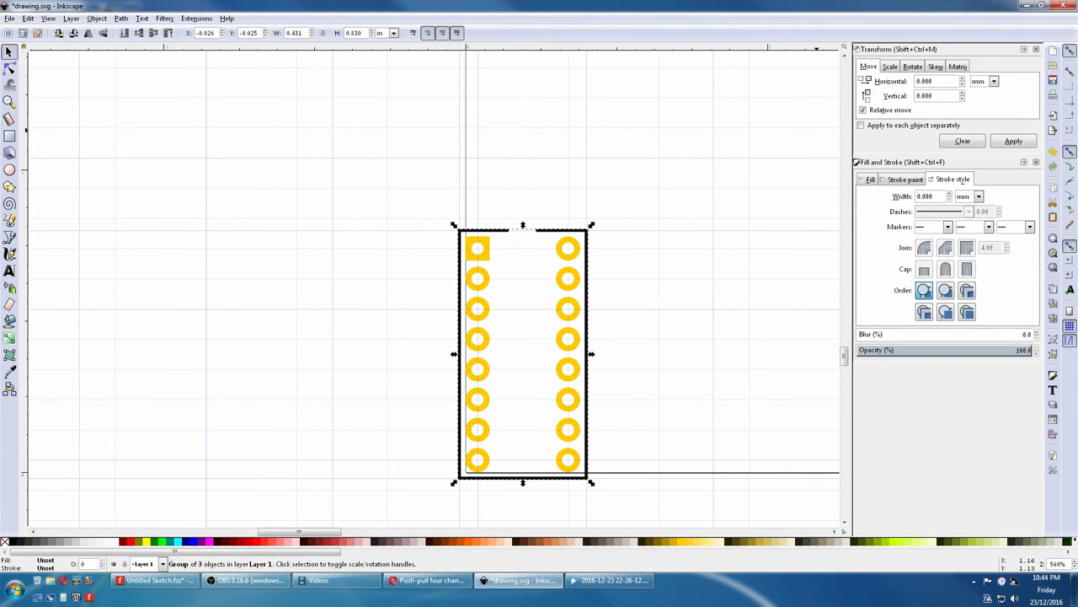
- Change the outline group's id attribute to silkscreen in the XML editor
key("ctrl+shift+x")
mouse_move(854, 78)
left_mouse_down()
mouse_move(835, 59)
mouse_move(851, 59)
left_mouse_up()
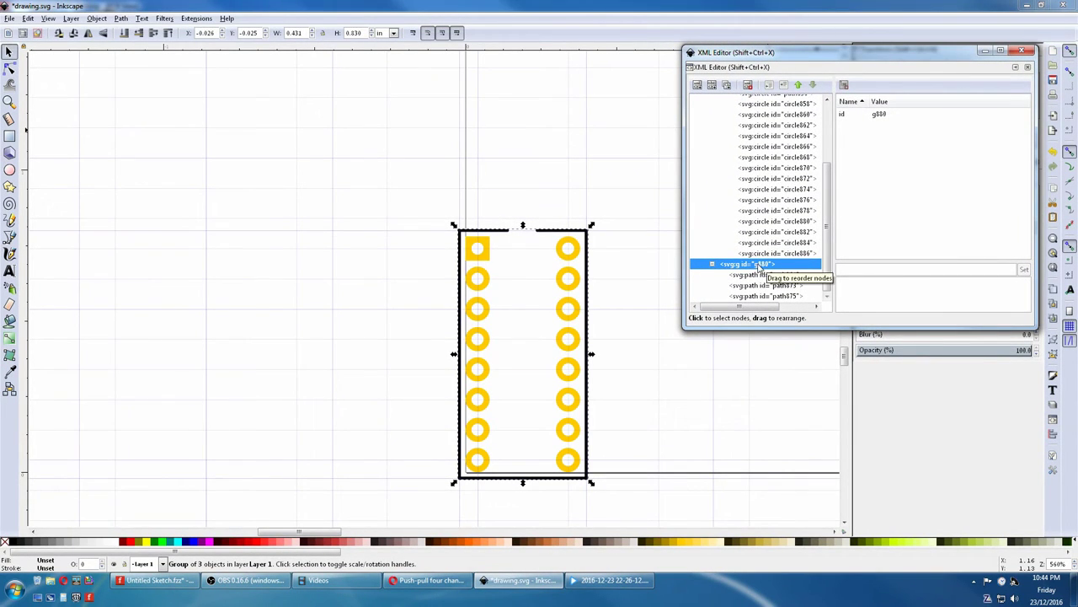
left_click(882, 117)
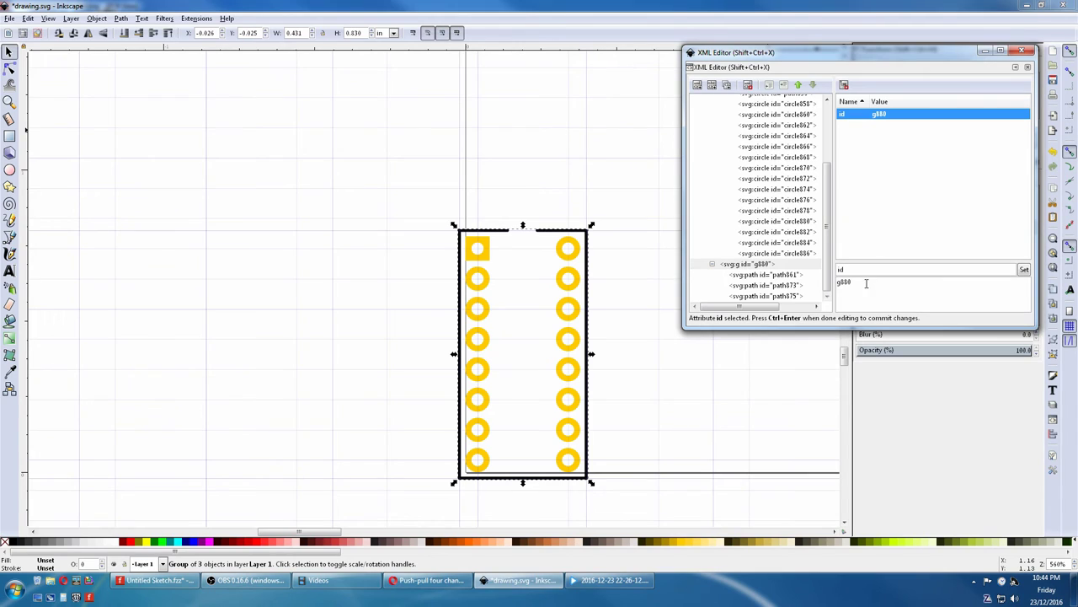
left_click_drag(866, 283, 802, 286)
key("BackSpace")
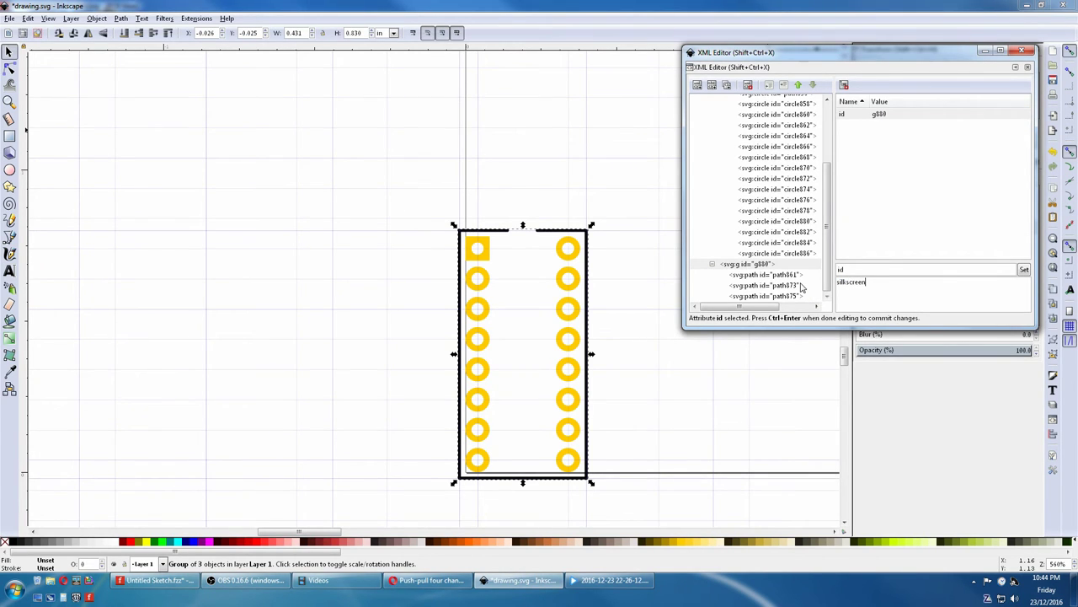
left_click(1023, 268)
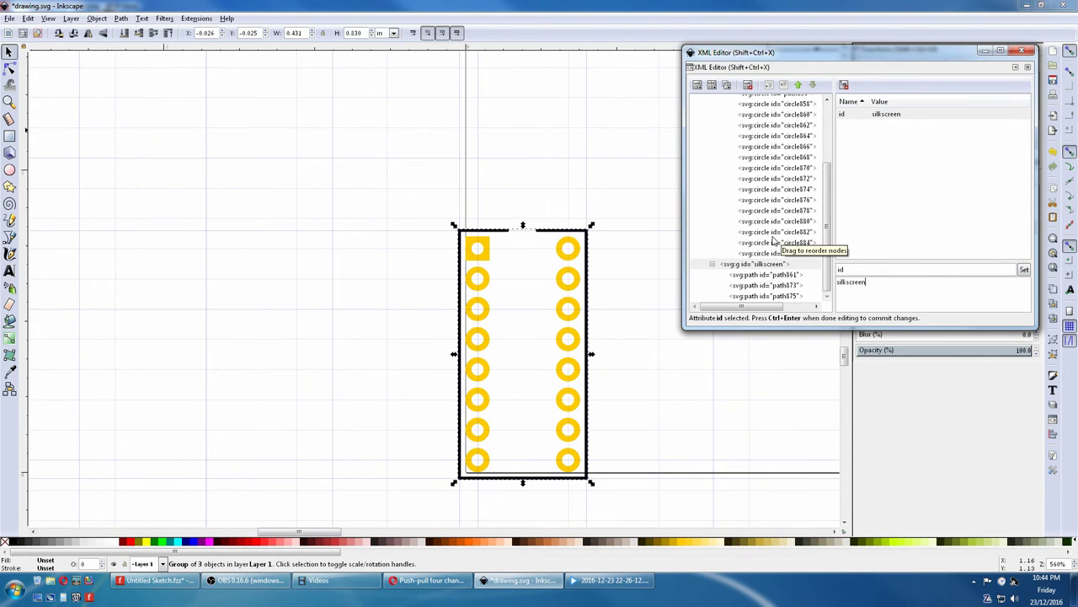
- Raise the silkscreen group above the copper1 group in the XML tree and put the XML editor away
left_click(797, 85)
left_click(712, 195)
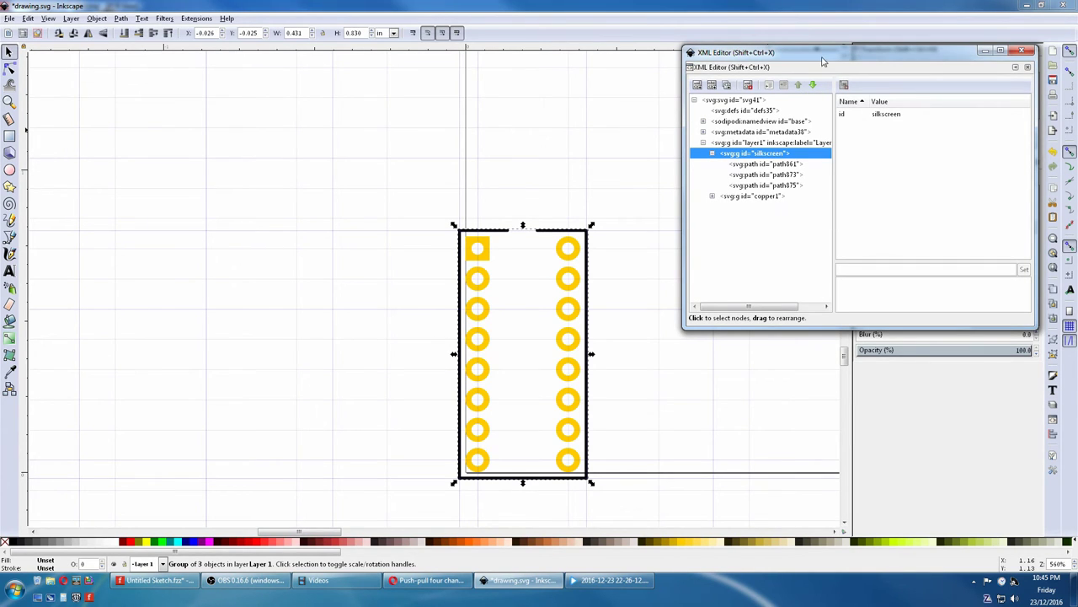
left_click_drag(824, 59, 935, 76)
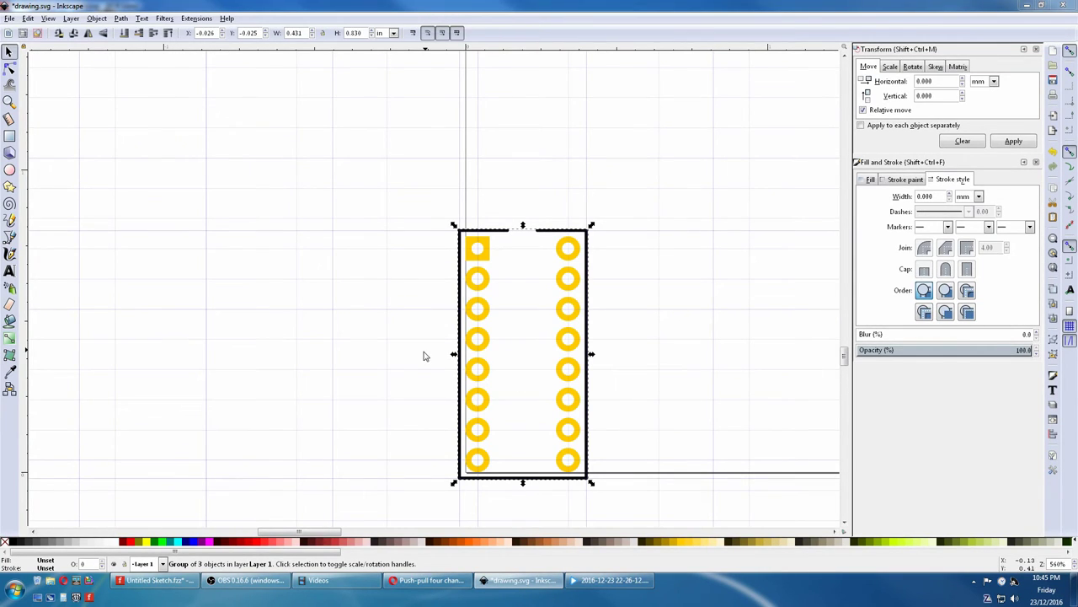
- Select all objects of the footprint and resize the page to fit the selection in the document properties
left_click(28, 18)
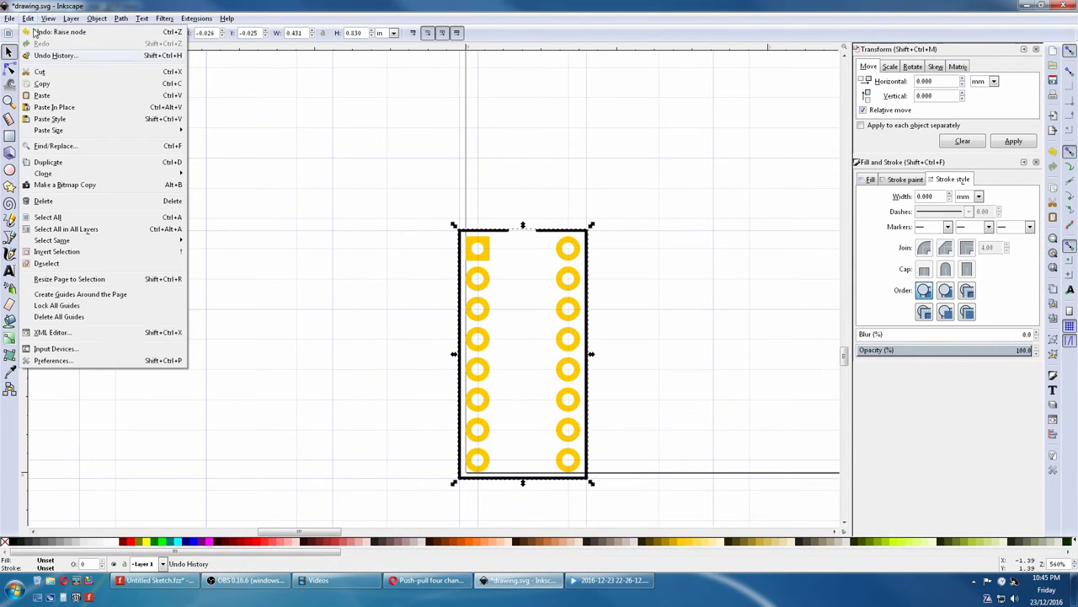
left_click(50, 214)
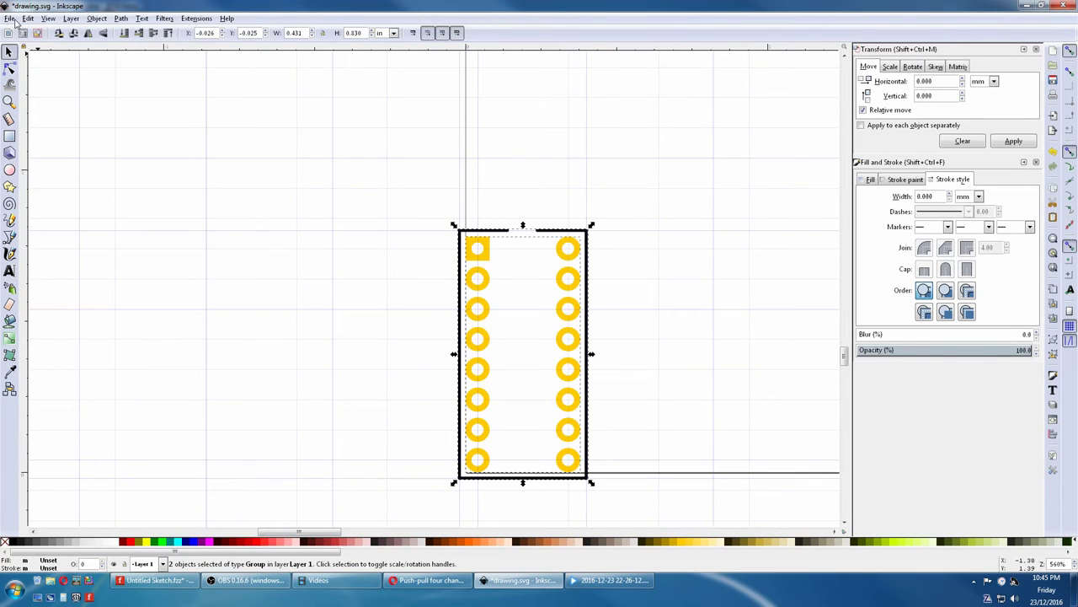
left_click(9, 18)
left_click(58, 202)
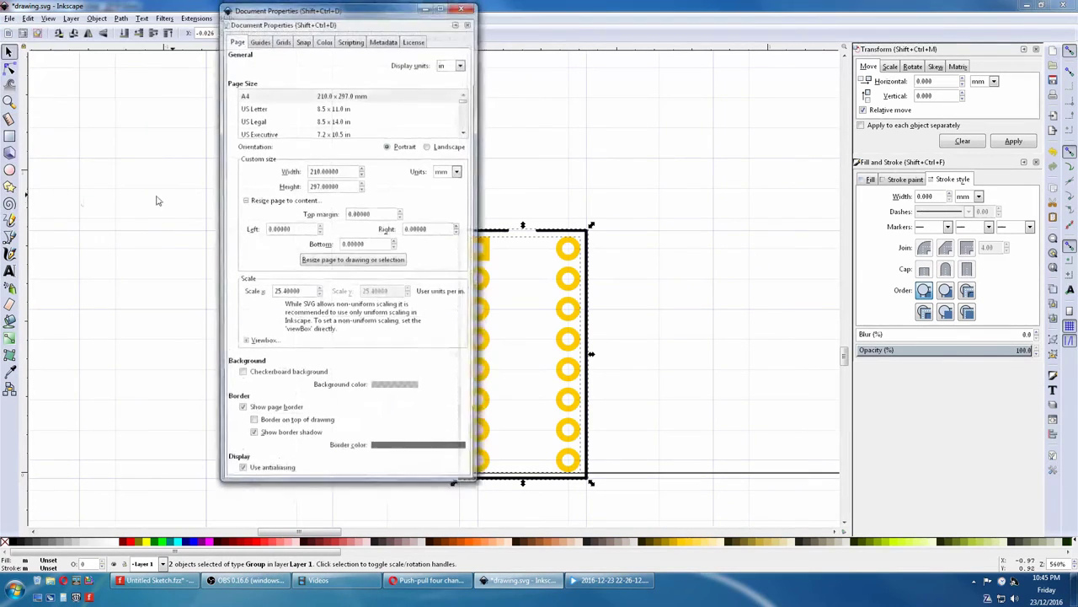
left_click_drag(348, 14, 226, 28)
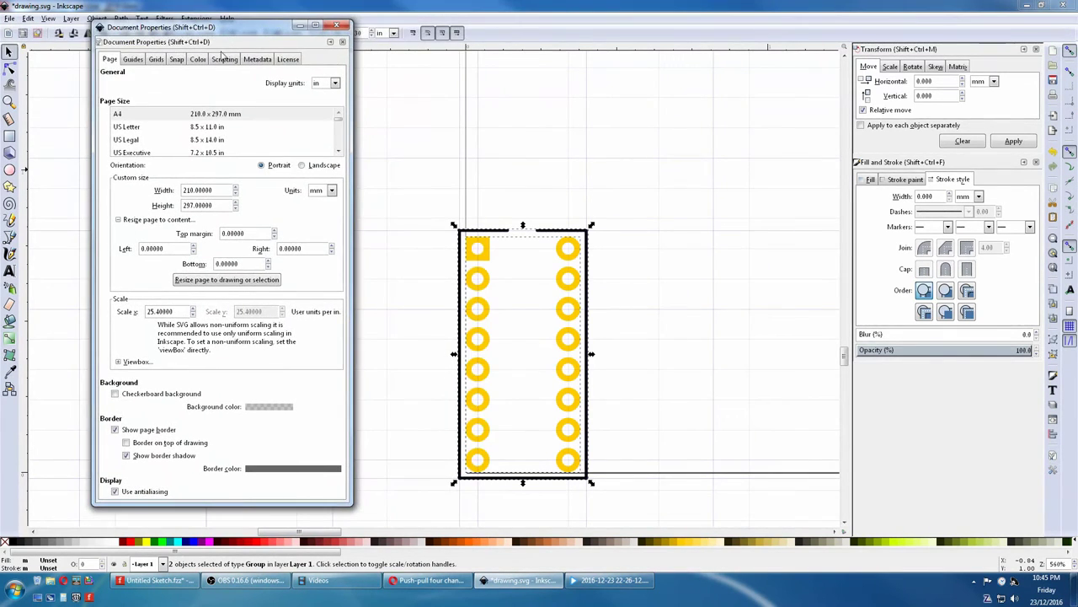
left_click(217, 283)
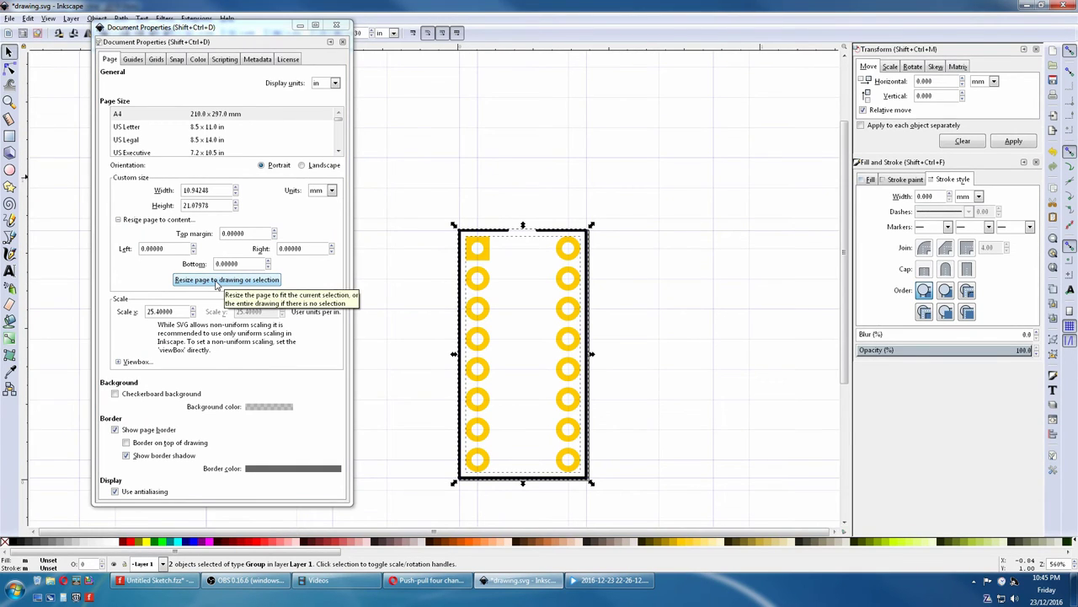
- Put away the document properties and show the full contents of the copper1 and copper0 groups in an enlarged XML editor
key("ctrl+shift+x")
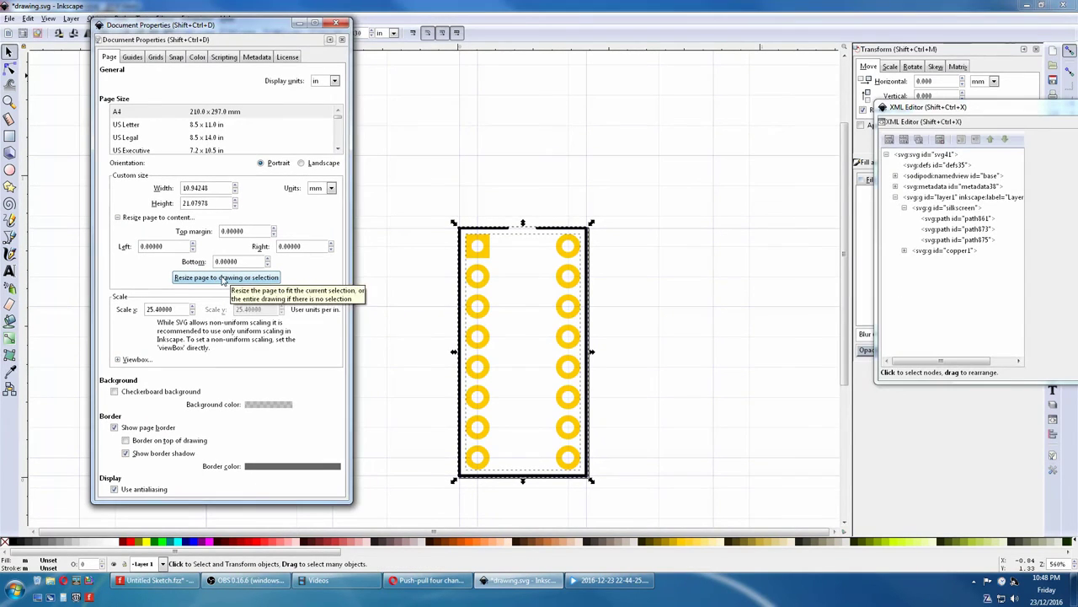
left_click(336, 26)
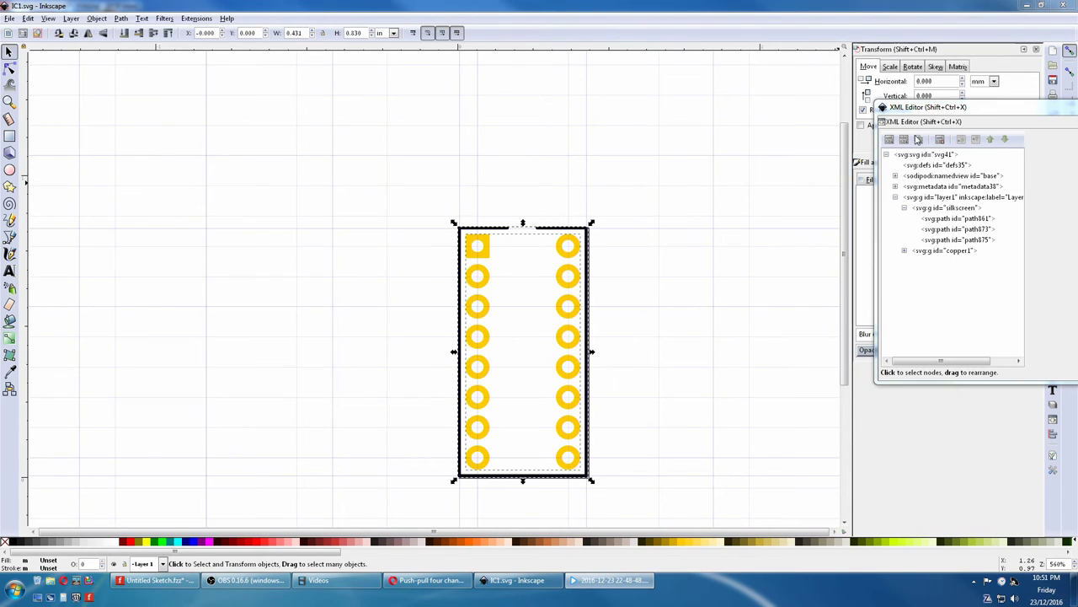
left_click_drag(946, 112, 778, 56)
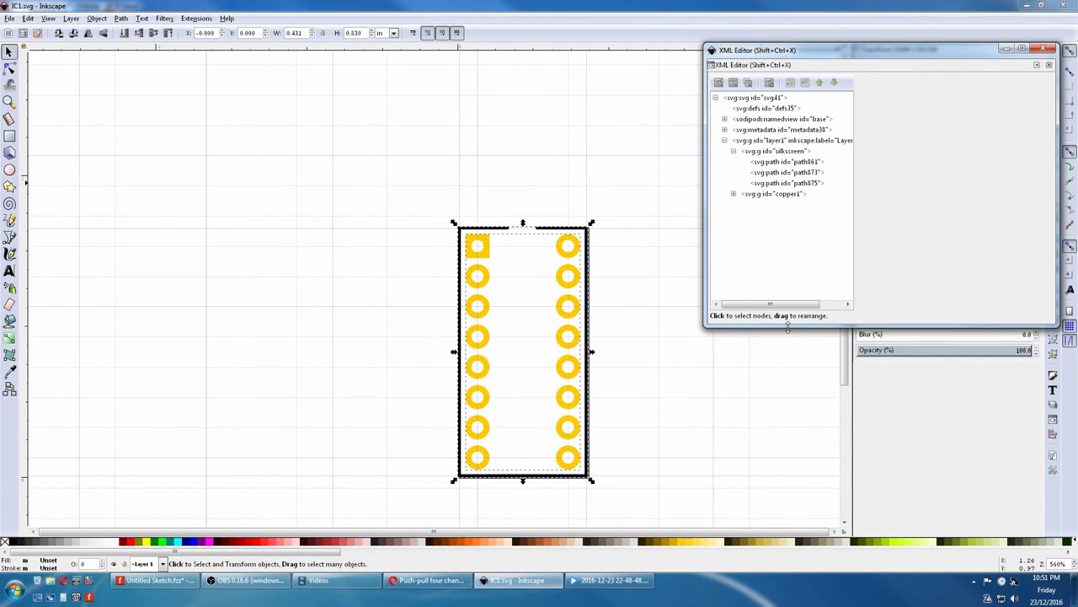
left_click_drag(788, 327, 777, 511)
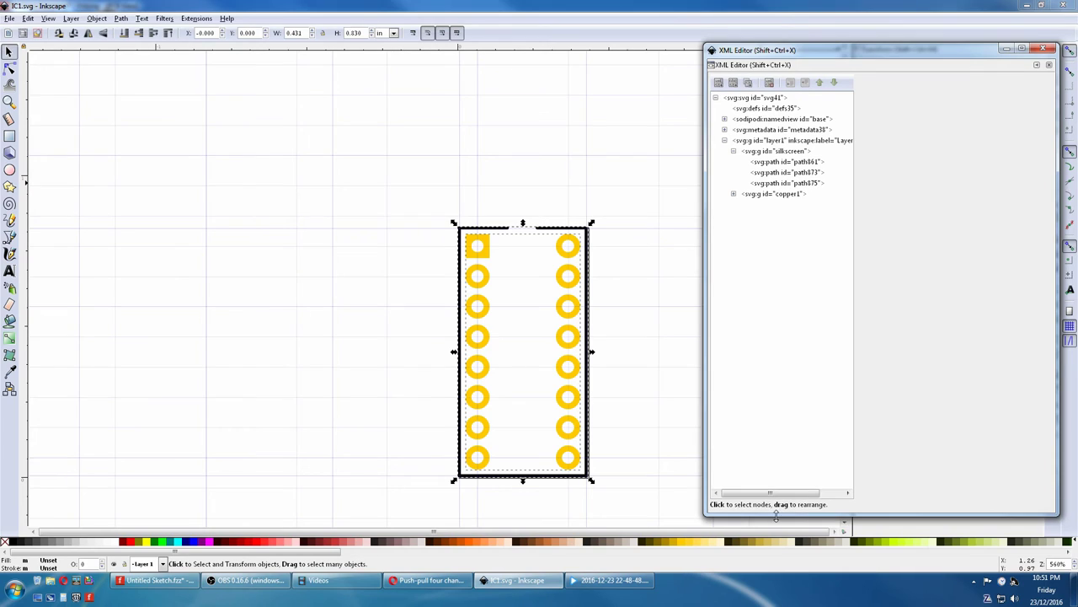
left_click(734, 195)
left_click(742, 205)
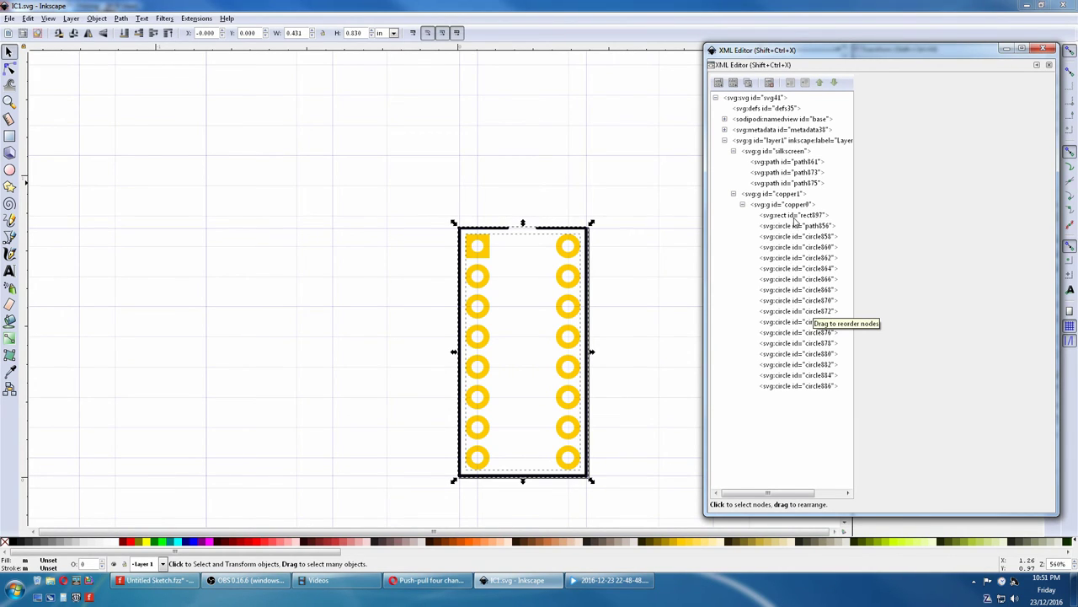
- Set the id of the circle inside the square pin-1 pad to connector0pad and move its node directly below the rectangle
left_click(794, 217)
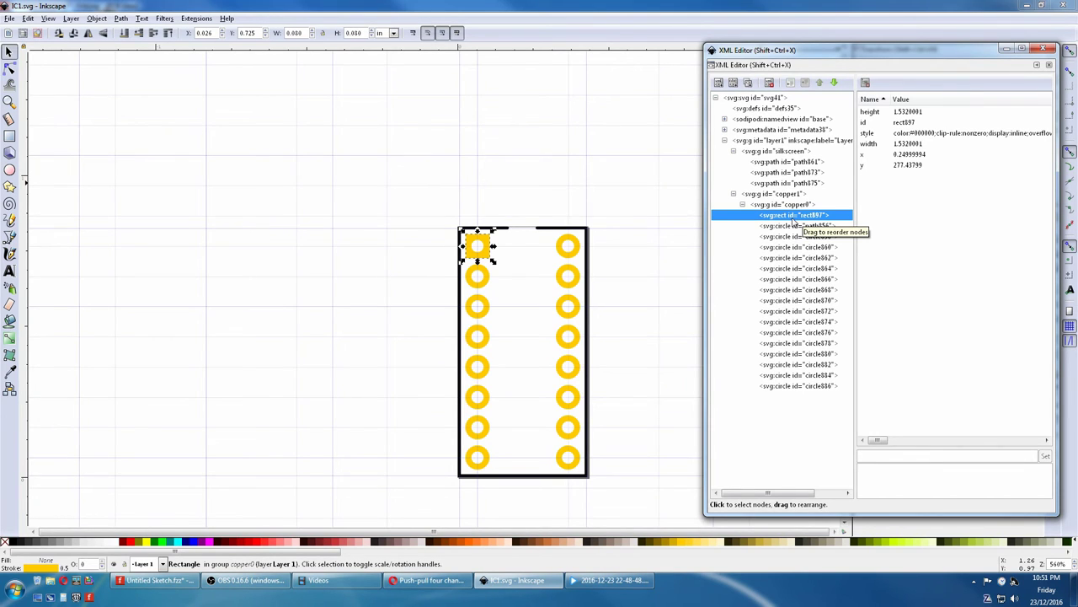
left_click(795, 226)
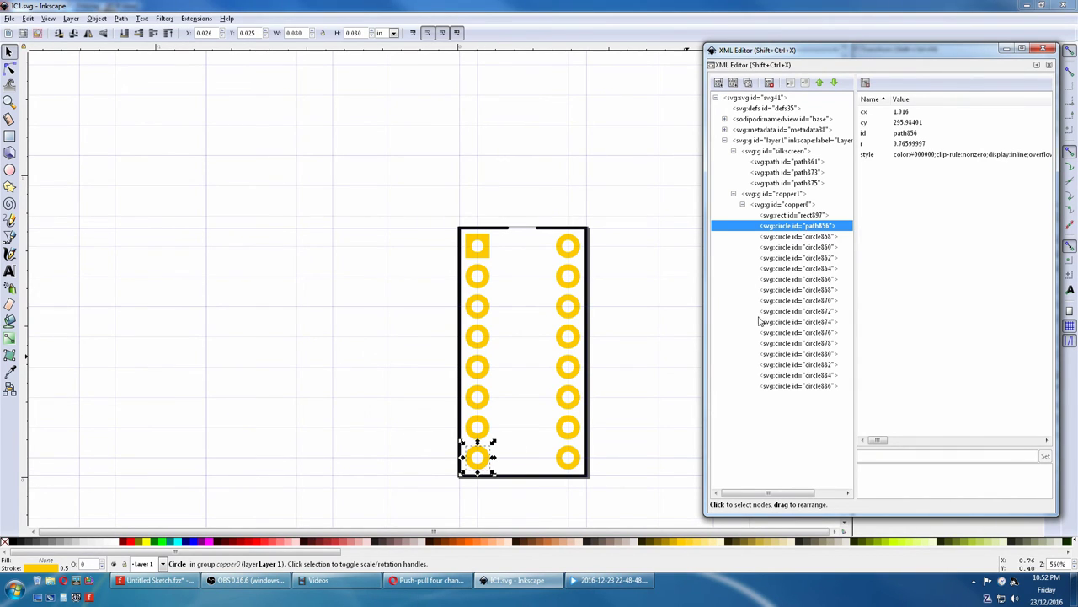
left_click(798, 302)
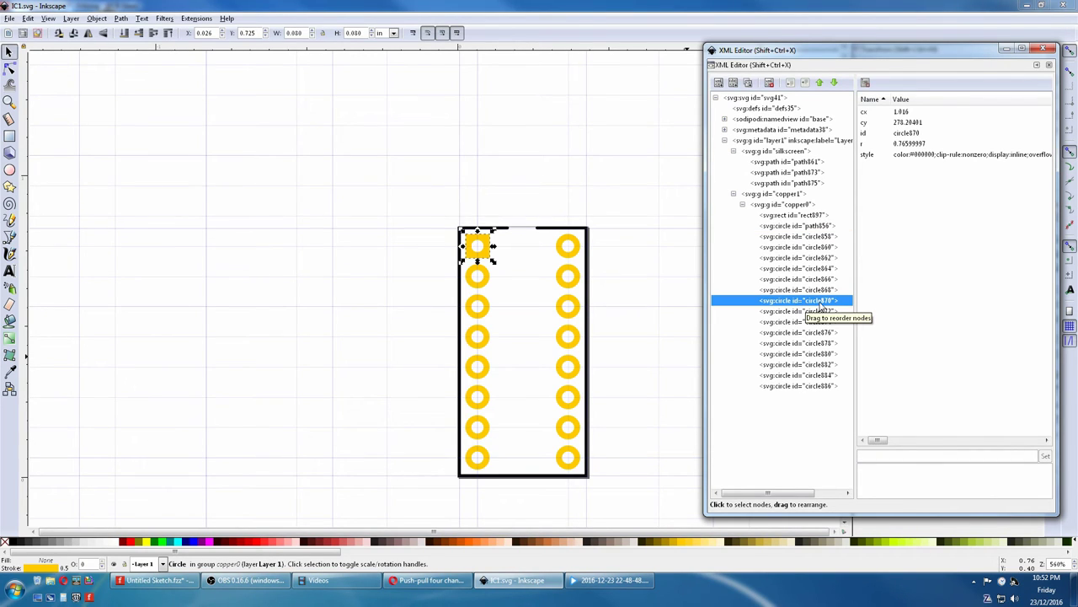
left_click(911, 134)
triple_click(895, 466)
key("BackSpace")
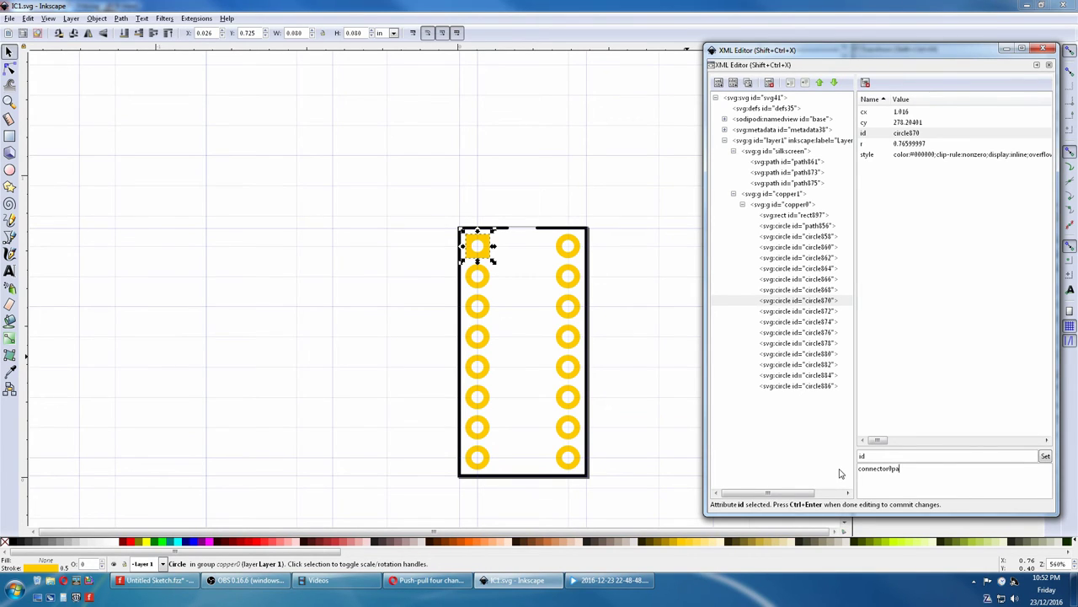
left_click(1045, 455)
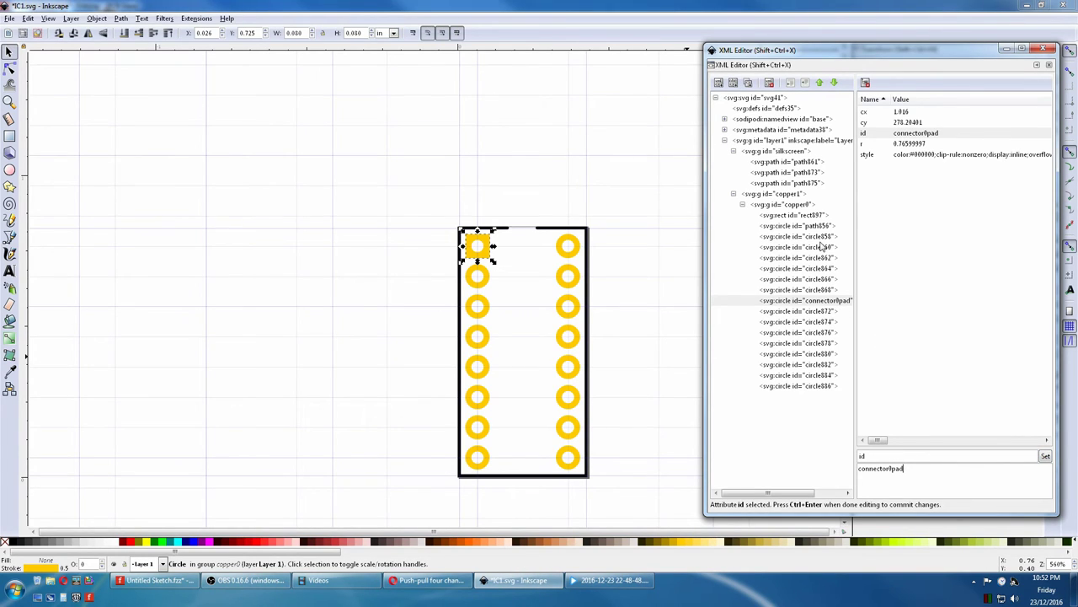
left_click_drag(811, 300, 805, 228)
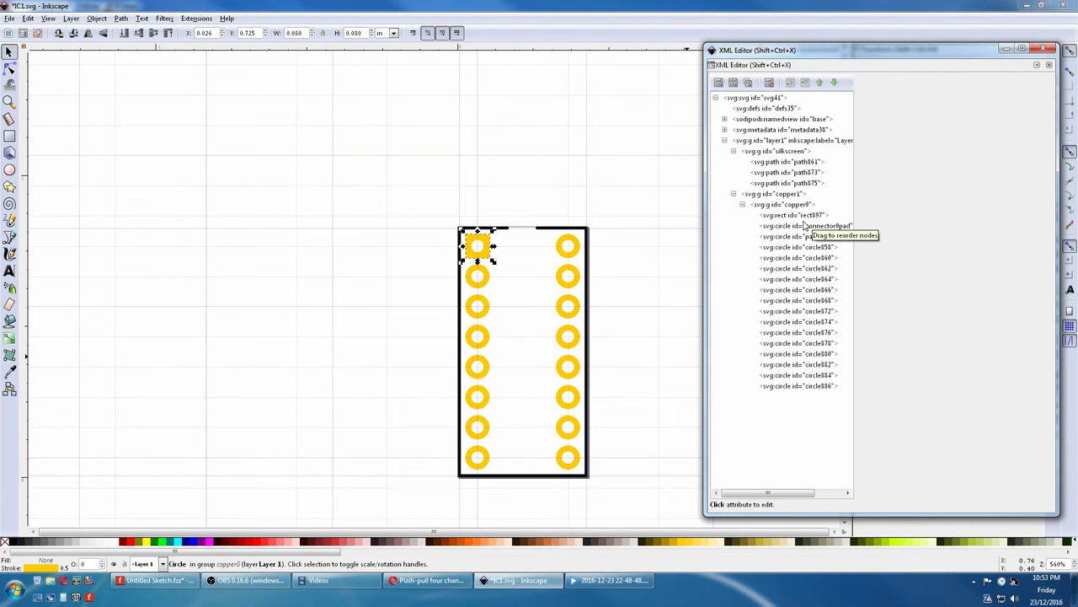
- Copy the id value connector0pad from the pin-1 circle's attributes in the XML editor
left_click(810, 228)
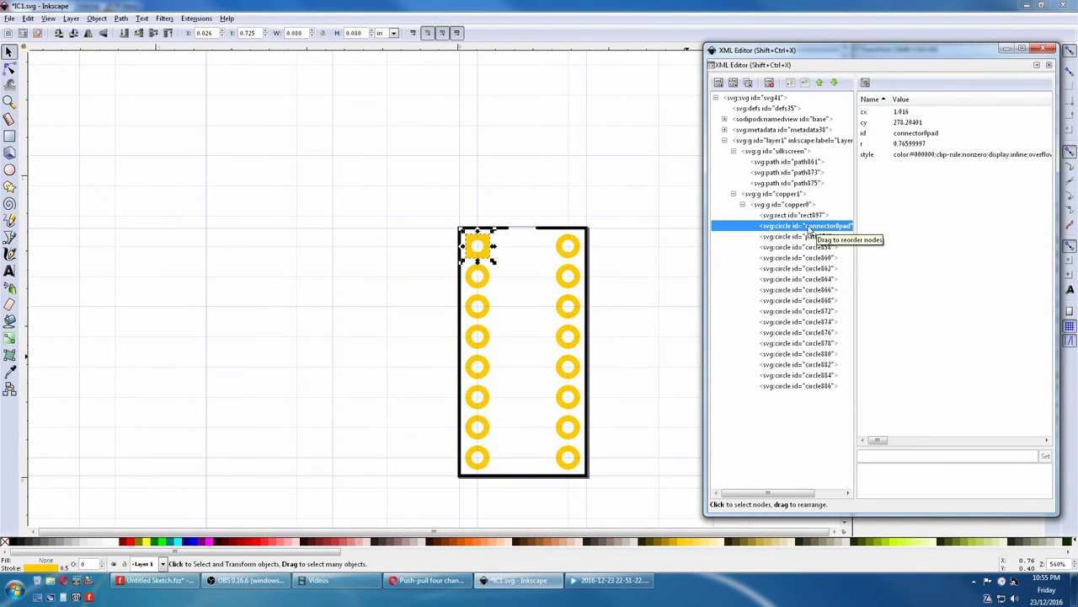
left_click(911, 134)
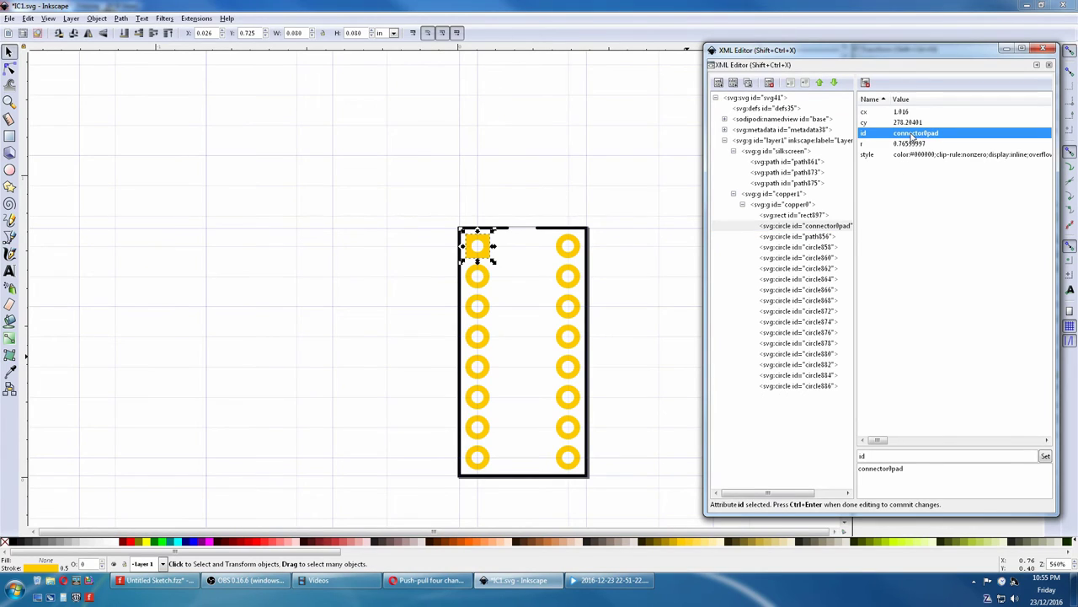
left_click(907, 469)
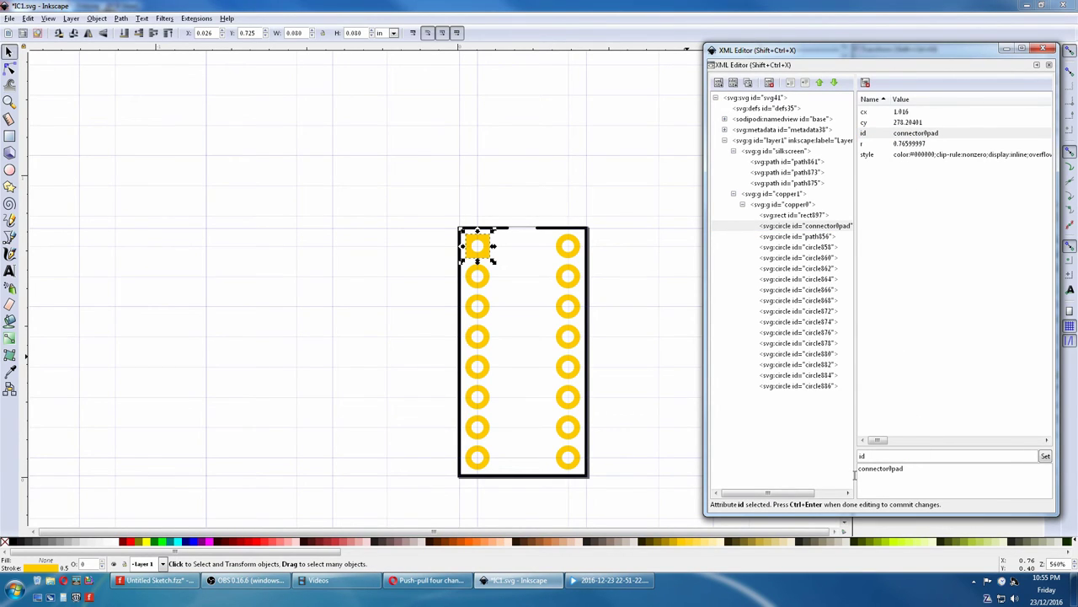
left_click_drag(910, 471, 861, 470)
key("ctrl+c")
right_click(864, 472)
left_click(880, 490)
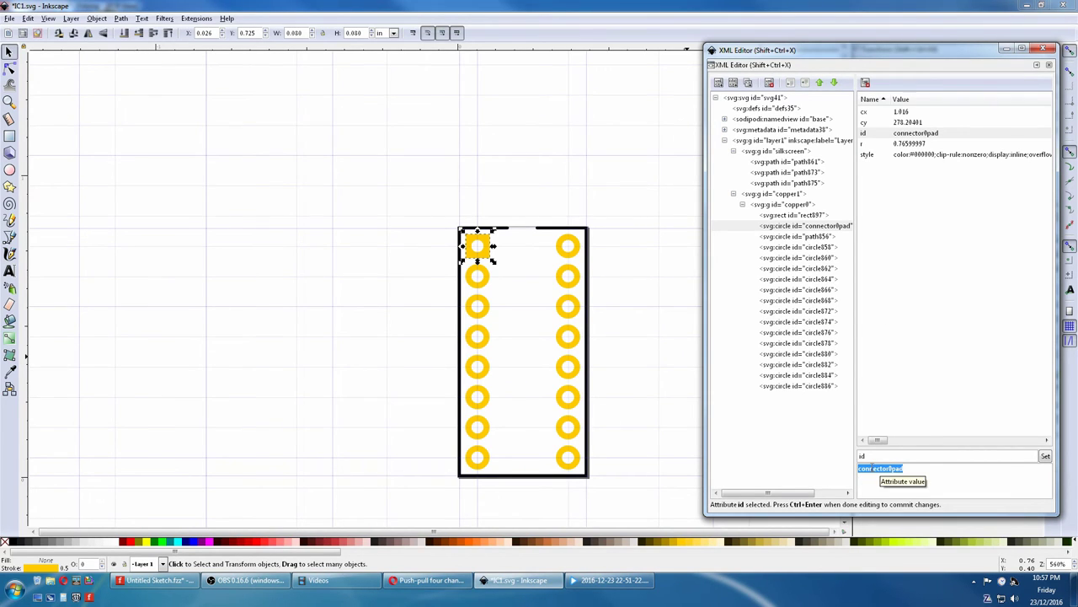
- Replace the id of the circle directly below the pin-1 pad with the copied text edited to connector1pad
left_click(806, 302)
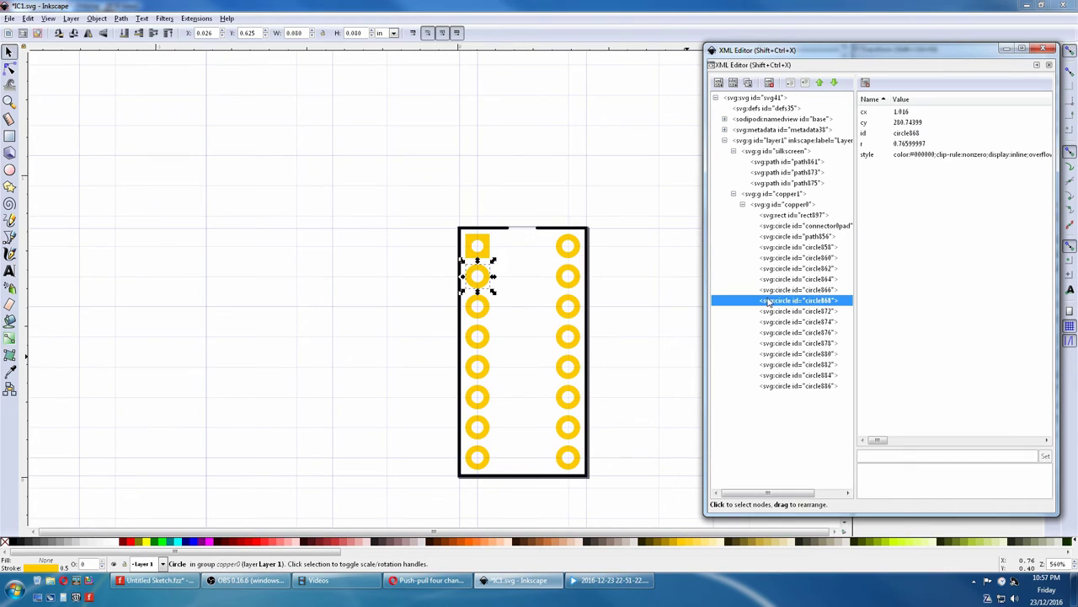
left_click(902, 134)
double_click(887, 468)
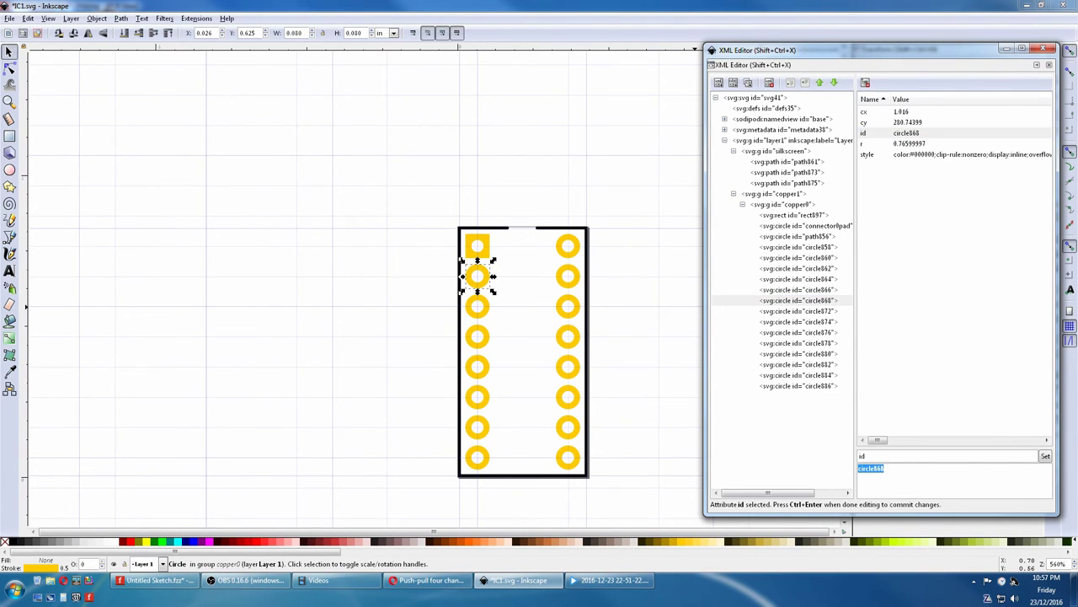
right_click(864, 470)
left_click(883, 497)
key("BackSpace")
left_click(1045, 457)
- Move the connector1pad node directly below connector0pad in the copper0 group
left_click(820, 304)
left_click_drag(820, 305, 818, 241)
left_click(820, 246)
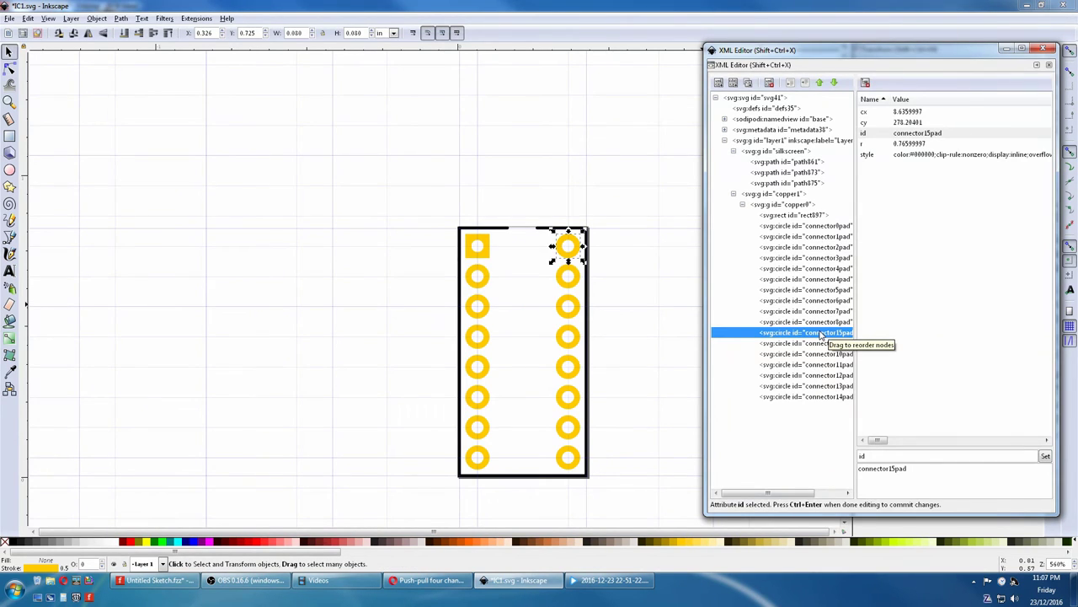
- Lower the connector15pad node to the end of the copper0 group, after connector14pad
left_click(834, 83)
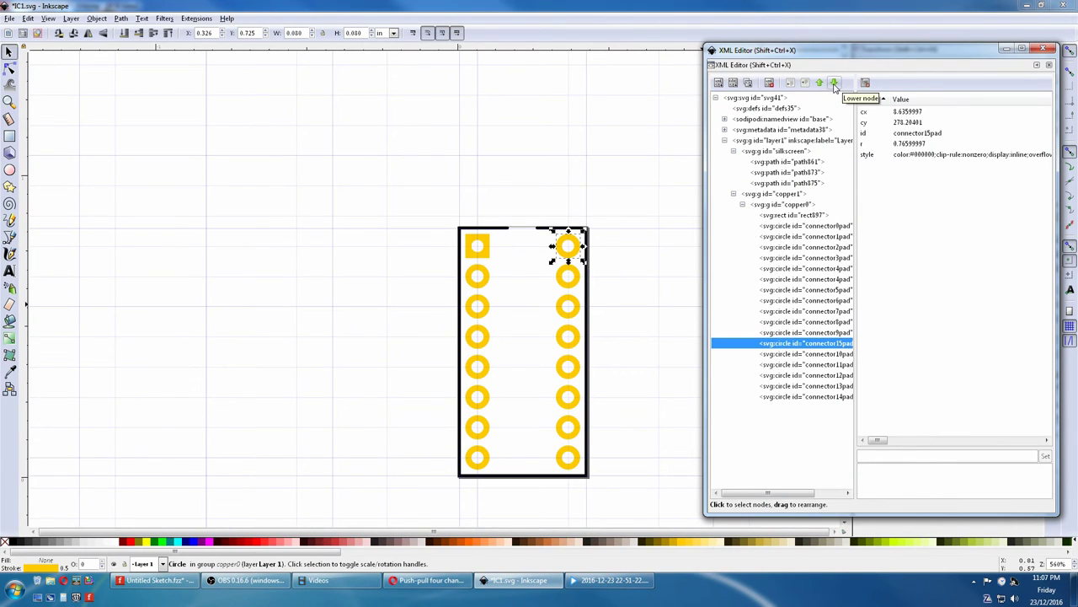
left_click(834, 82)
left_click(834, 82)
left_click(834, 83)
left_click(834, 83)
left_click(834, 82)
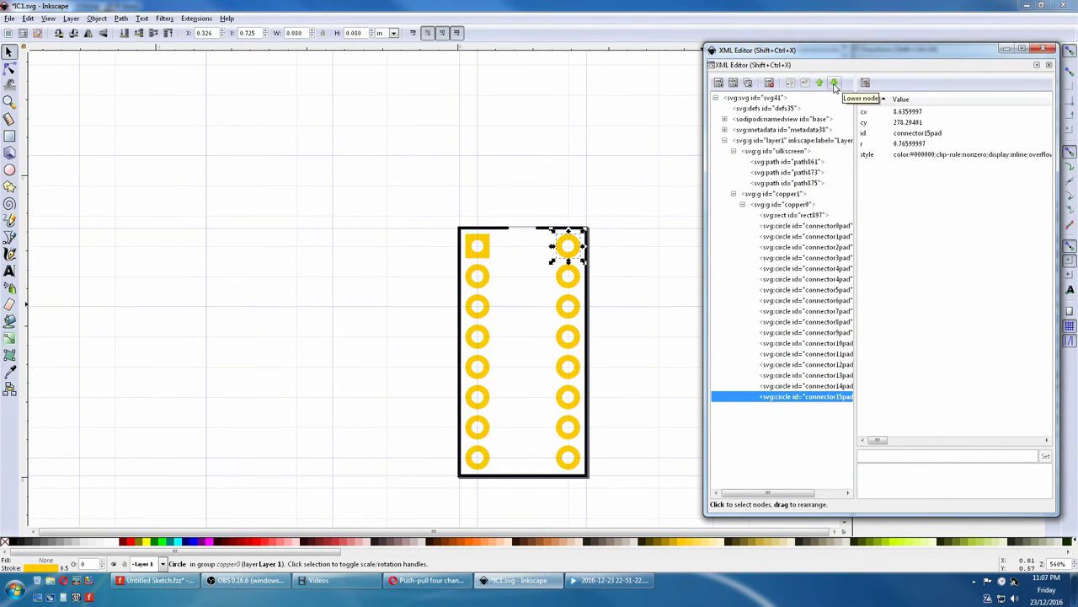
- Save the drawing as Plain SVG under the name IC1 in Downloads, replacing the existing file
left_click(10, 19)
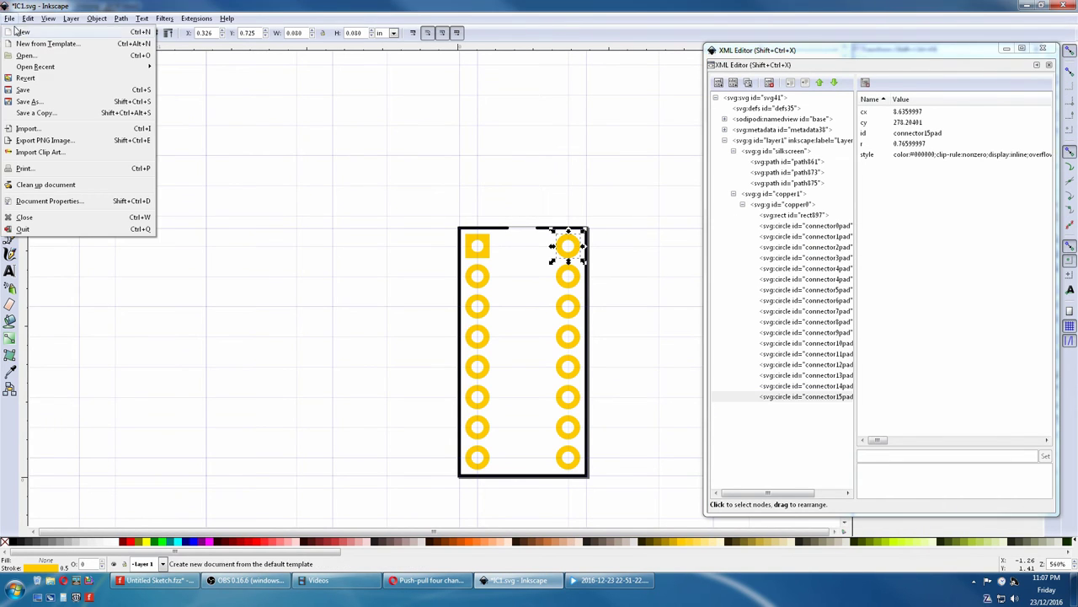
left_click(44, 101)
left_click(331, 235)
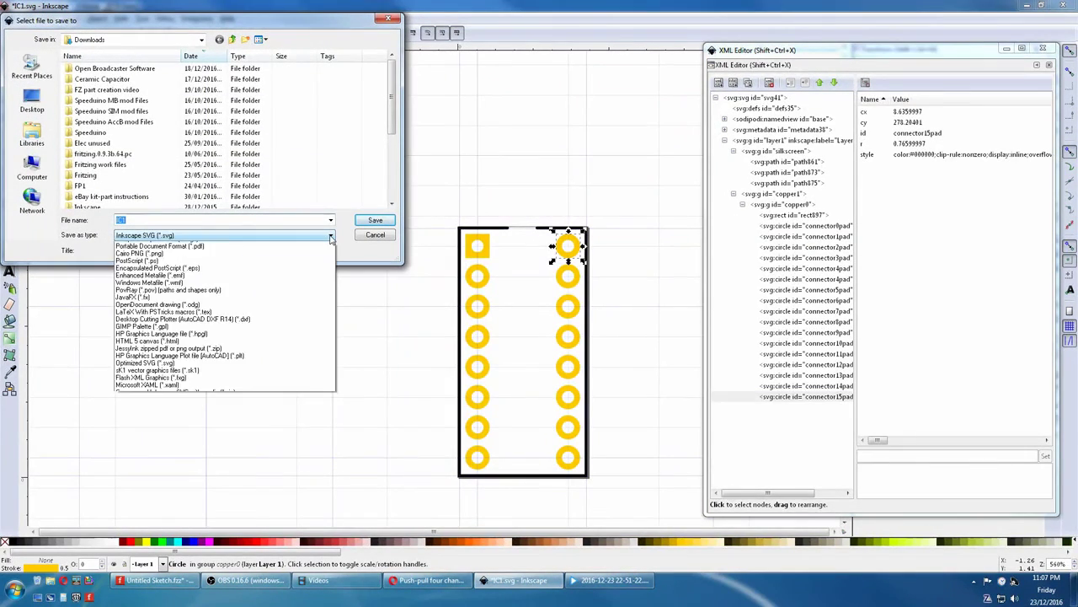
left_click(328, 252)
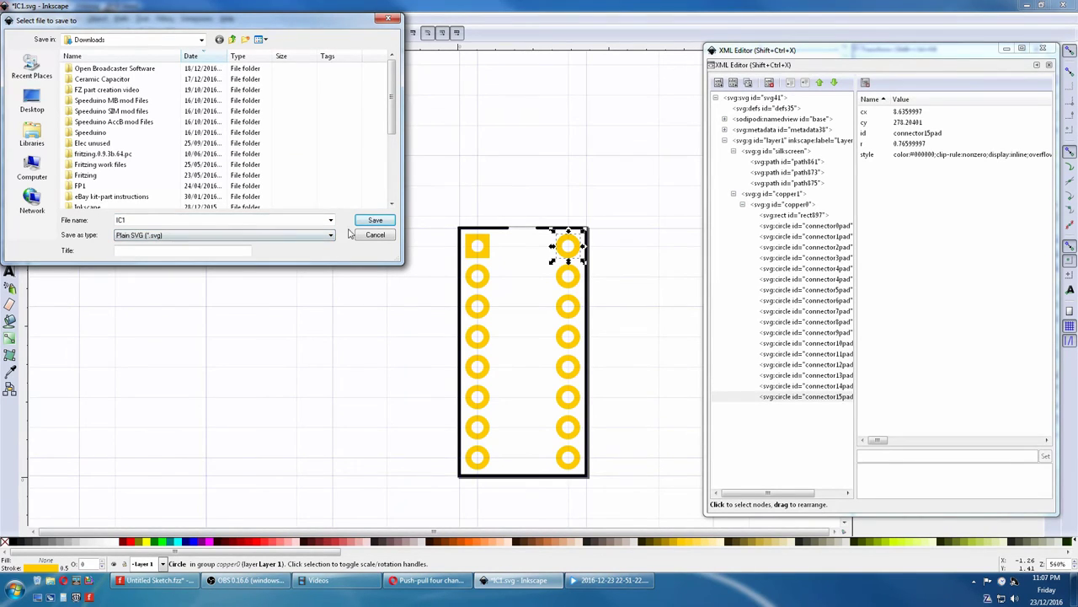
left_click(360, 222)
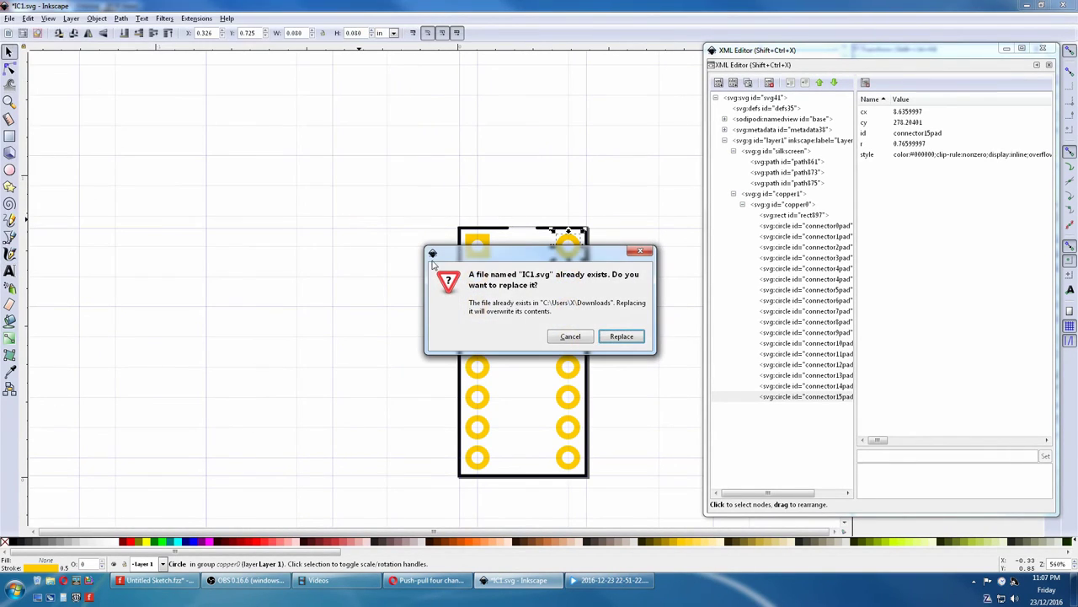
left_click(618, 341)
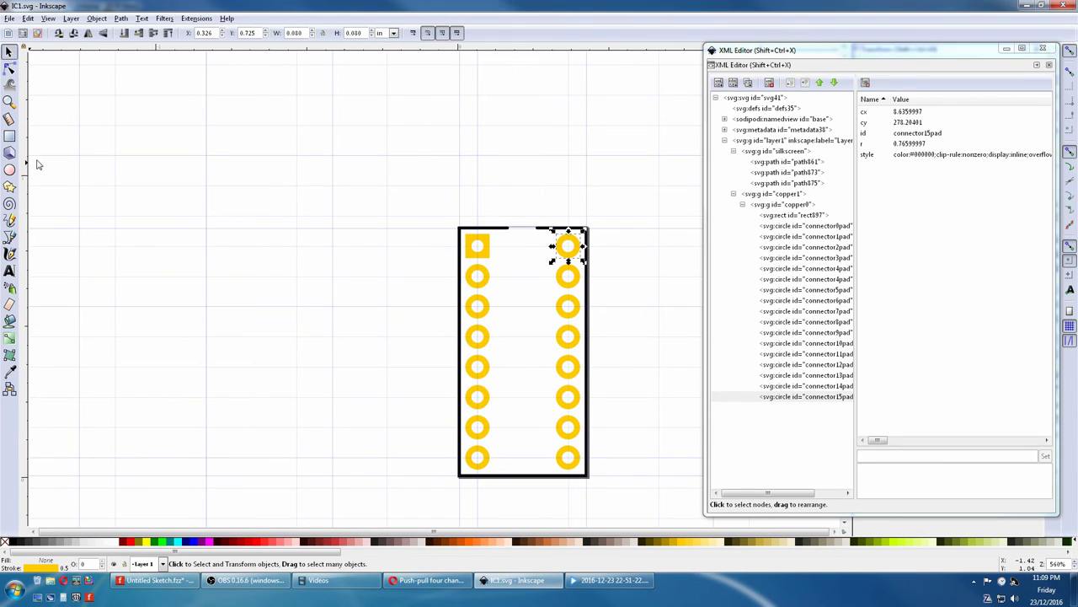
- Draw a circle of about 1.27 mm radius and move it to the middle of the footprint between the pad columns
left_click(10, 169)
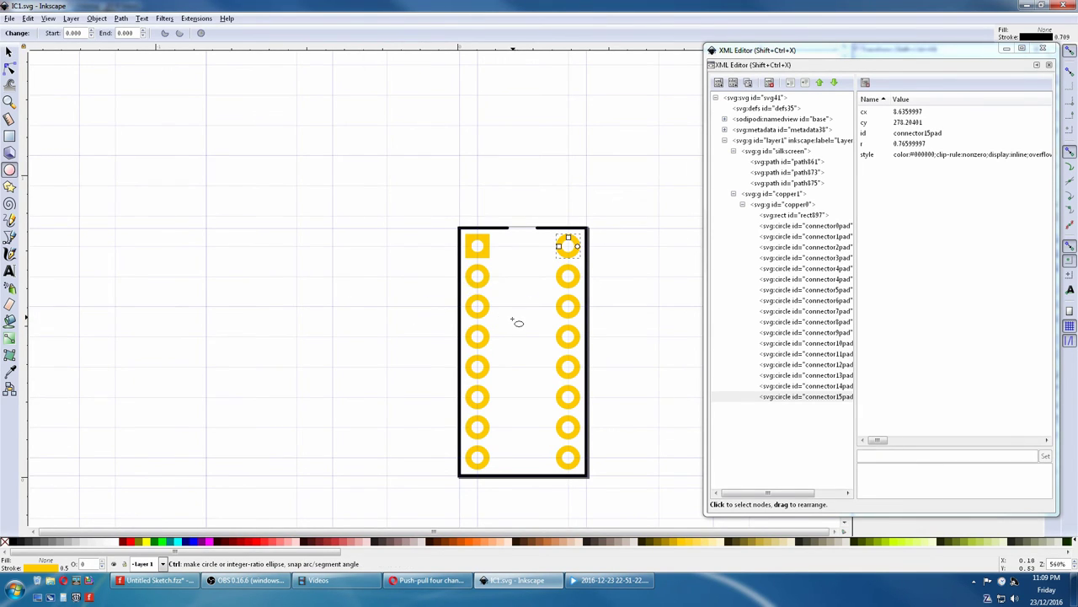
left_click_drag(476, 306, 524, 327)
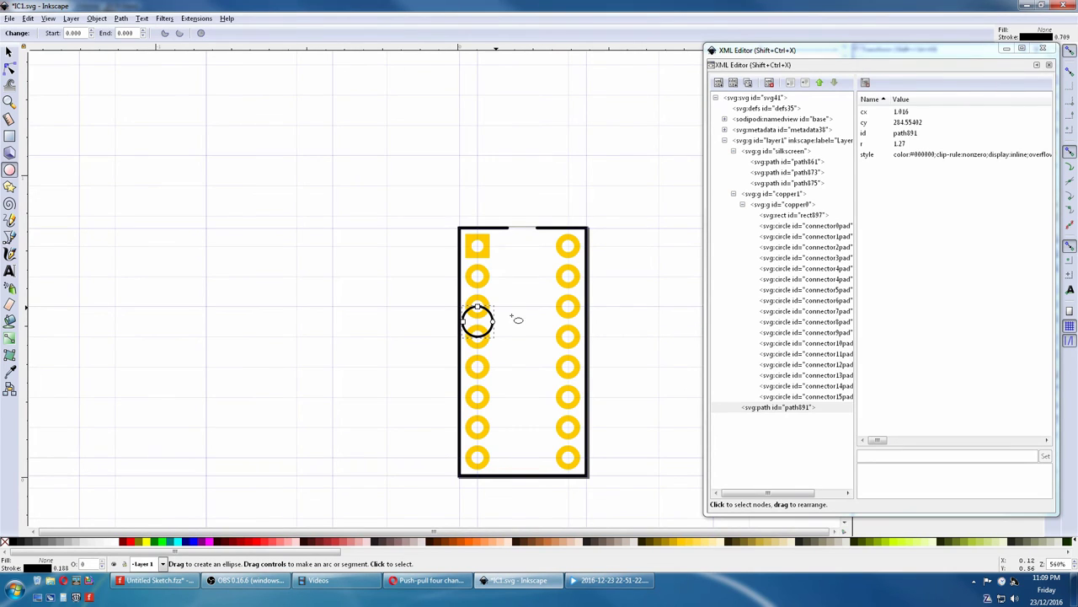
left_click(8, 51)
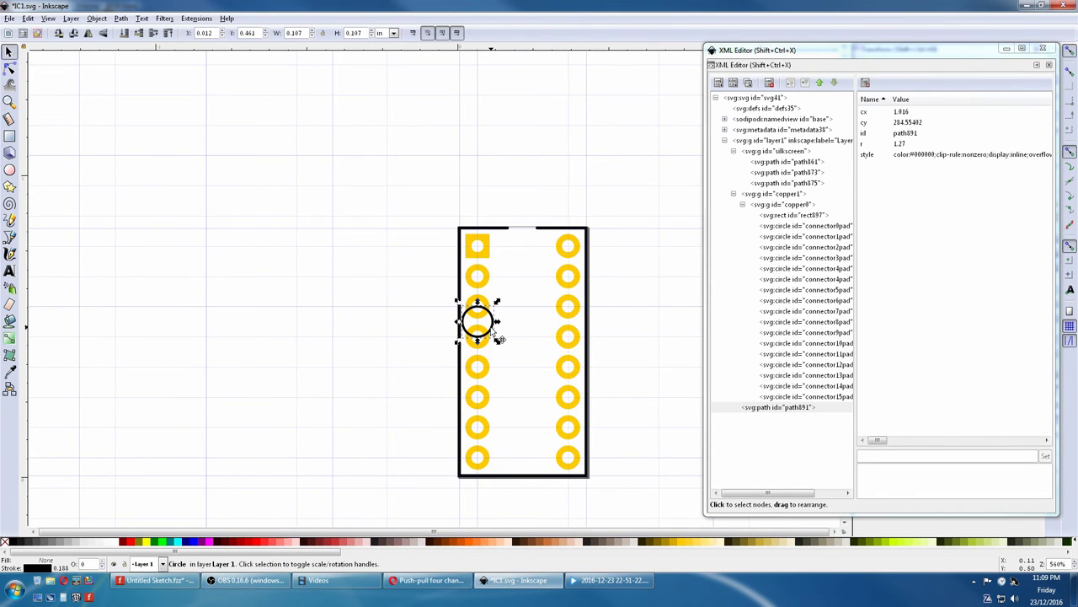
left_click_drag(495, 336, 538, 360)
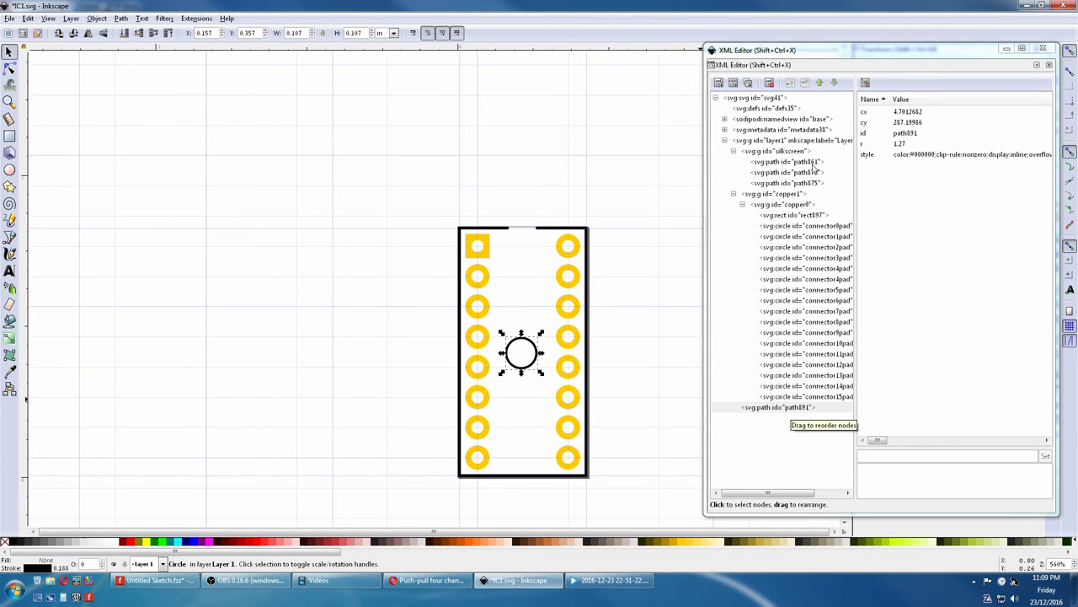
- Move the new circle's node into the copper0 group in the XML tree
left_click(805, 84)
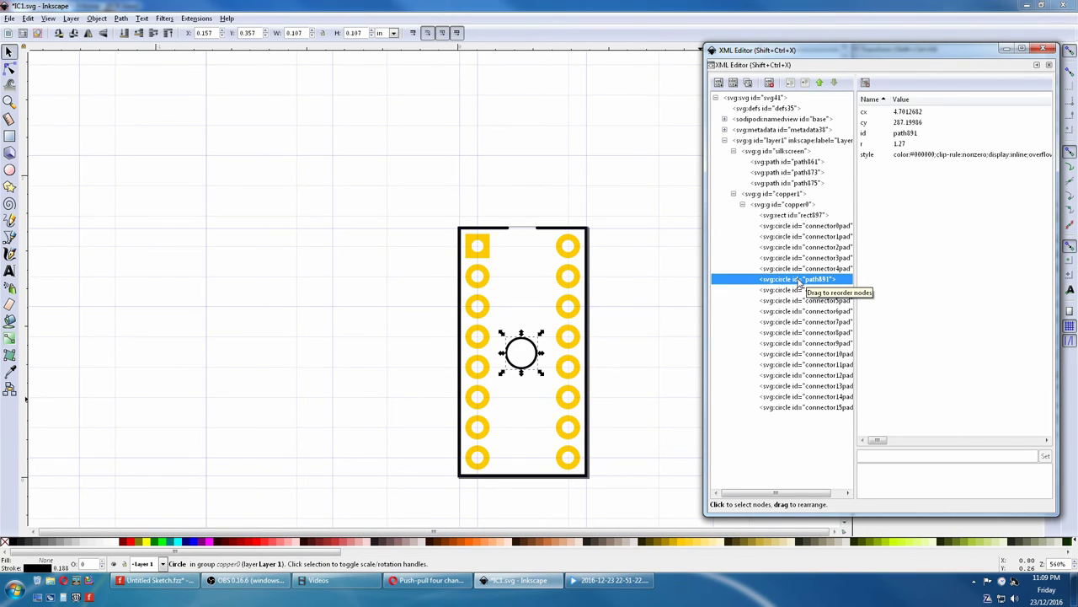
- Raise the path891 circle node within the copper0 group so it sits directly after rect897, above connector0pad
left_click(819, 83)
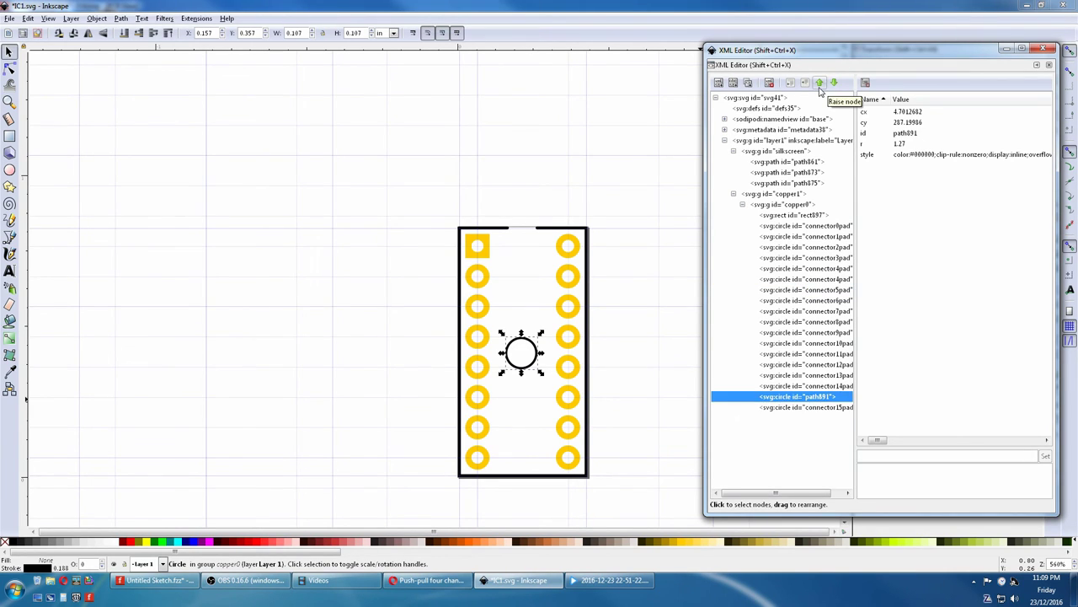
left_click(820, 85)
left_click(820, 85)
left_click(820, 85)
left_click(820, 85)
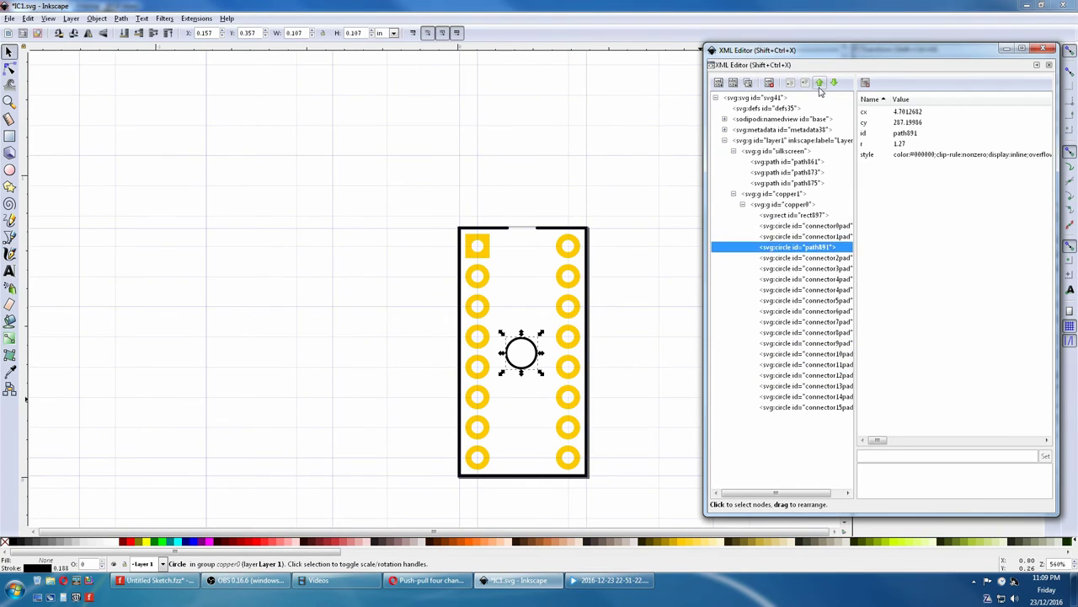
left_click(820, 85)
left_click(820, 85)
left_click(796, 227)
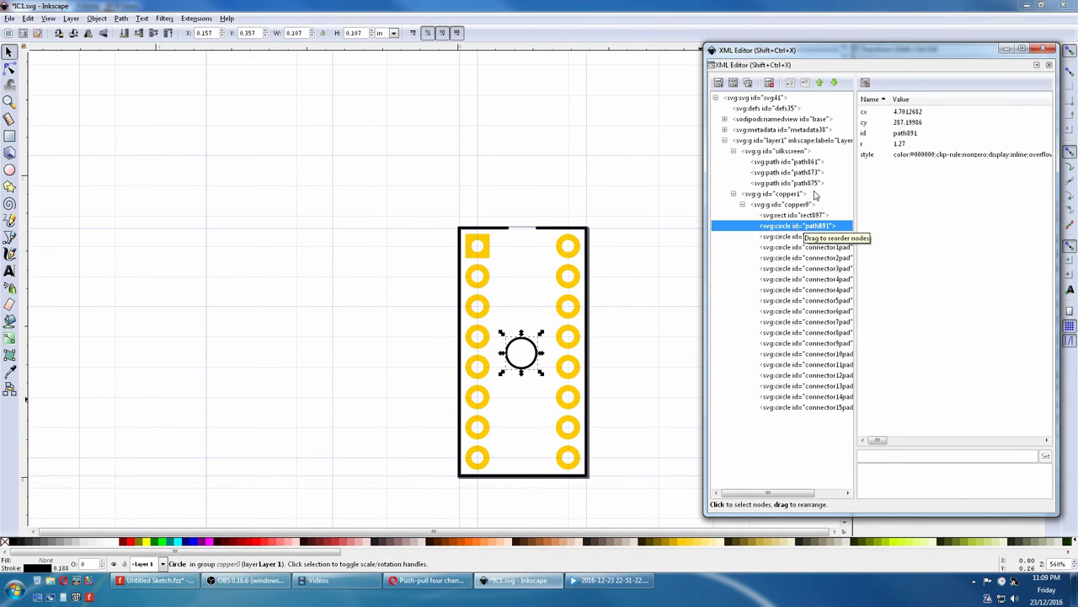
- Set the centre circle's stroke width to 0 mm and give it a flat black fill
left_click(911, 7)
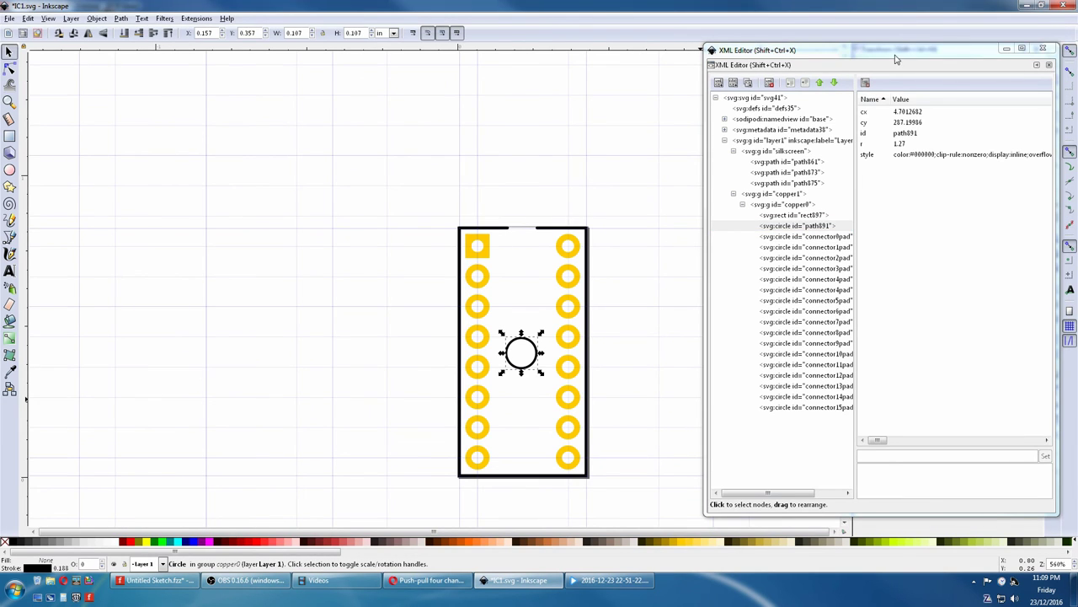
left_click_drag(896, 60, 1074, 60)
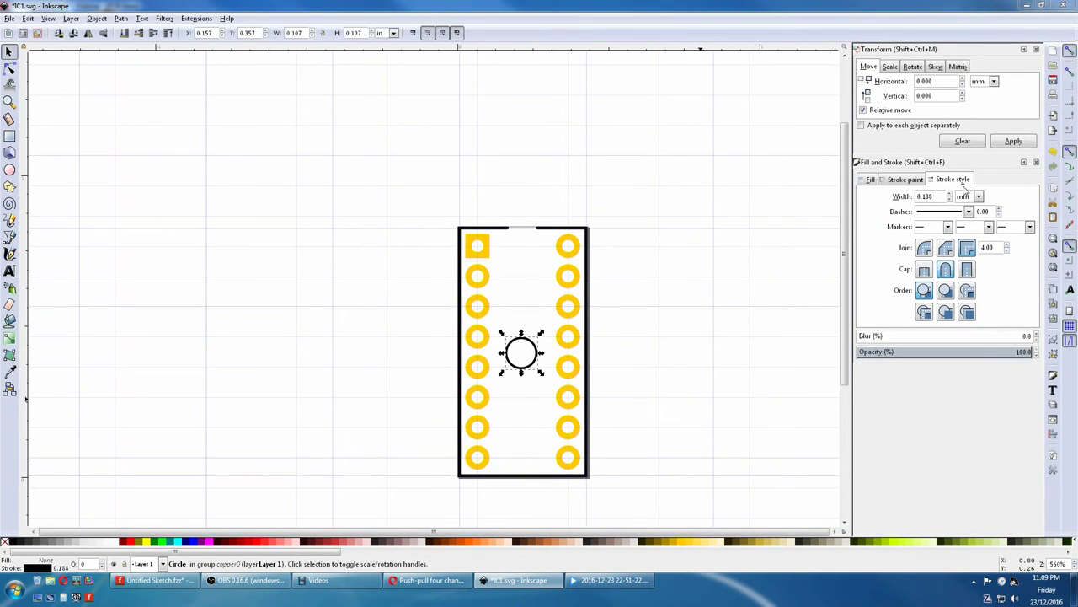
left_click(897, 195)
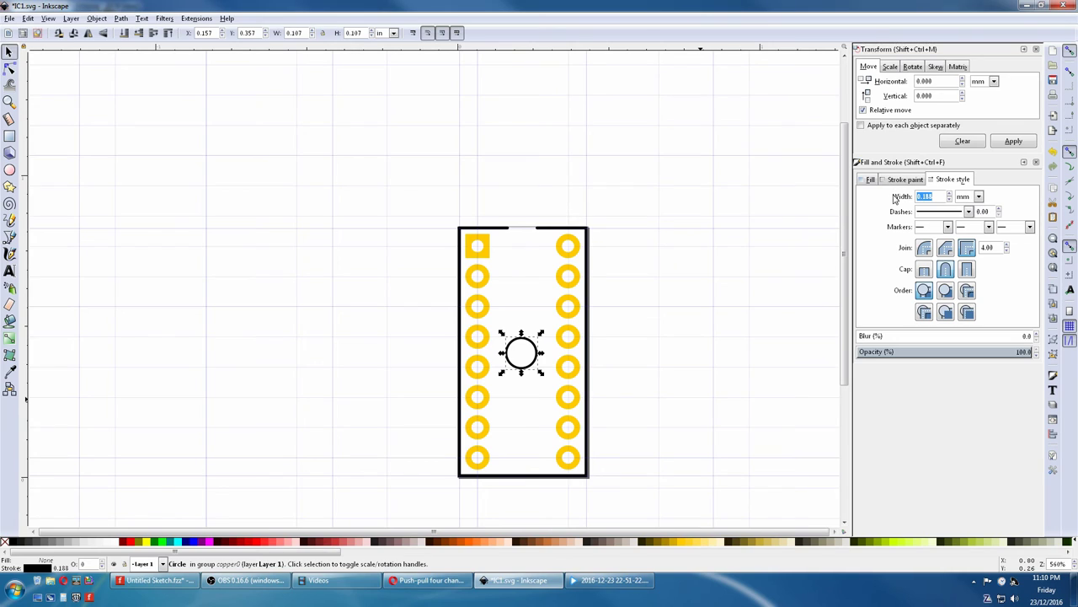
type("0")
key("Return")
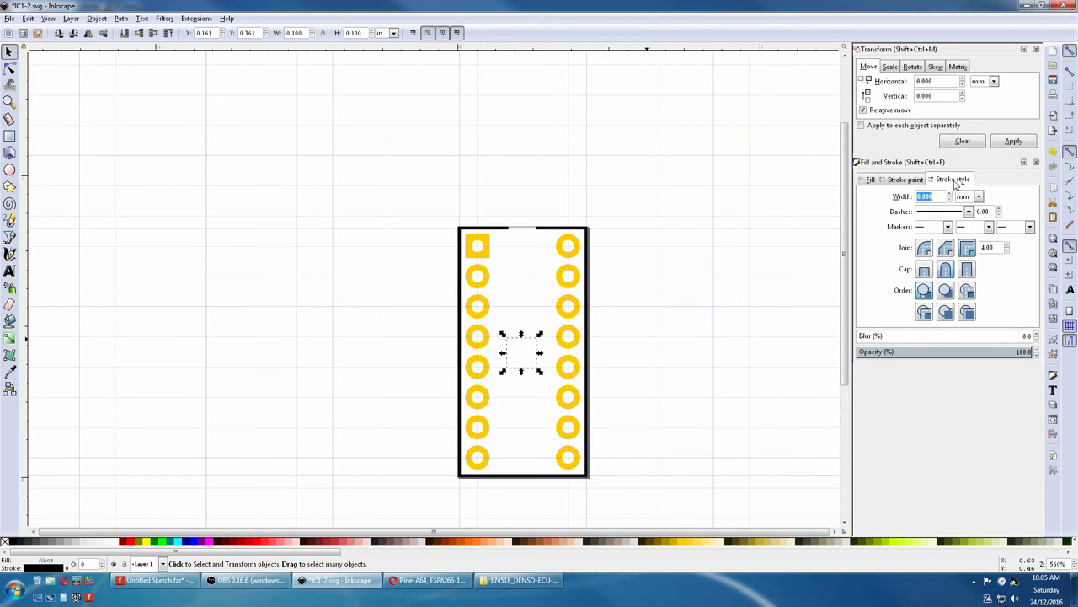
left_click(873, 180)
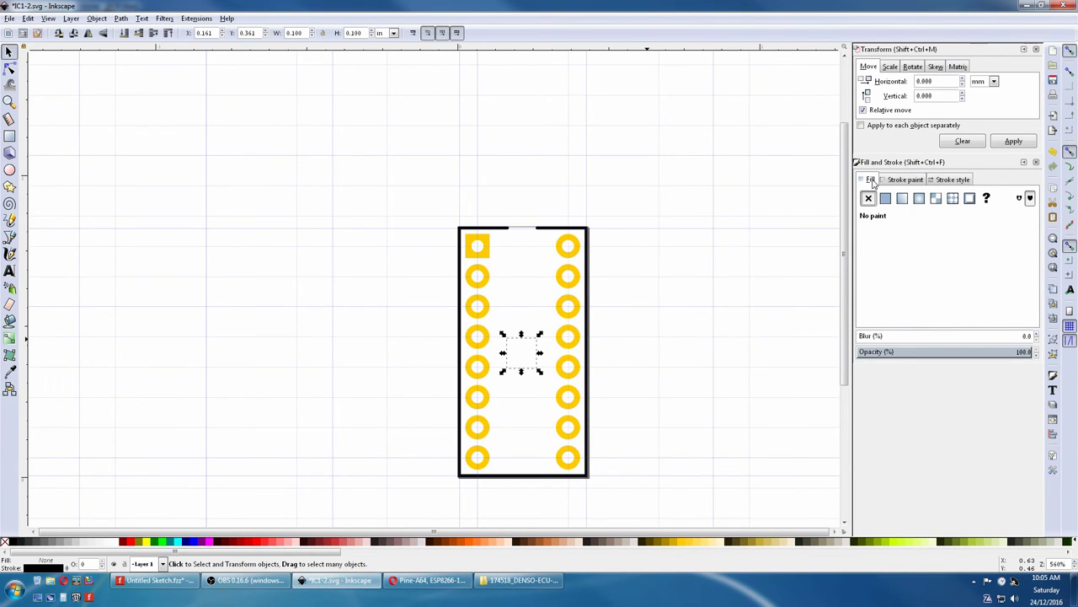
left_click(885, 198)
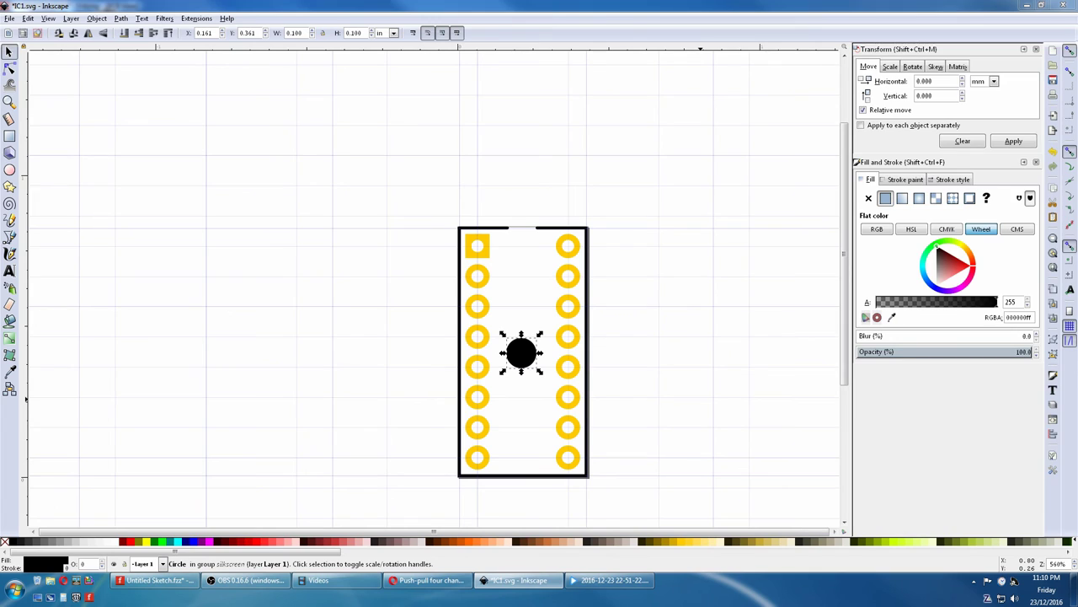
- Select the path891 circle in the copper0 group in the XML tree and save the drawing as Plain SVG named IC1-2 in Downloads
key("ctrl+shift+x")
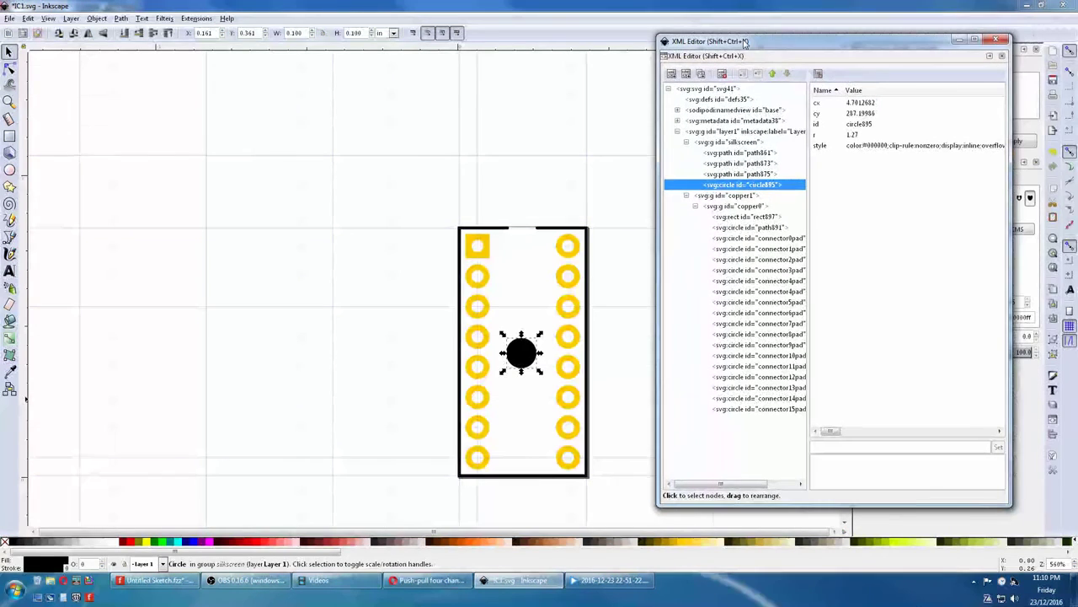
left_click(752, 229)
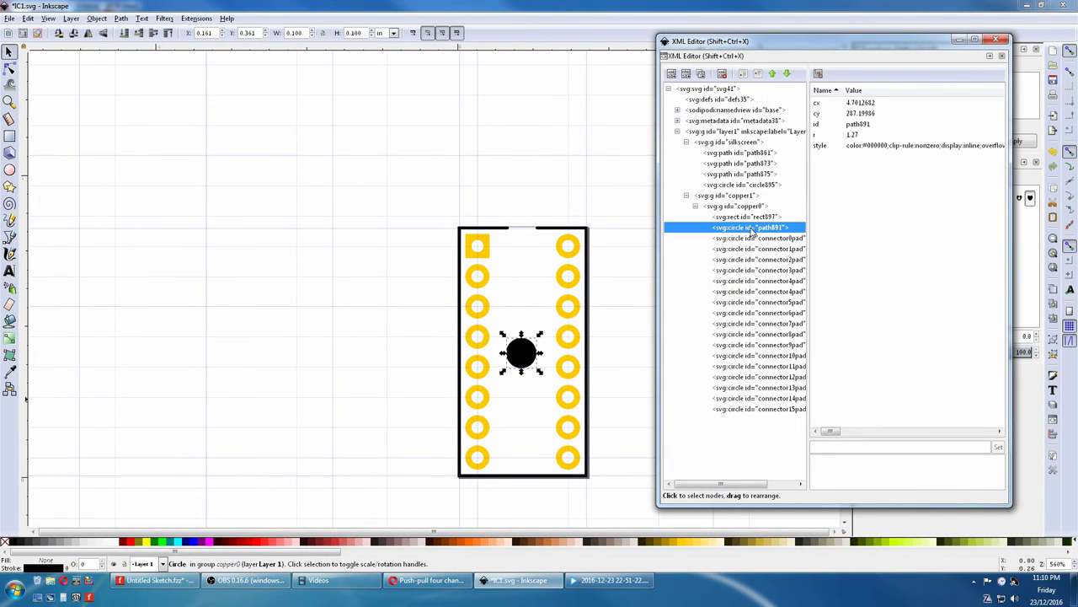
left_click(752, 240)
left_click(750, 229)
left_click(9, 19)
left_click(29, 101)
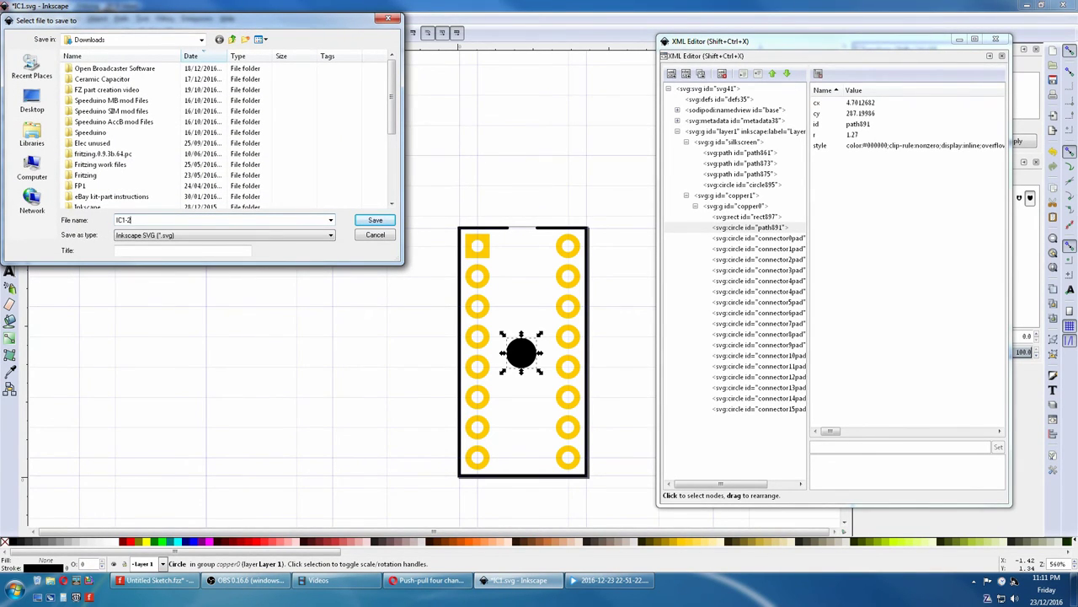
left_click(330, 235)
left_click(315, 257)
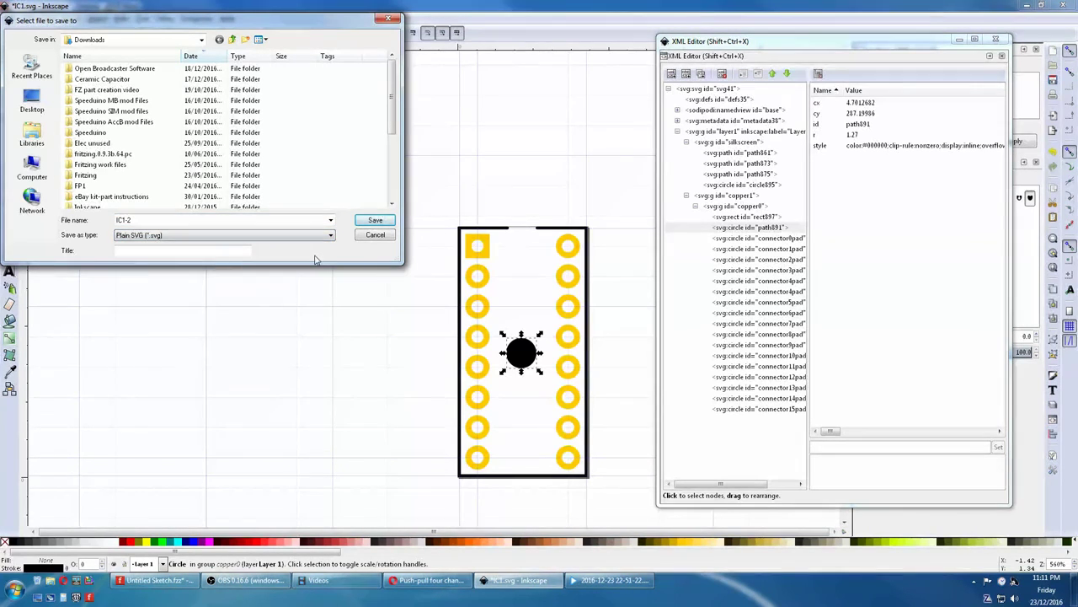
left_click(375, 220)
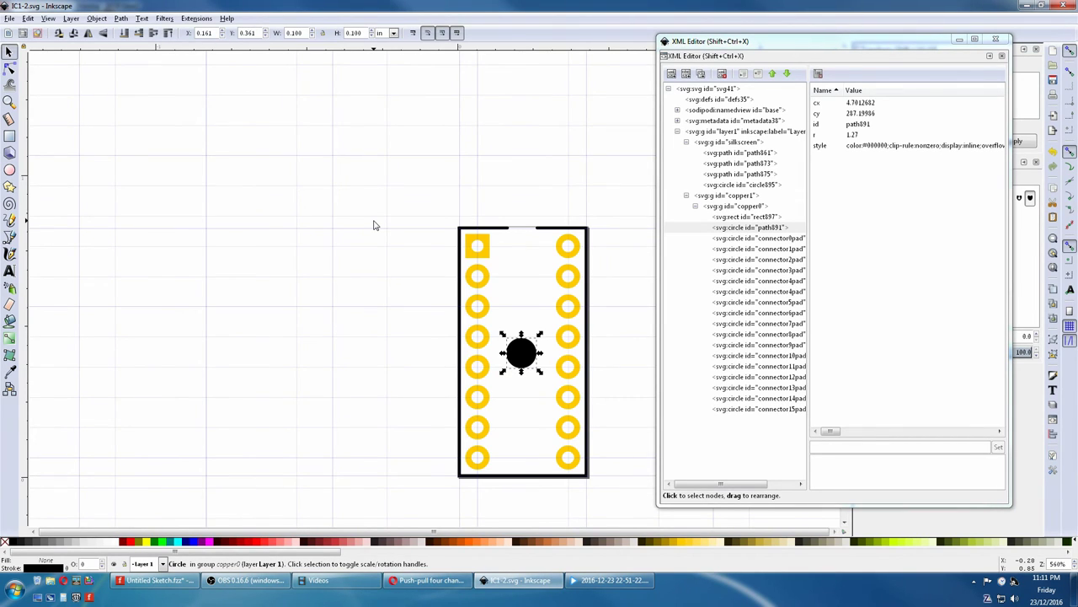
- Switch to Fritzing, open IC1 in the new parts editor and show its PCB view
left_click(145, 582)
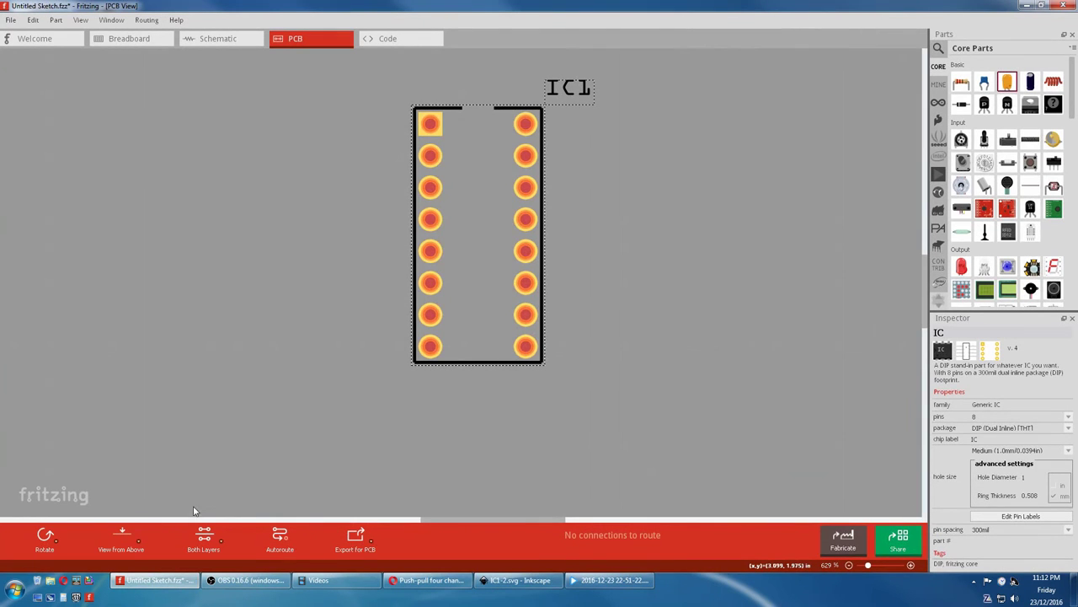
right_click(462, 276)
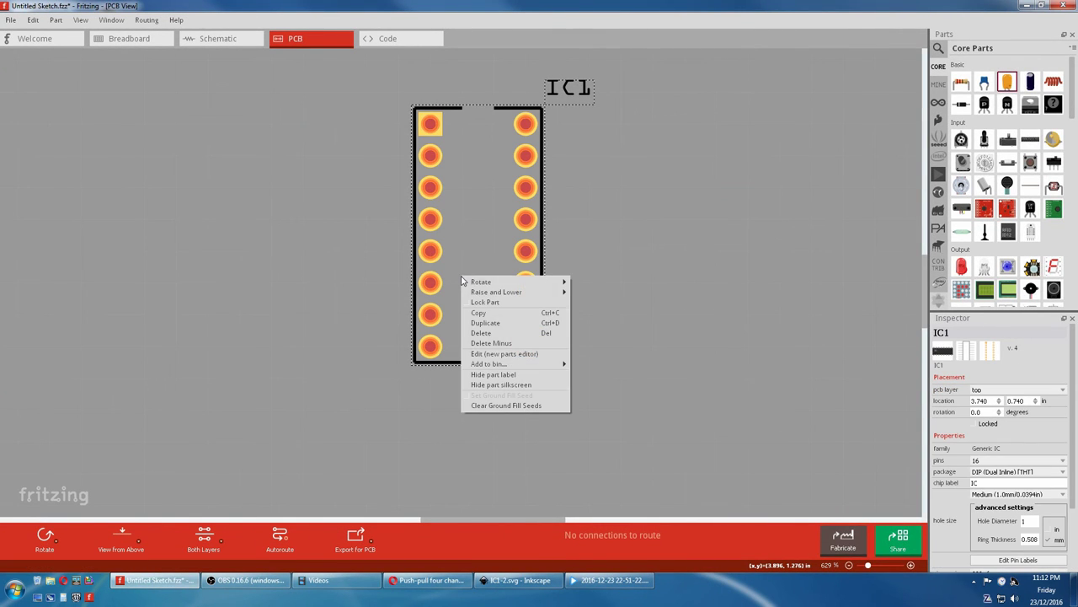
left_click(497, 353)
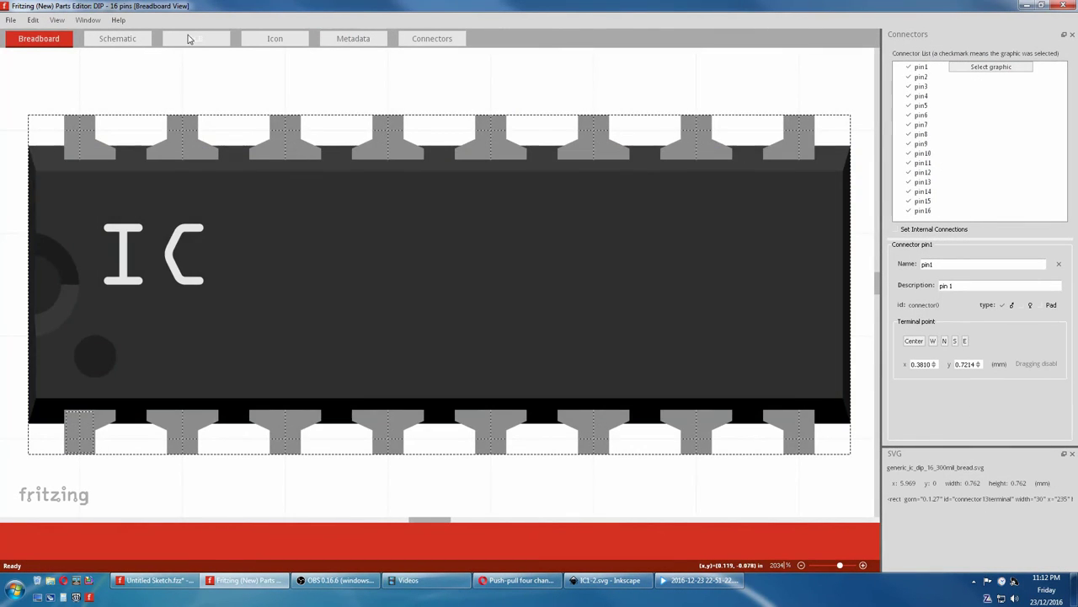
left_click(189, 37)
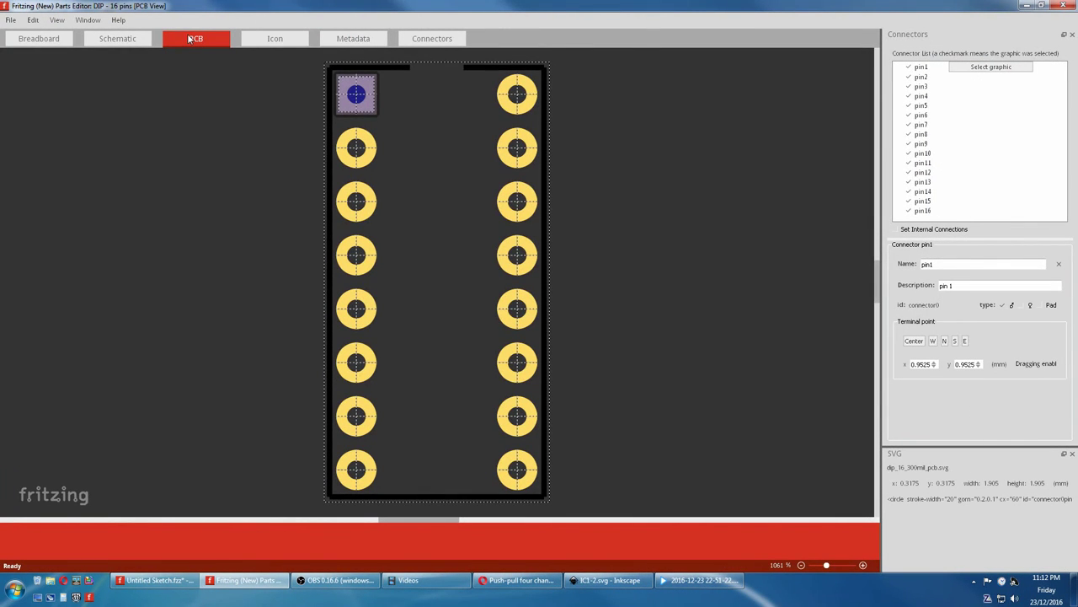
- Load IC1-2.svg from Downloads as the part's PCB view image
left_click(11, 21)
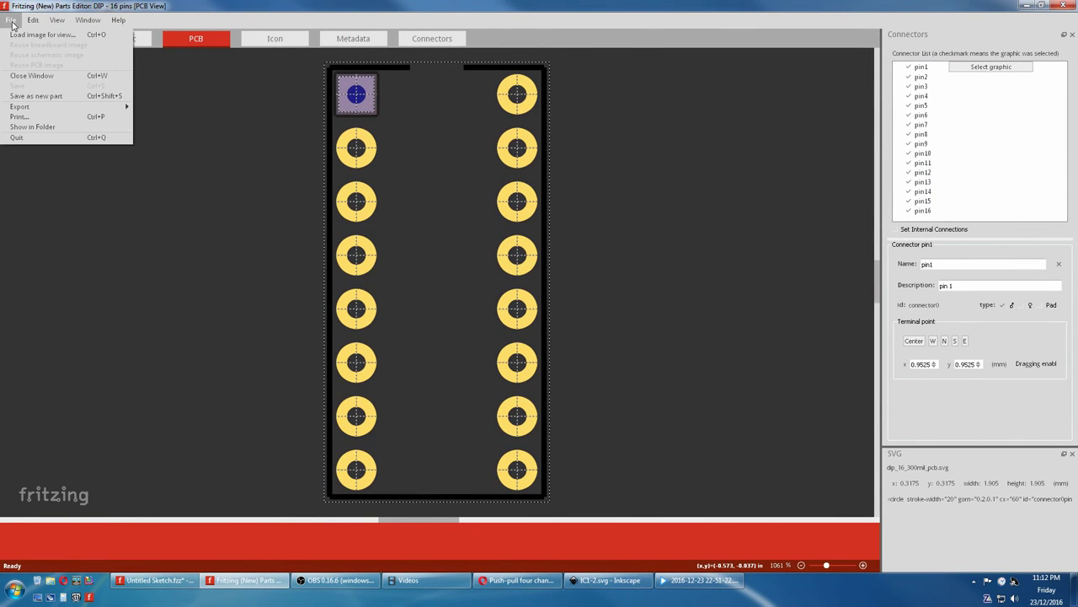
left_click(15, 37)
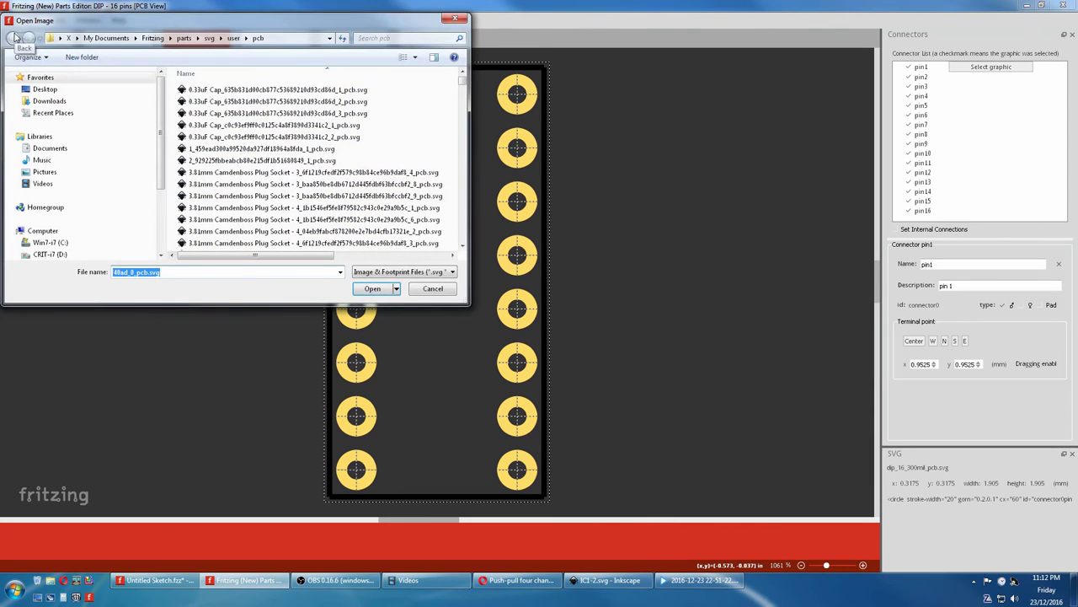
left_click(48, 102)
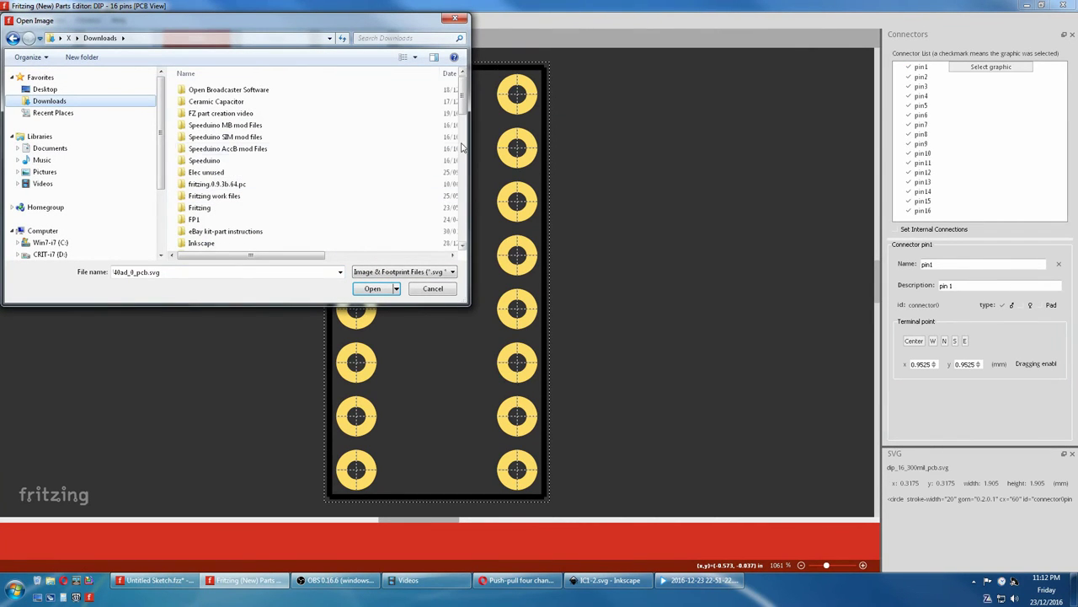
left_click_drag(462, 106, 462, 138)
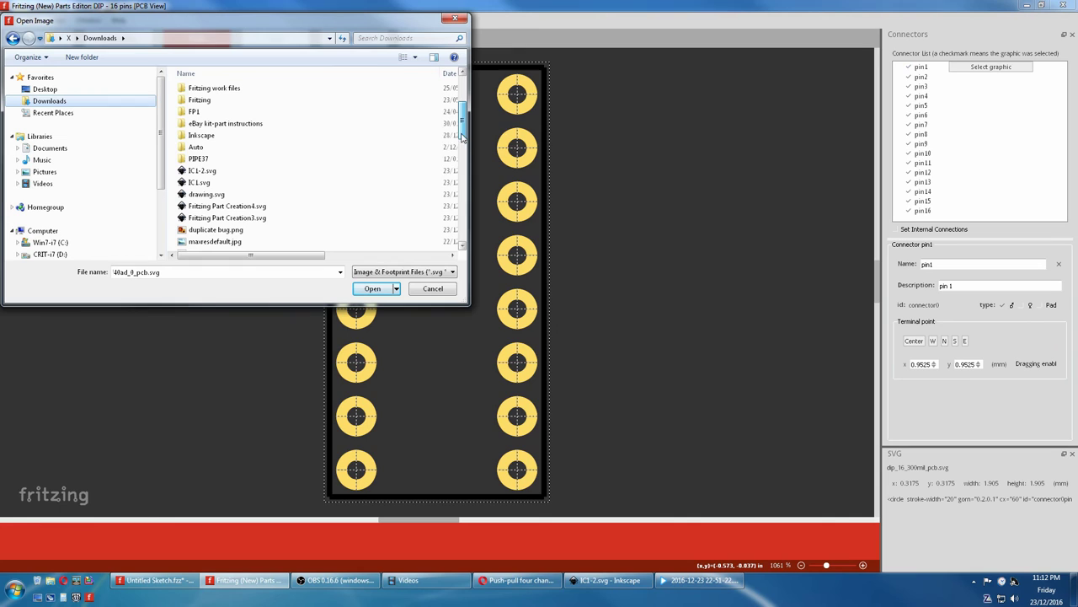
left_click(200, 172)
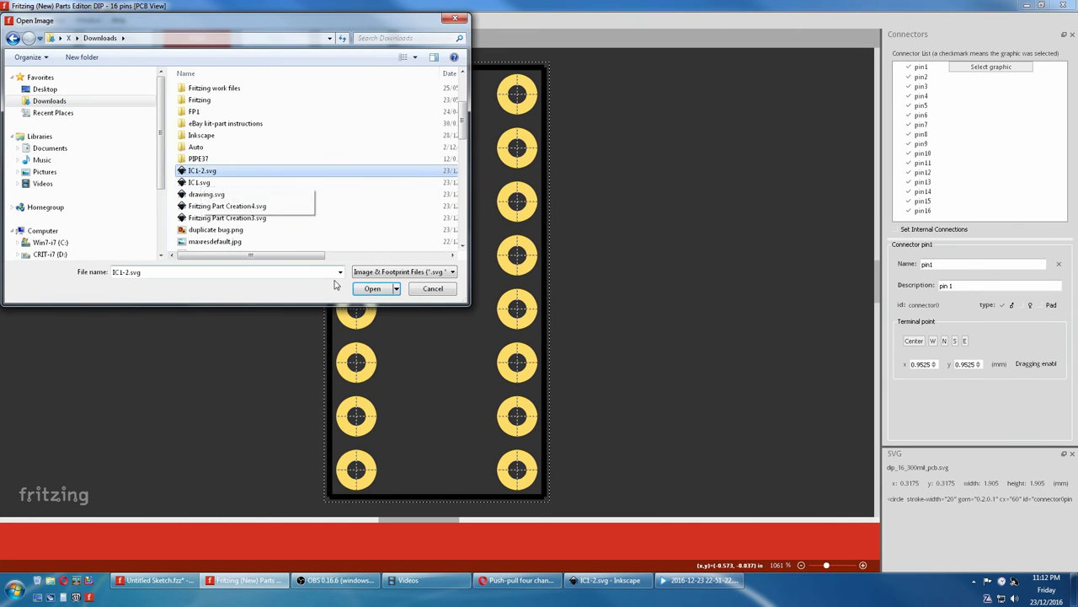
left_click(367, 288)
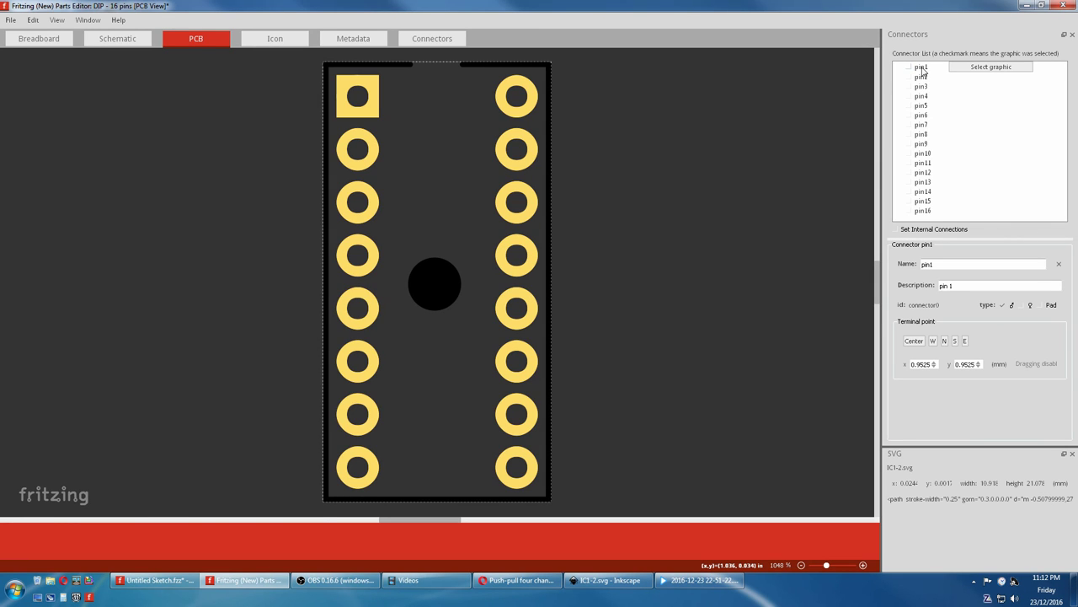
- Assign the square pad graphic to pin1 and the round pad directly below it to pin2
left_click(969, 67)
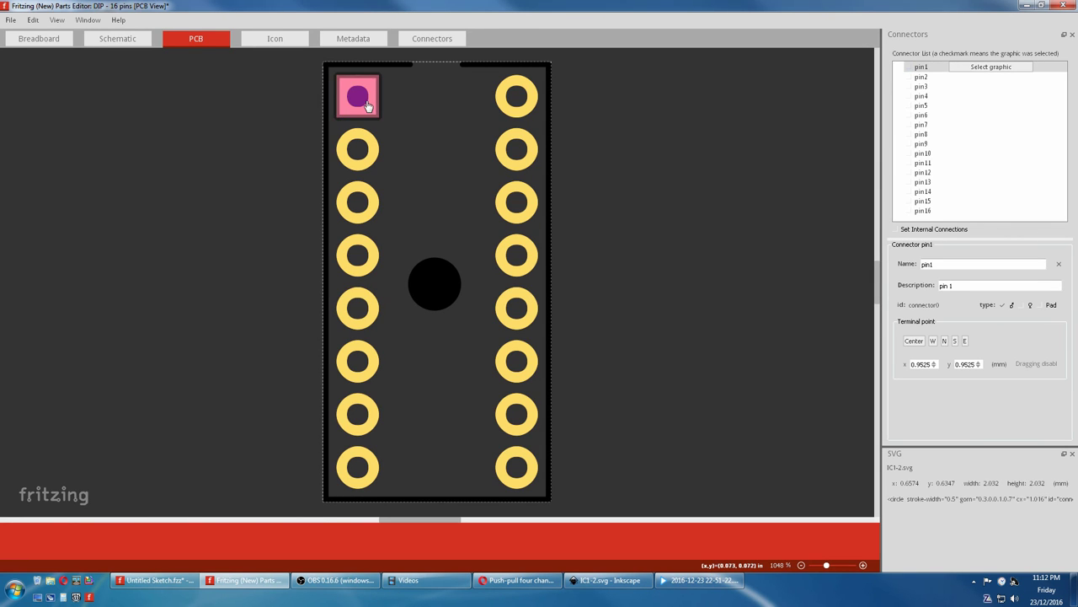
left_click(357, 96)
left_click(919, 77)
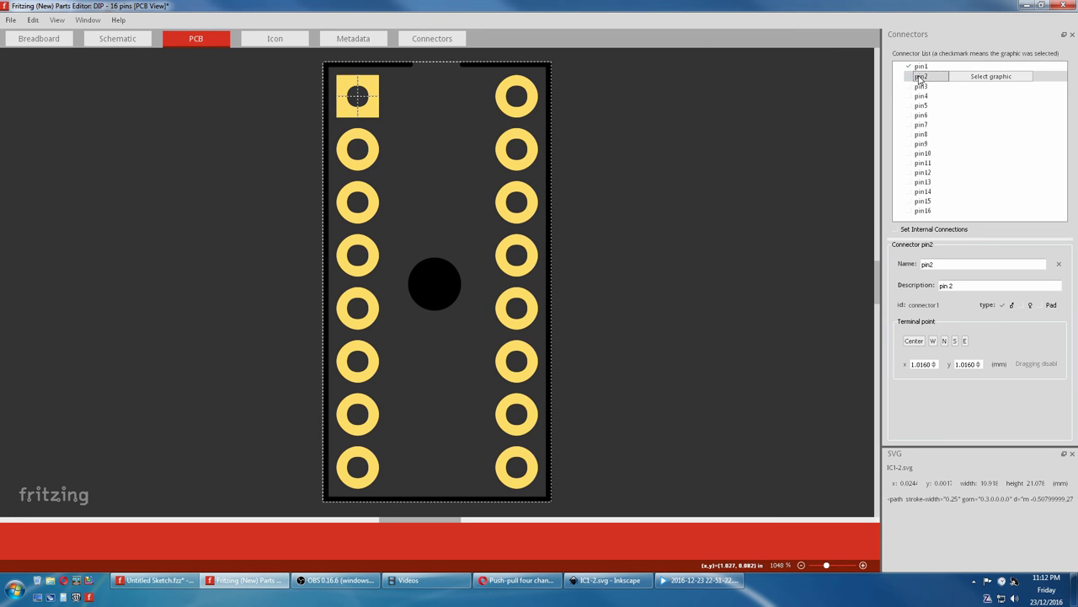
left_click(963, 81)
left_click(357, 150)
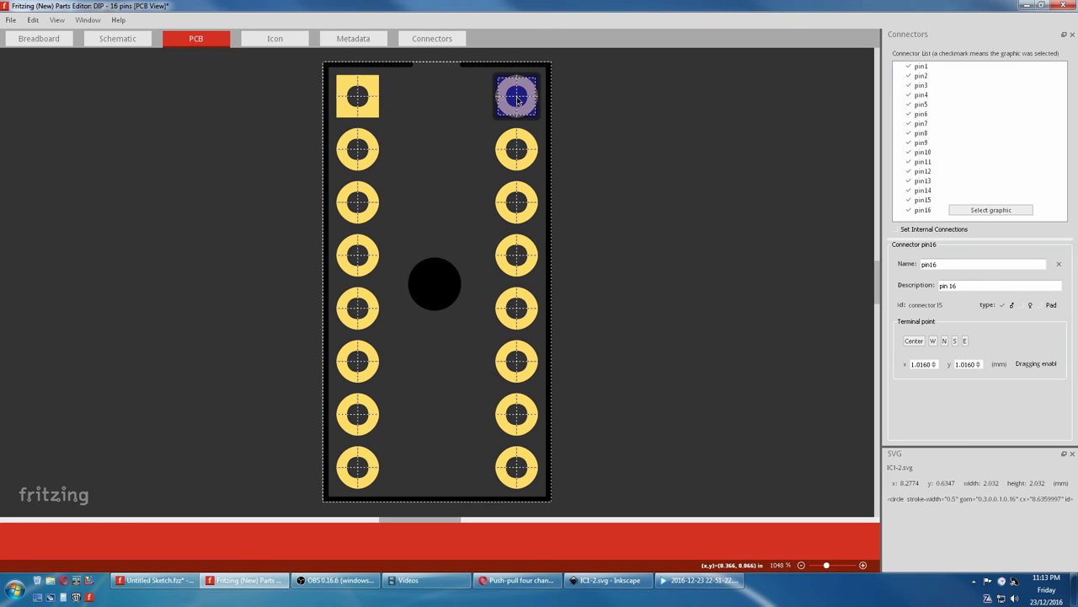
- Save the design as a new part with the filename prefix "IC test" and close the parts editor
left_click(12, 22)
left_click(41, 95)
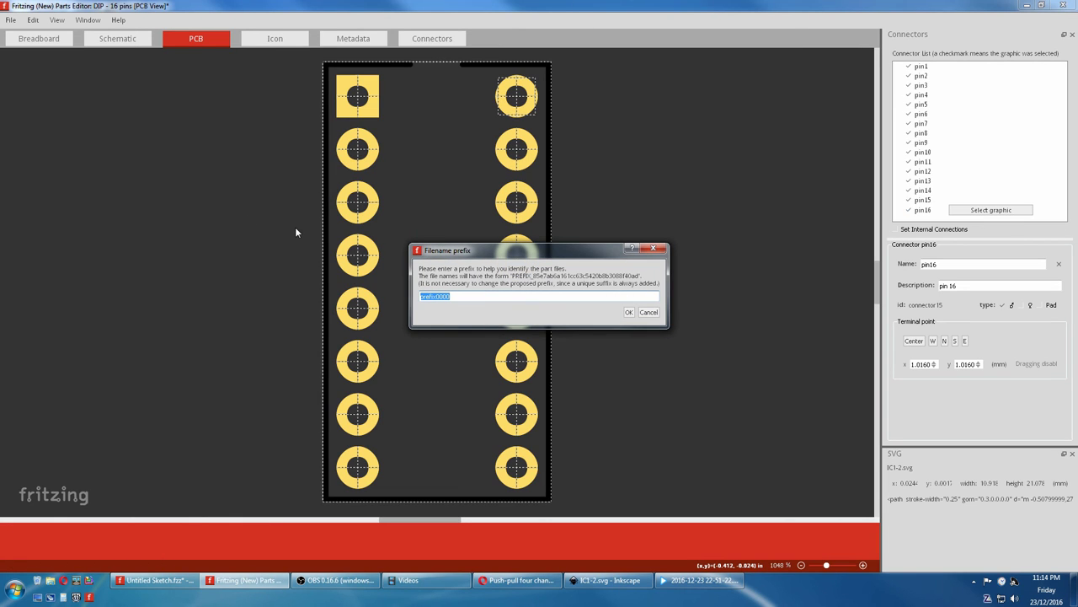
type("IC test")
left_click(629, 312)
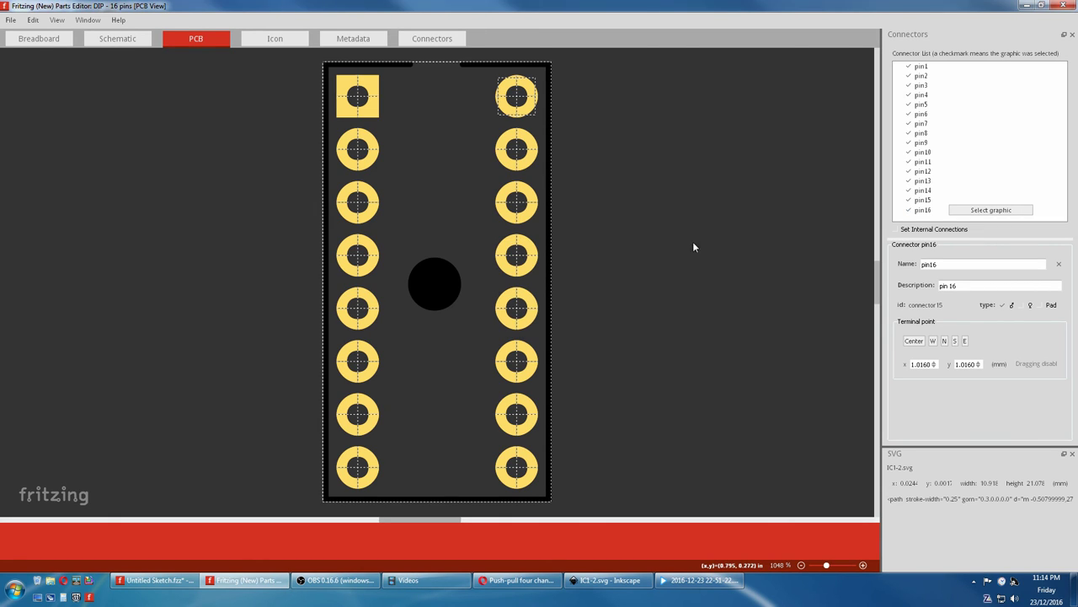
left_click(1068, 5)
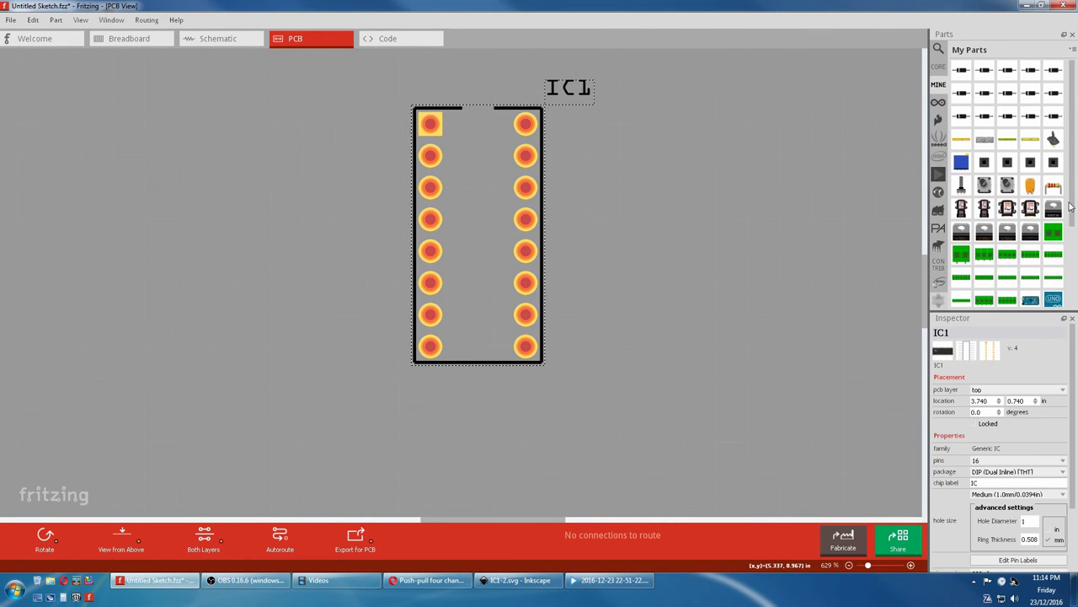
- Replace IC1 on the board with the newly saved IC from My Parts, positioned at about 3.534, 0.835 in
left_click_drag(1073, 204, 1074, 302)
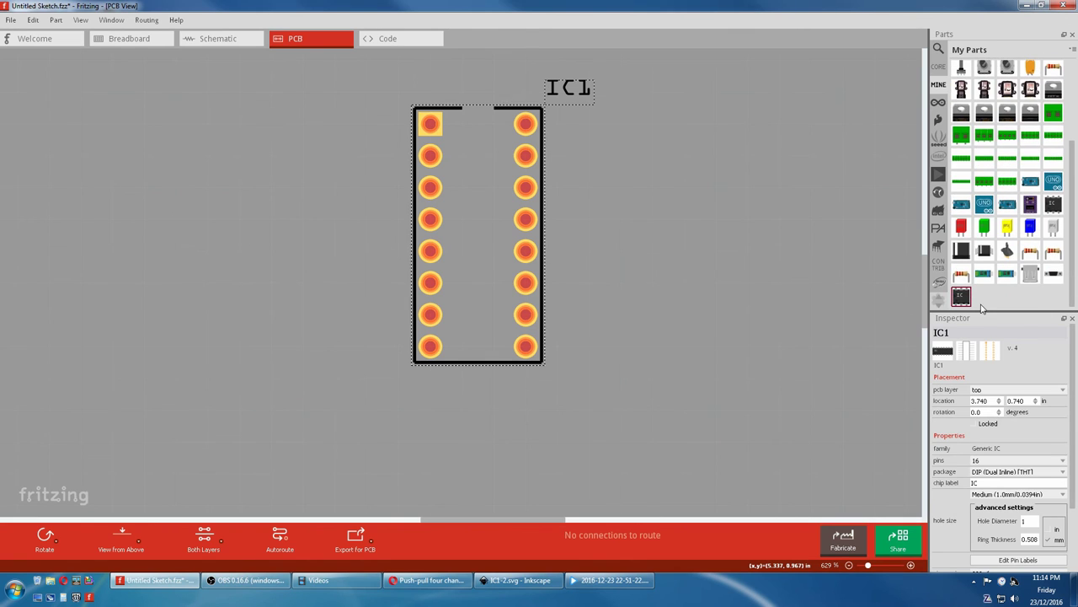
left_click_drag(961, 296, 683, 212)
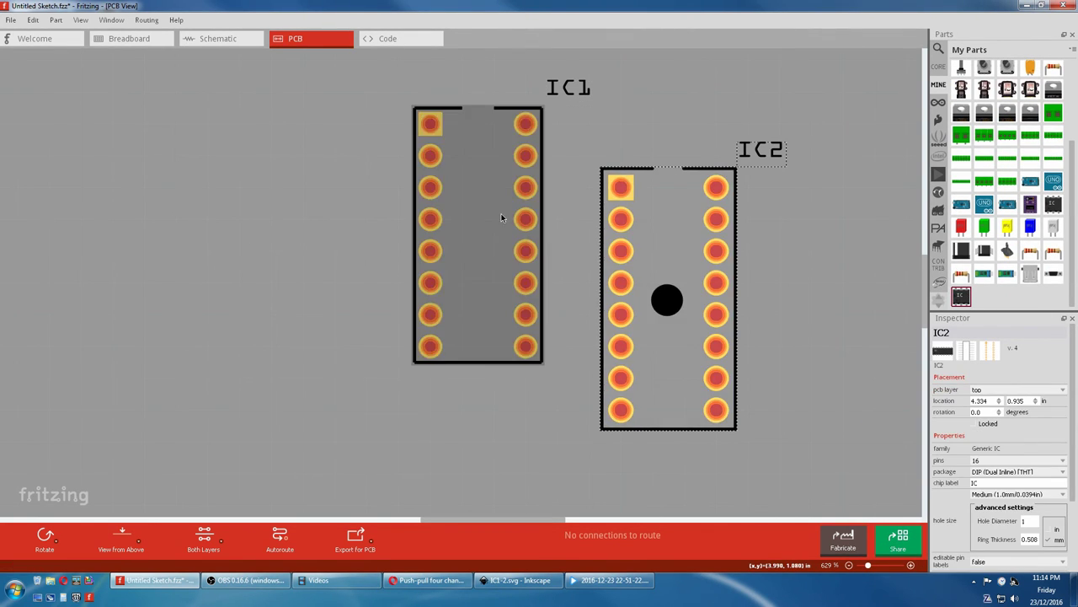
right_click(480, 214)
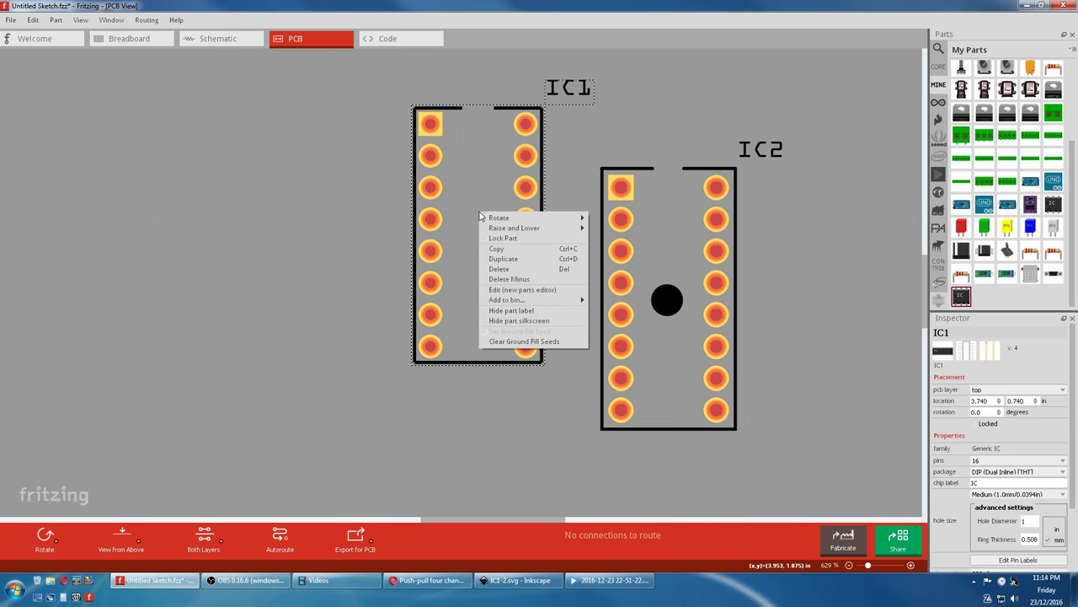
left_click(499, 269)
left_click_drag(657, 249, 420, 223)
- Export the board for production as Extended Gerber (RS-274X) into a new folder named 5 in Downloads
scroll(474, 267, "down", 5)
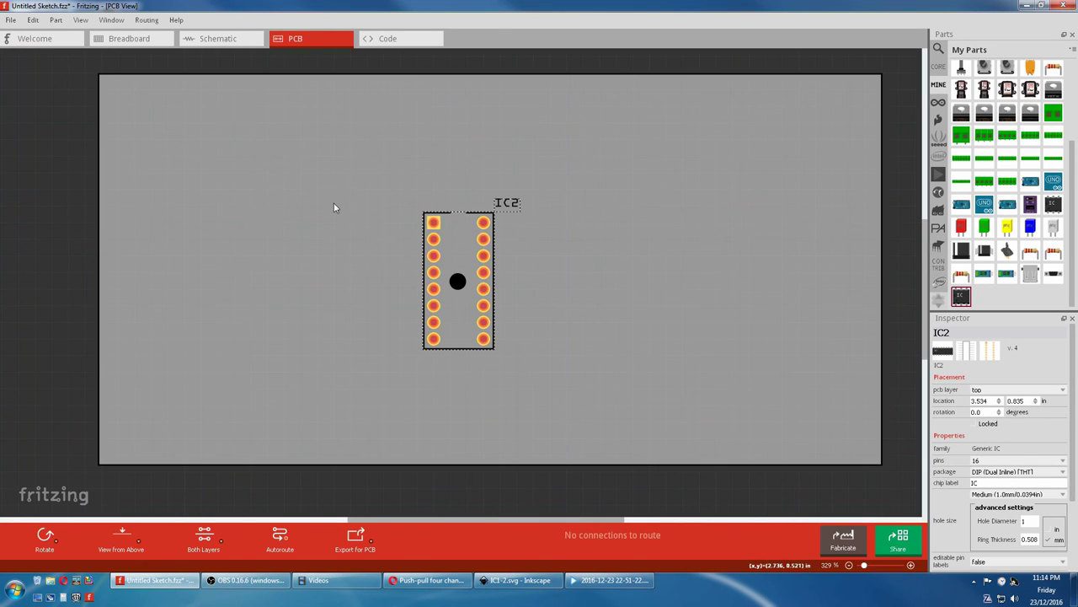
left_click(11, 20)
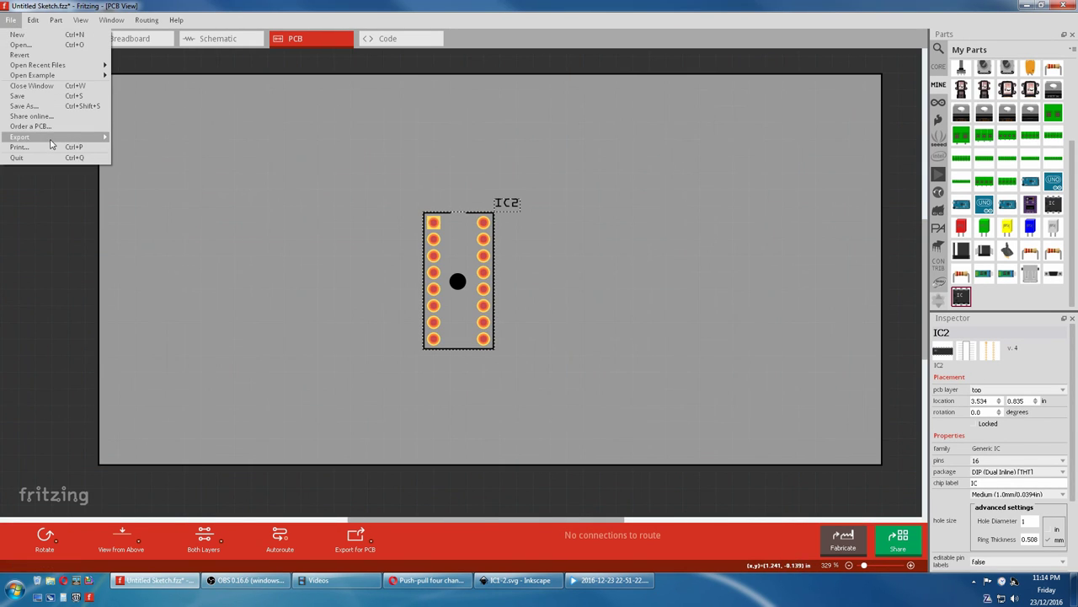
mouse_move(52, 138)
mouse_move(140, 150)
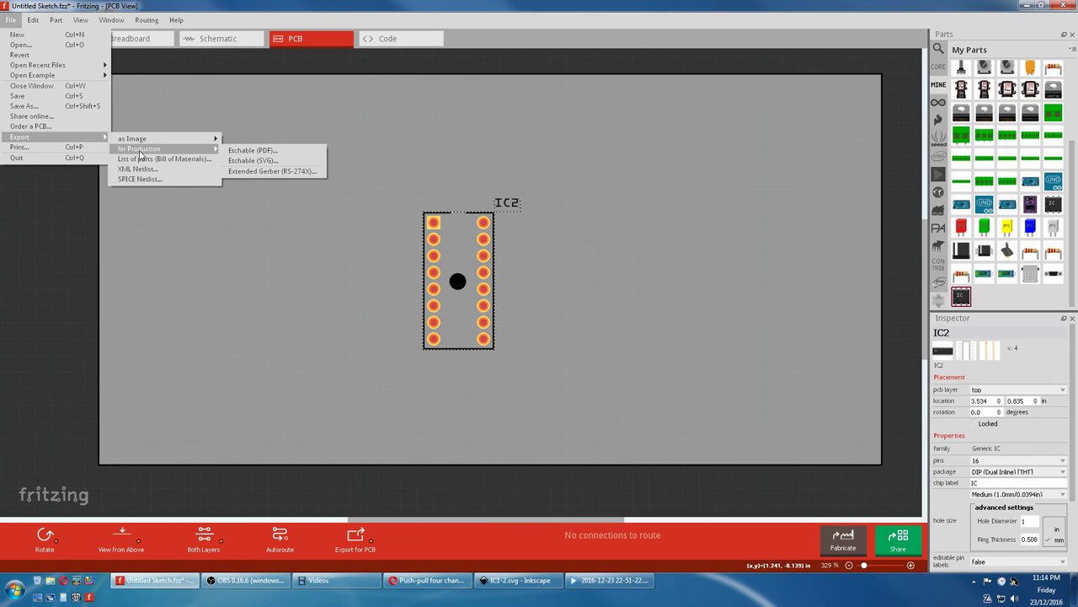
left_click(255, 172)
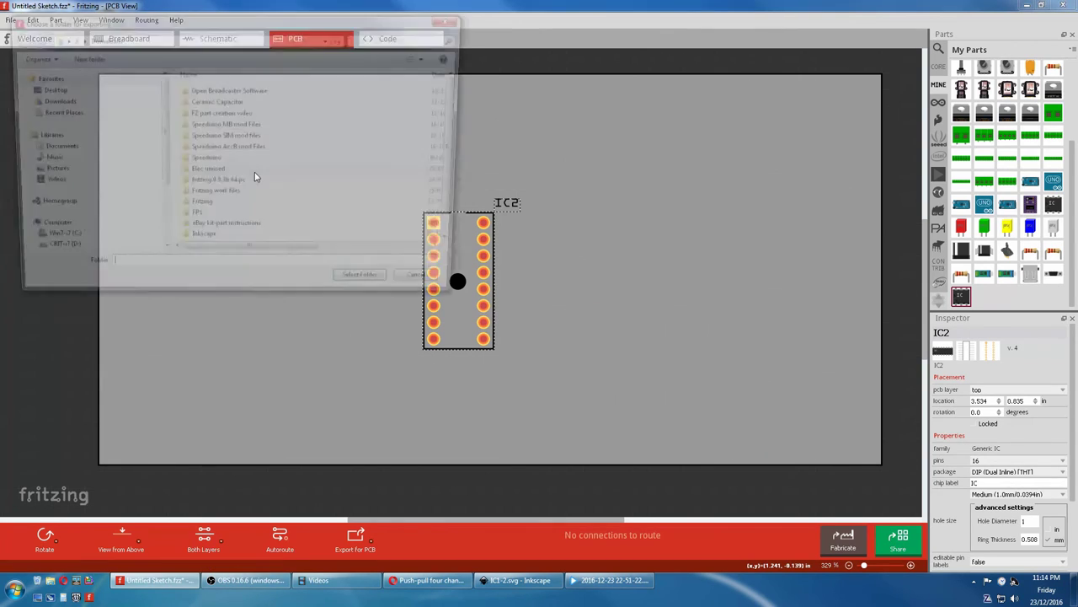
right_click(404, 219)
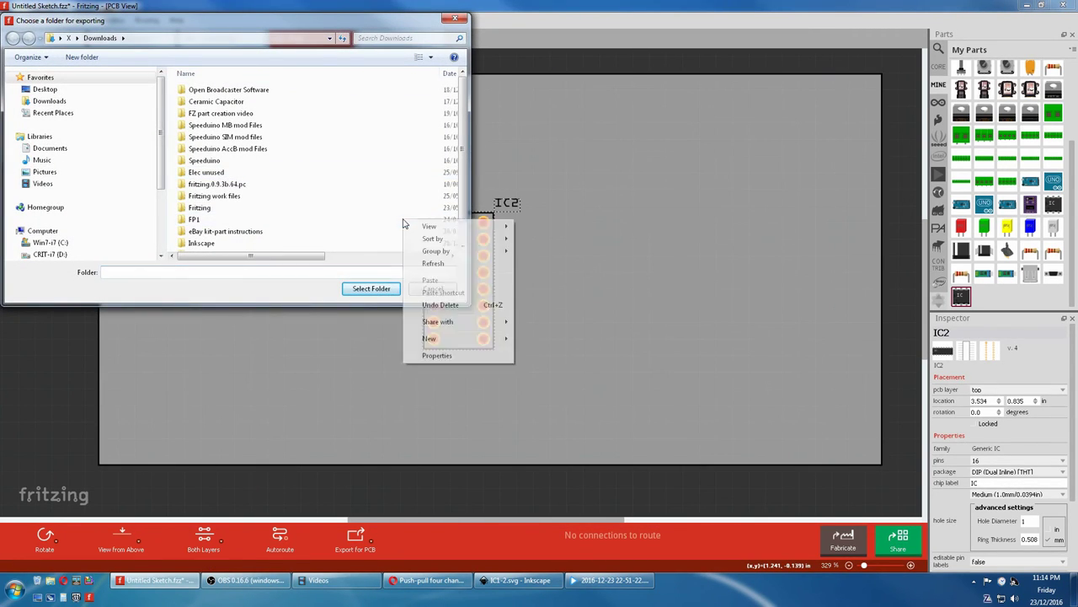
mouse_move(469, 339)
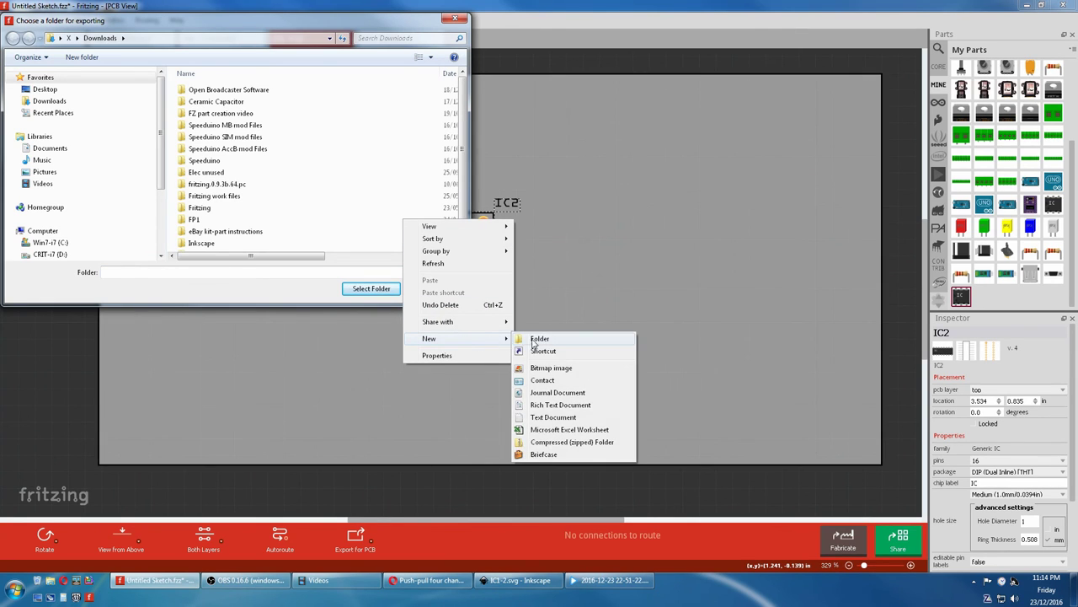
left_click(532, 337)
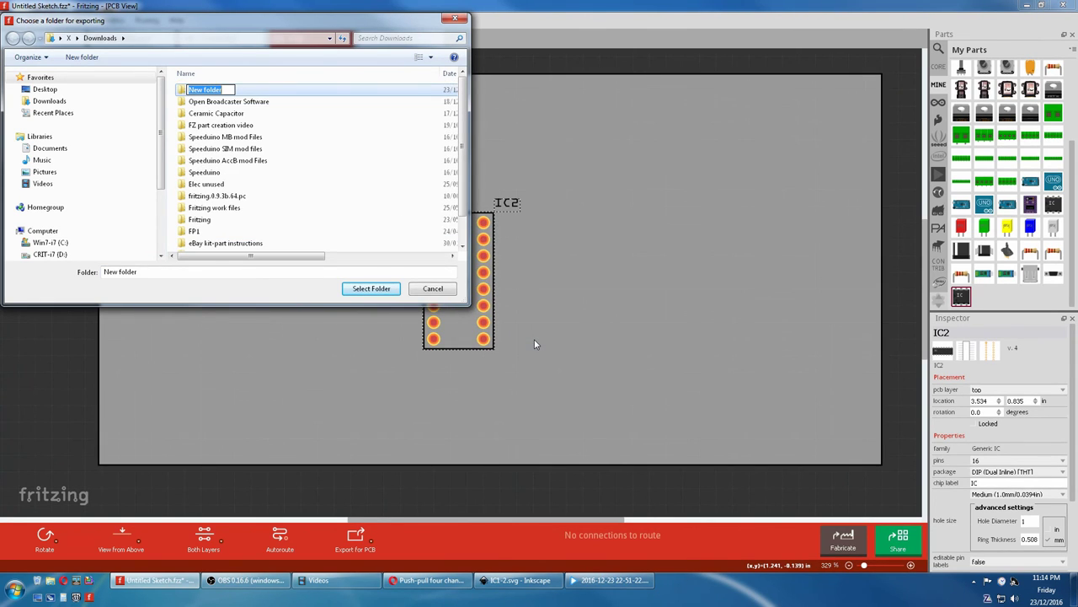
type("5")
key("Return")
left_click(387, 290)
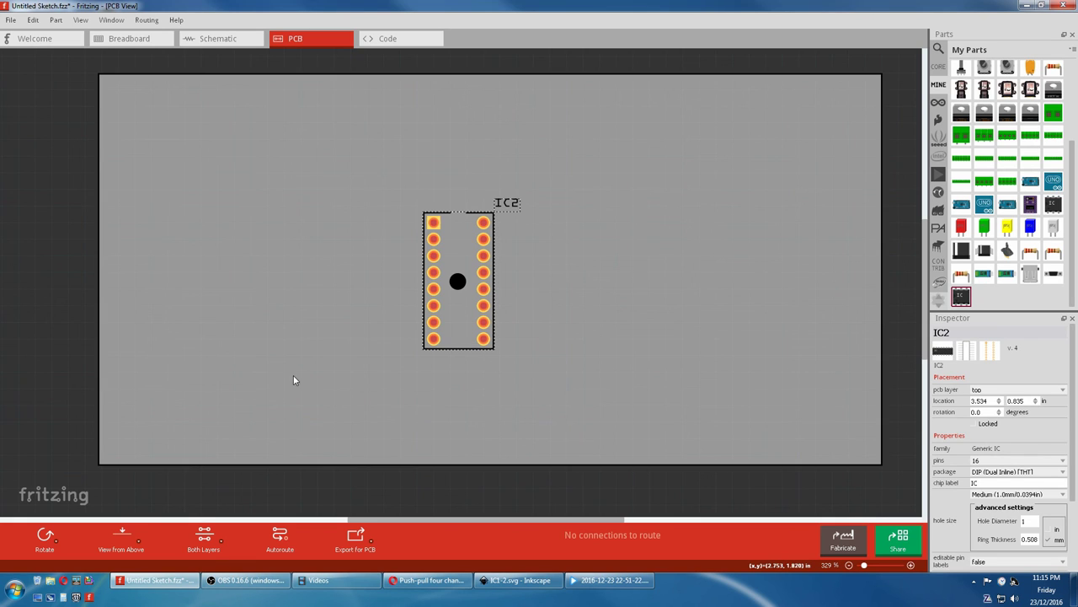
- Start the Gerbv viewer and open the Untitled Sketch_copperTop.gtl layer from folder 5 in Downloads
left_click(77, 597)
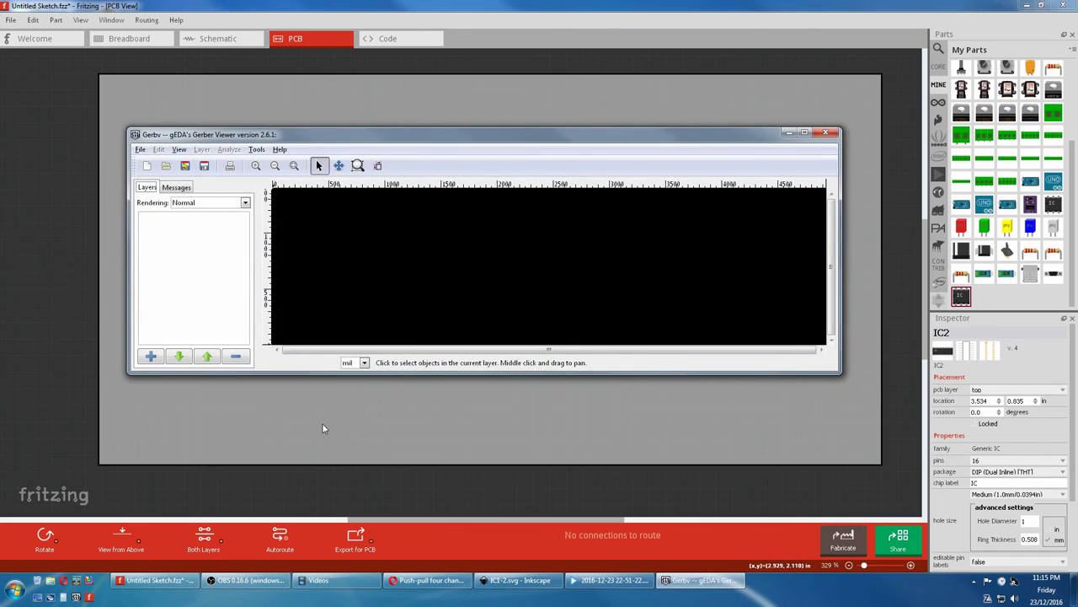
left_click(142, 151)
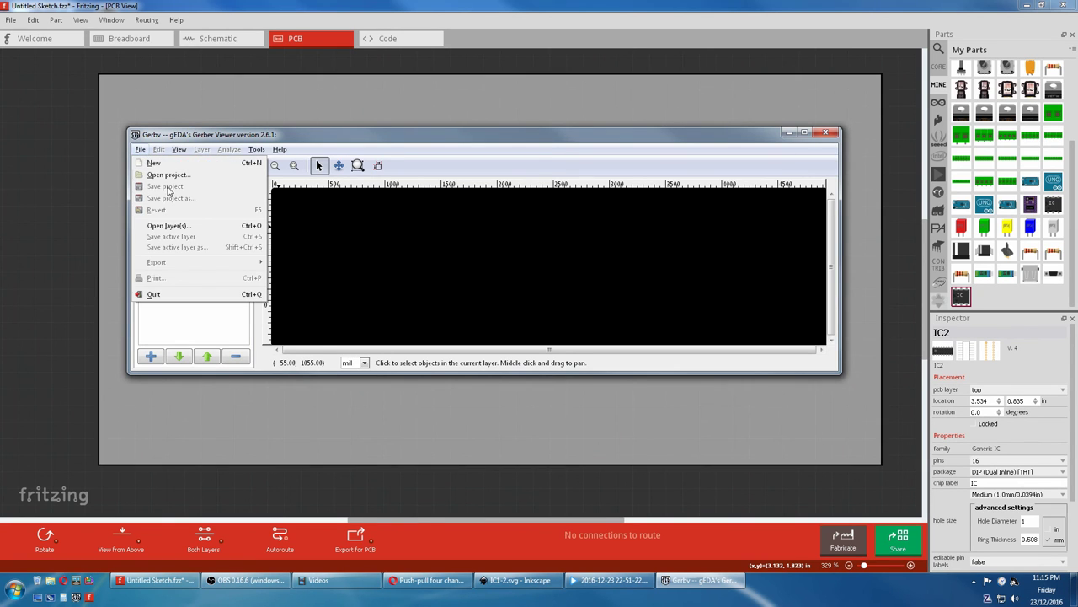
left_click(170, 230)
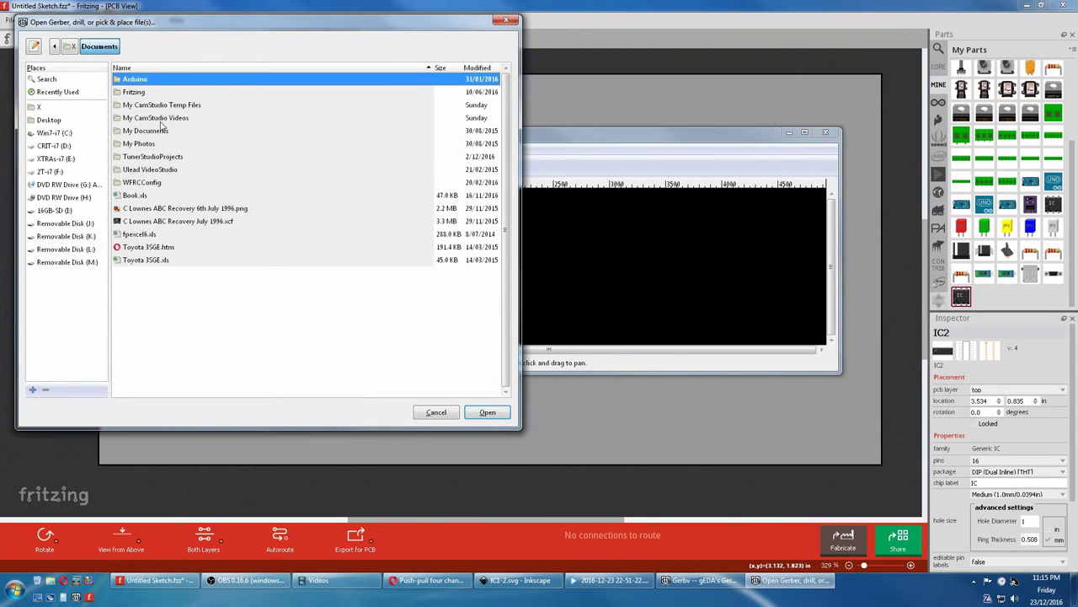
left_click(71, 46)
double_click(137, 193)
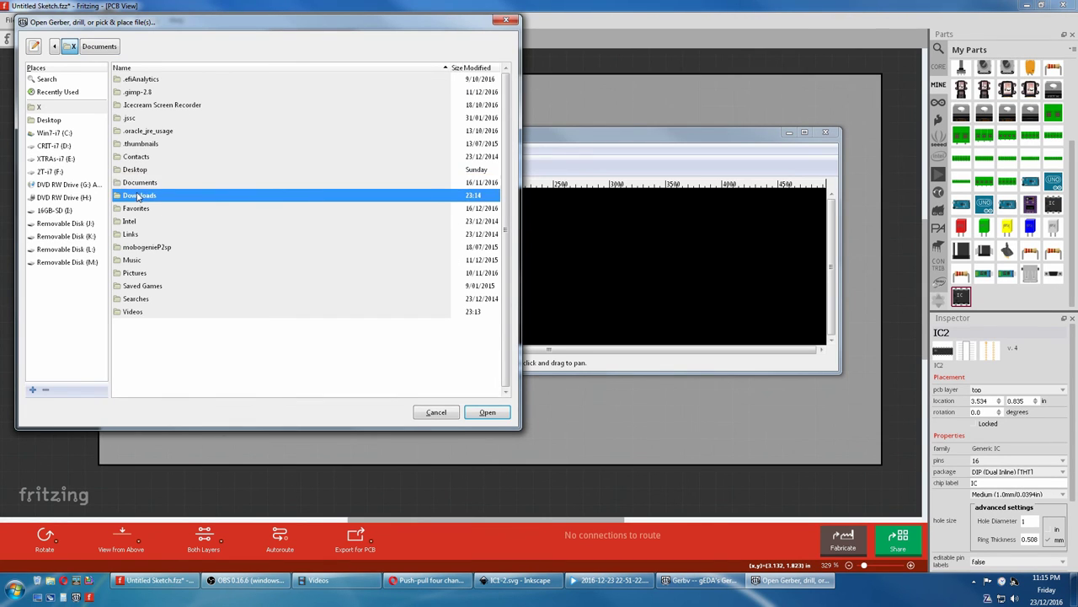
double_click(126, 78)
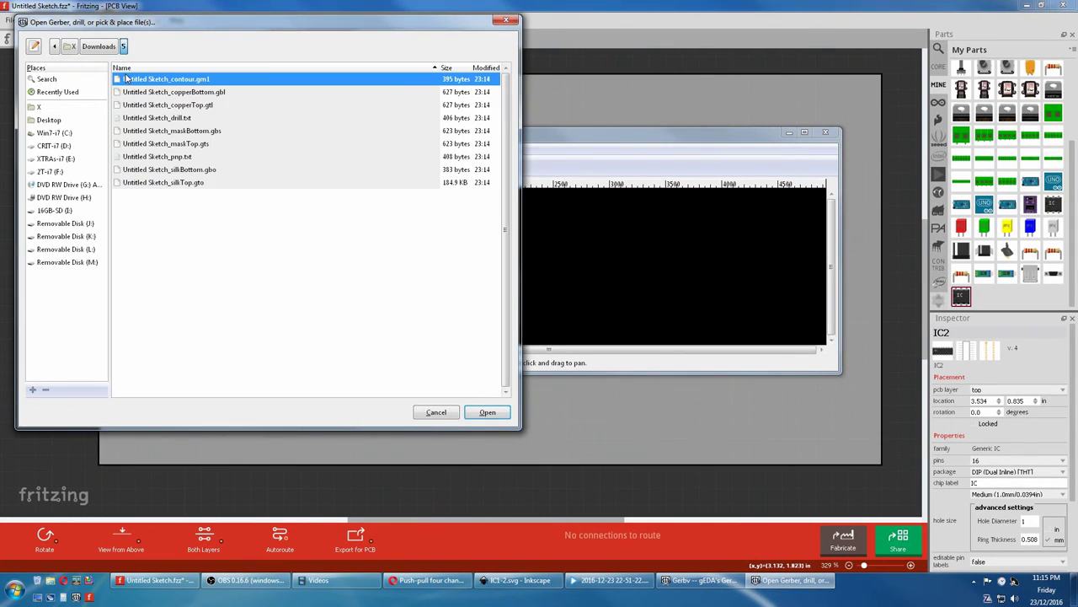
left_click(179, 106)
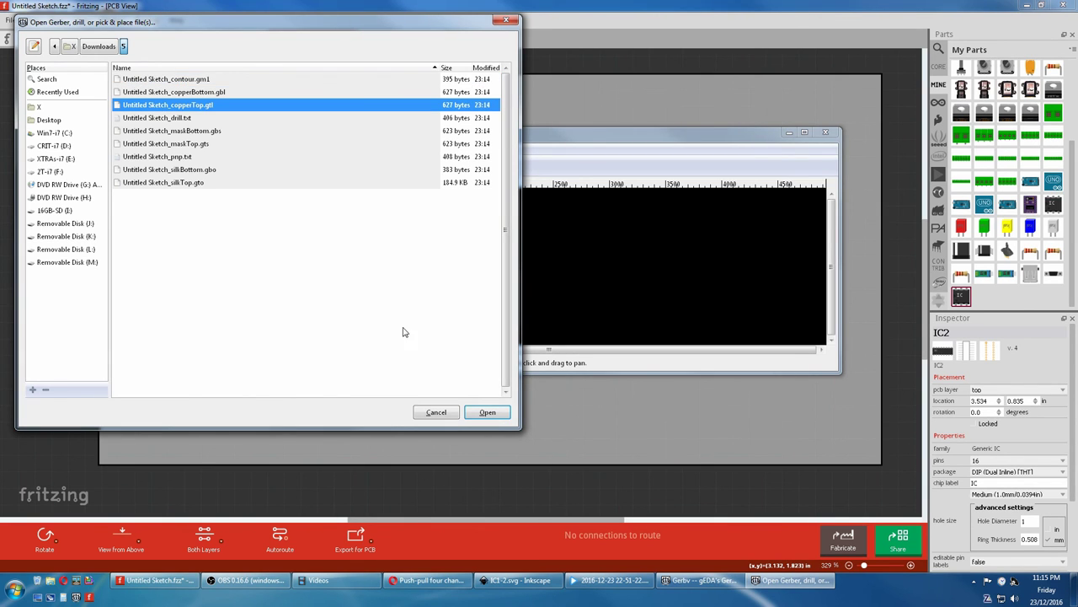
left_click(489, 413)
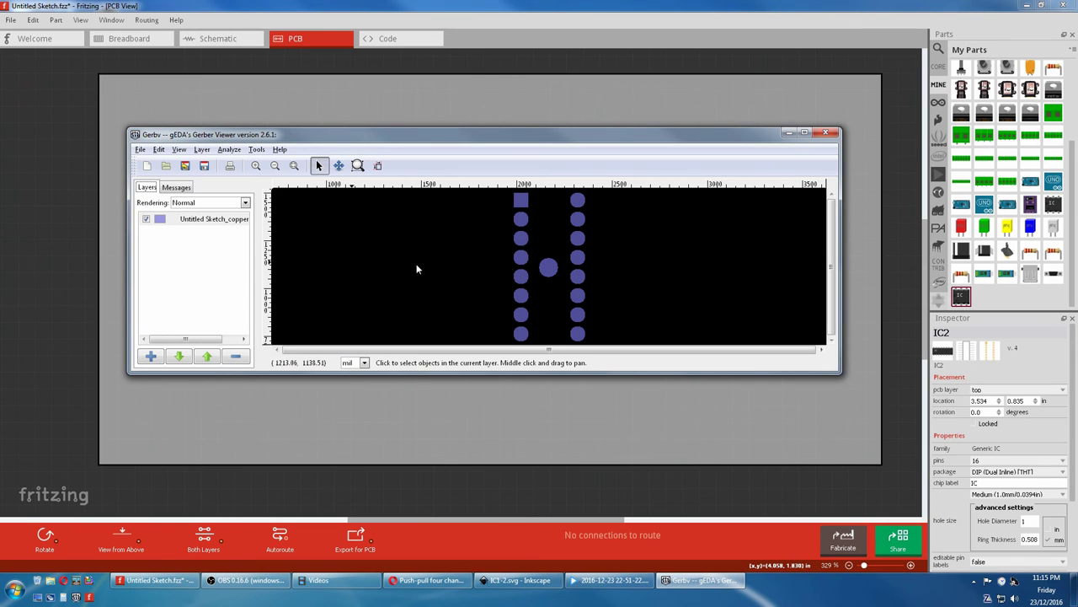
- Add the drill file Untitled Sketch_drill.txt as another layer over the top copper
left_click(140, 149)
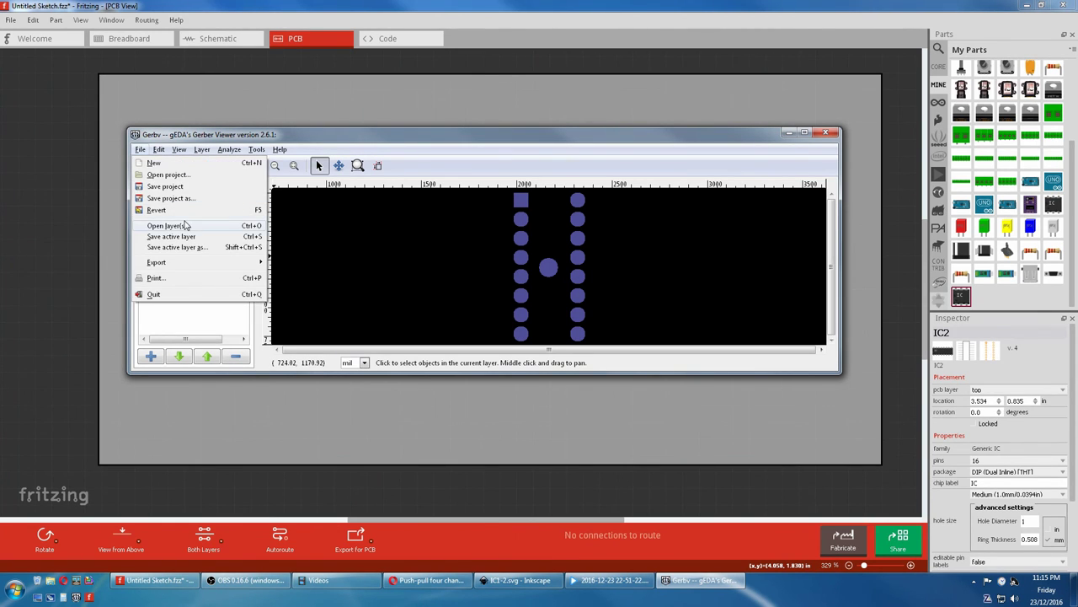
left_click(184, 225)
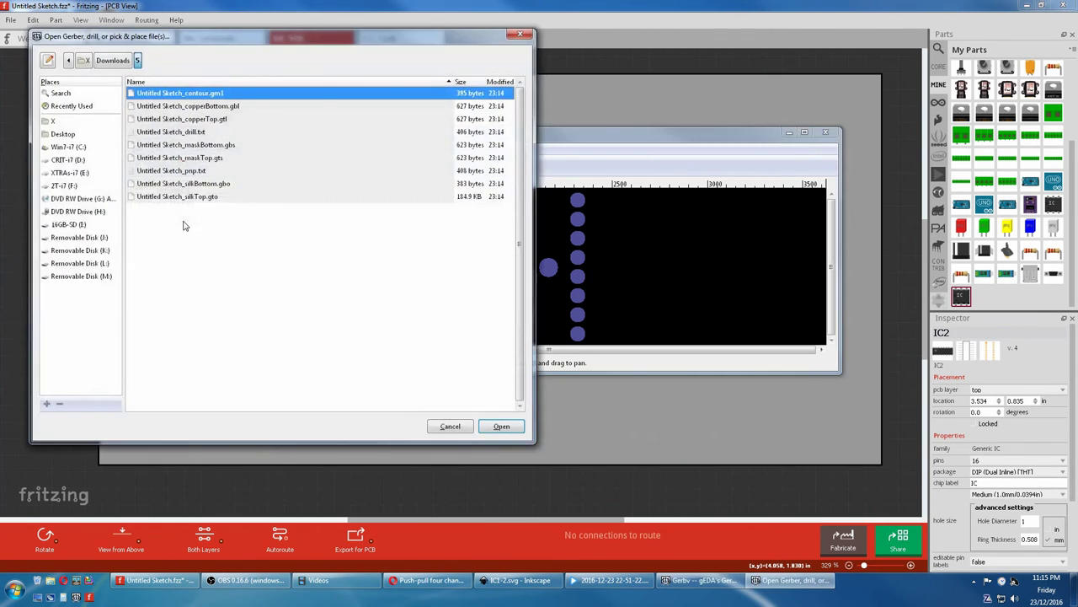
left_click(177, 133)
left_click(502, 426)
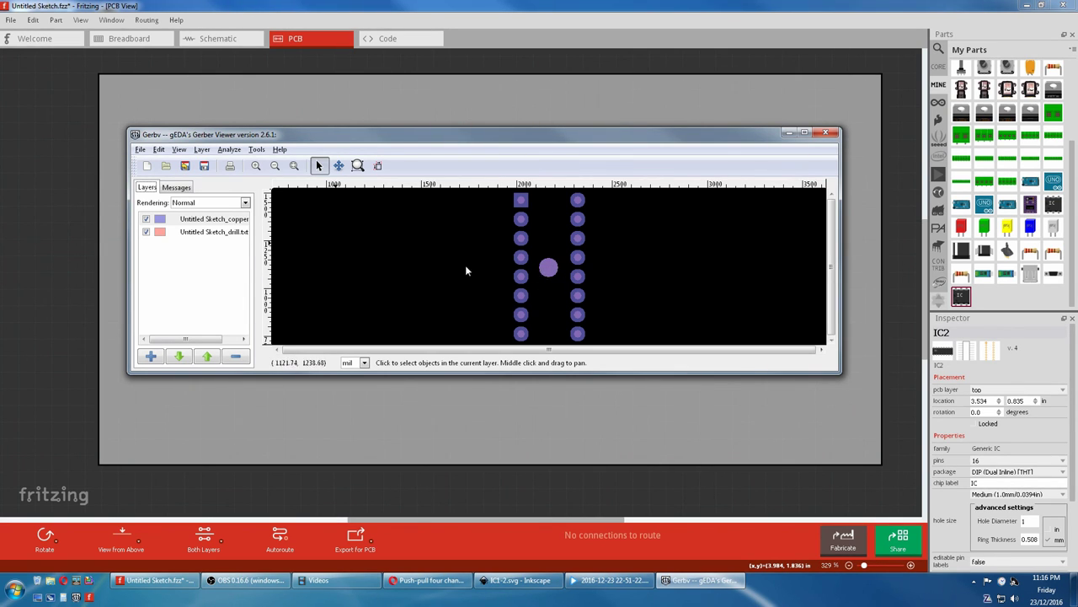
- Add the top silkscreen file Untitled Sketch_silkTop.gto as a further layer
left_click(140, 150)
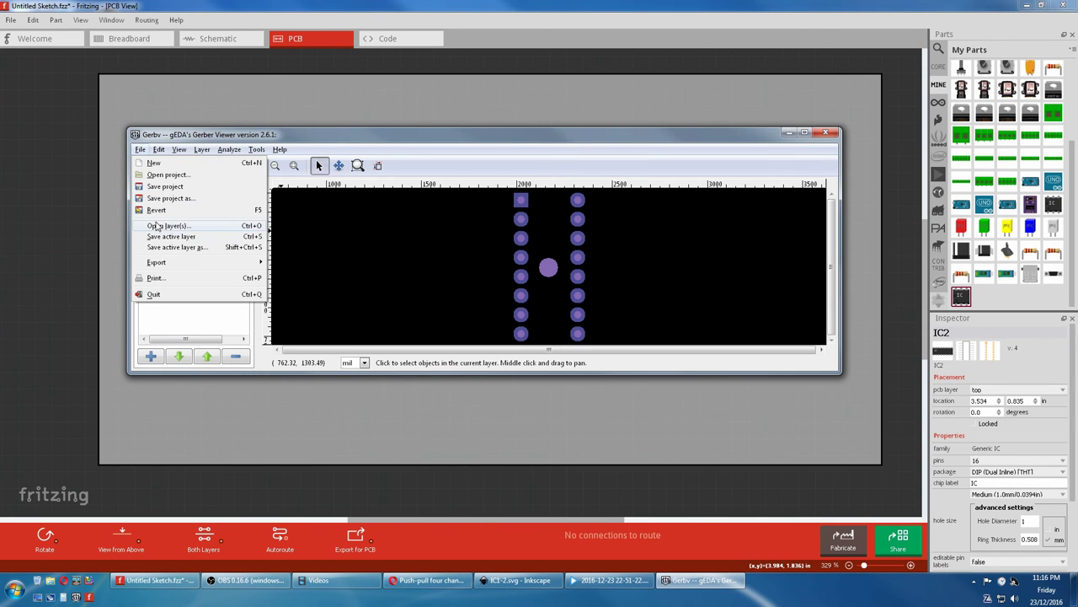
left_click(161, 225)
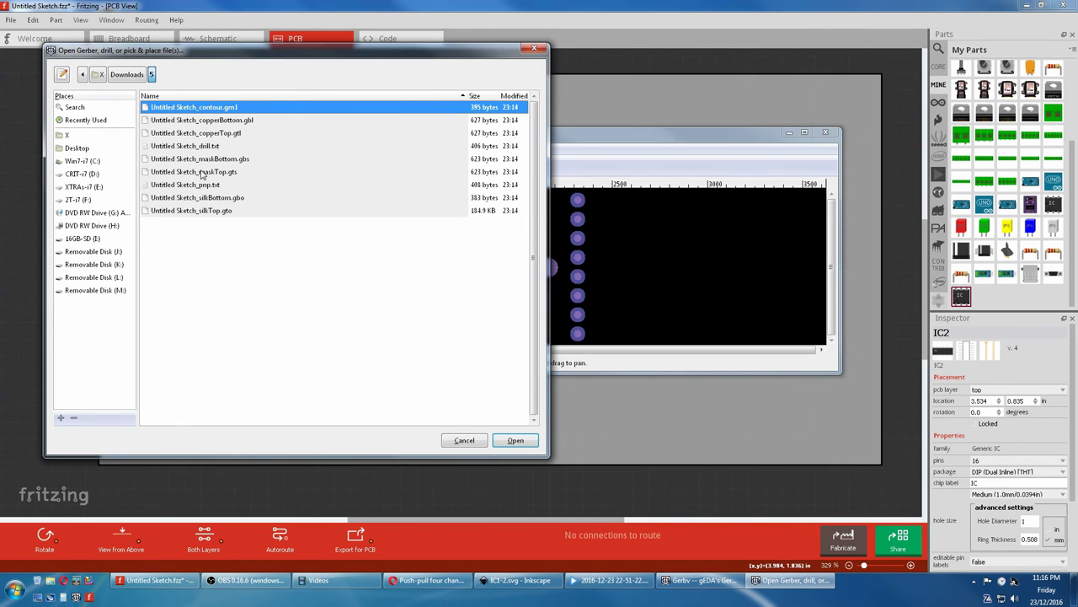
left_click(201, 212)
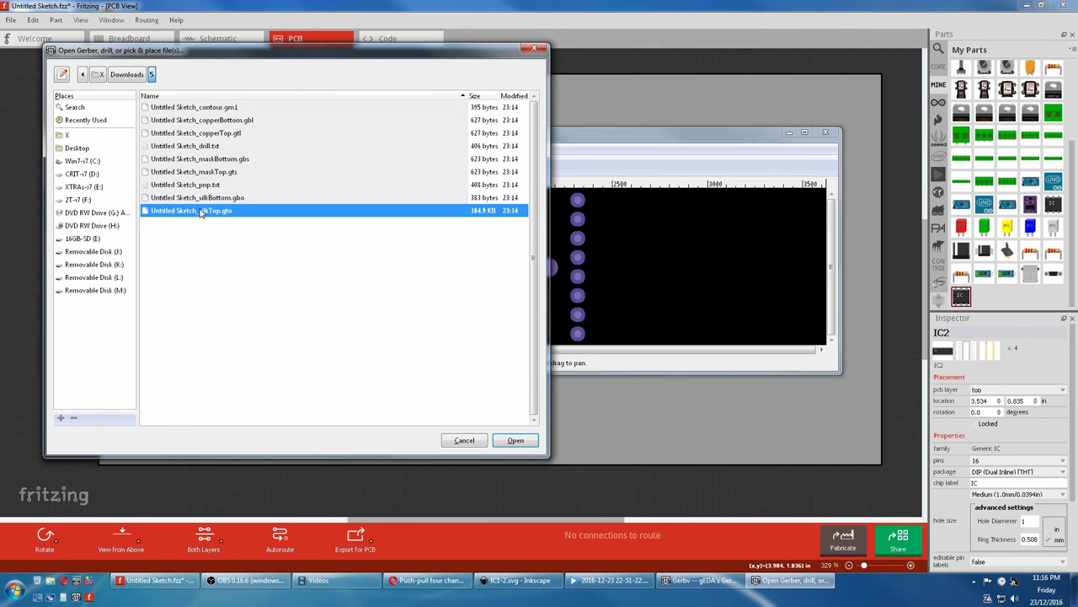
left_click(506, 442)
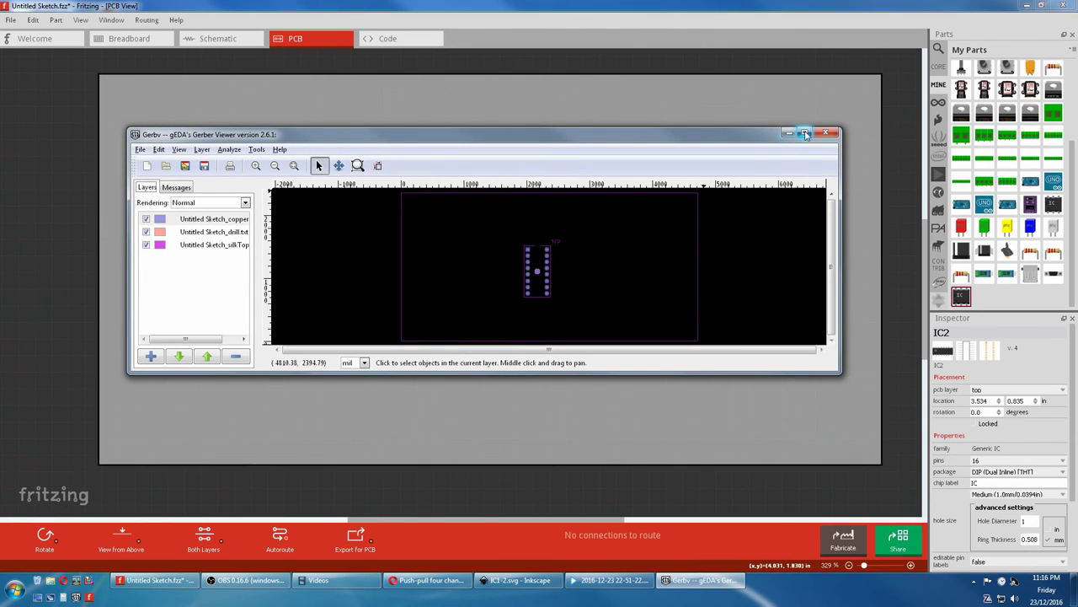
- Maximize the Gerber viewer window and activate the distance measuring tool for the IC2 footprint
left_click(804, 133)
scroll(505, 433, "up", 5)
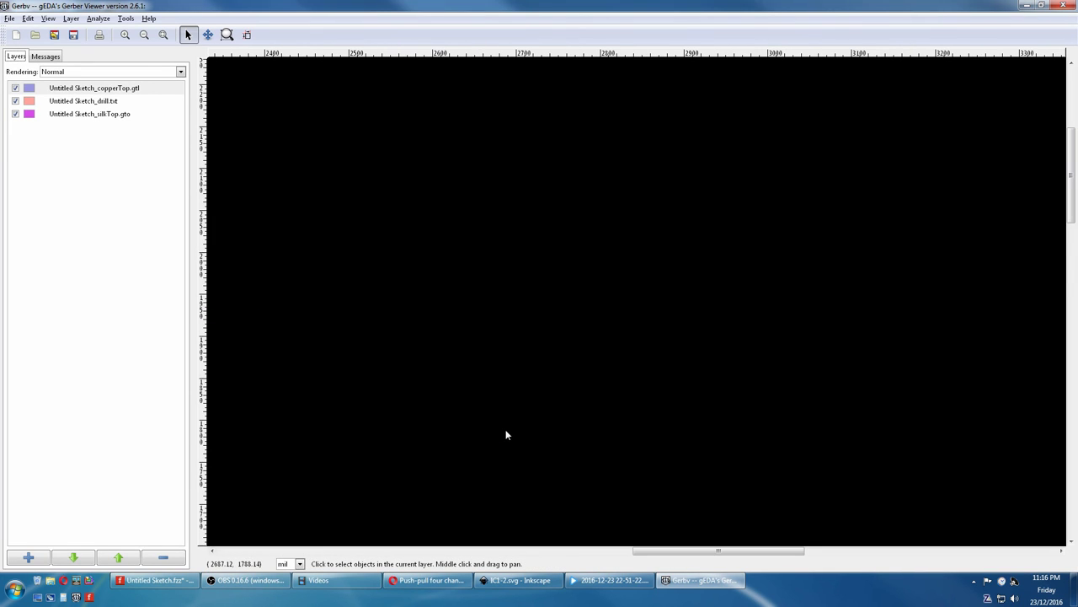
scroll(1054, 261, "down", 2)
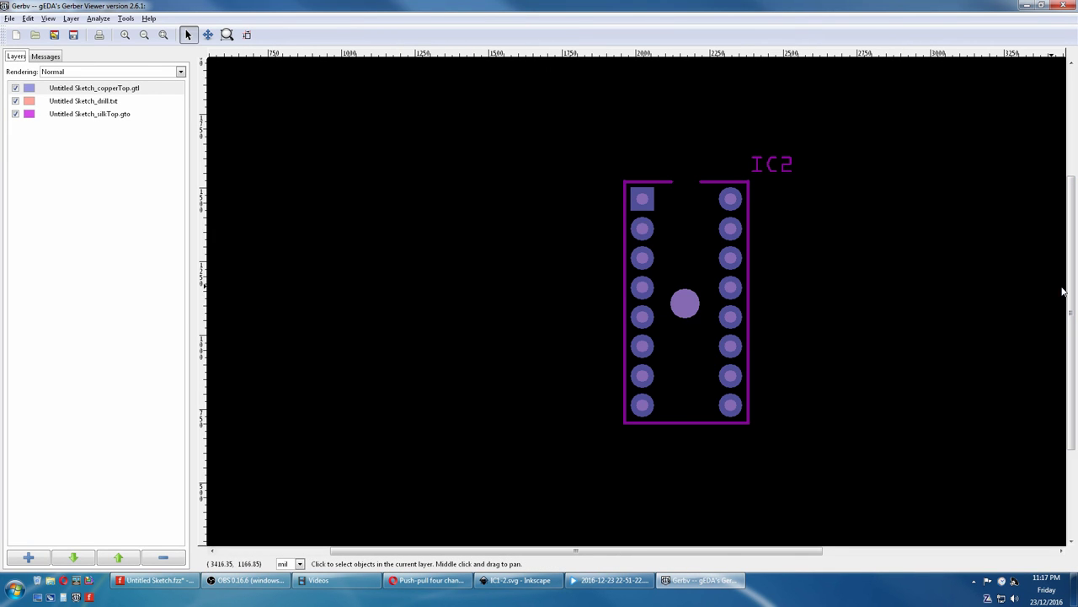
left_click(247, 35)
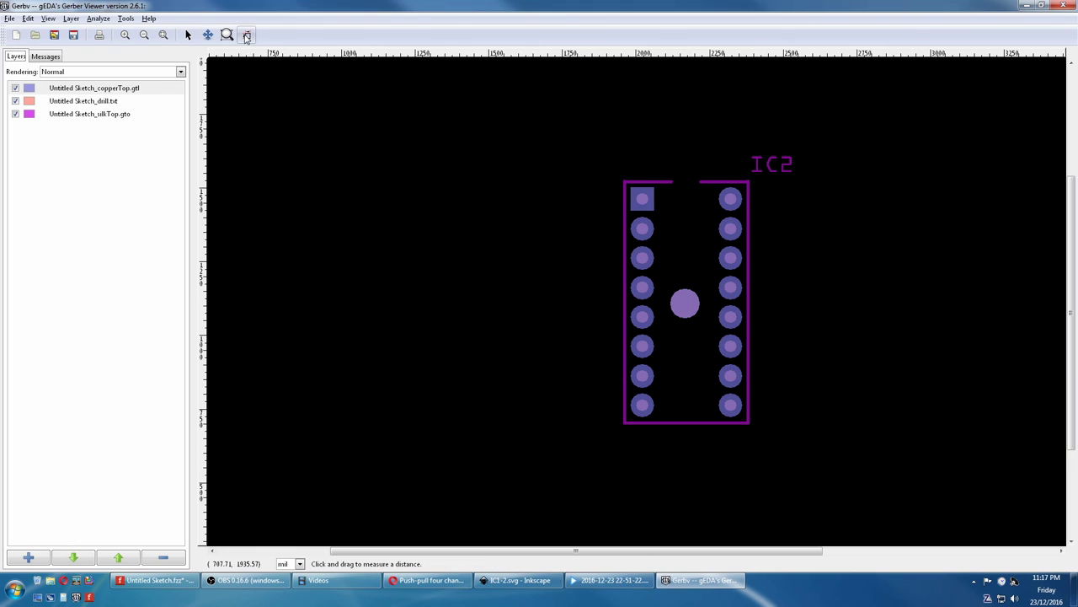